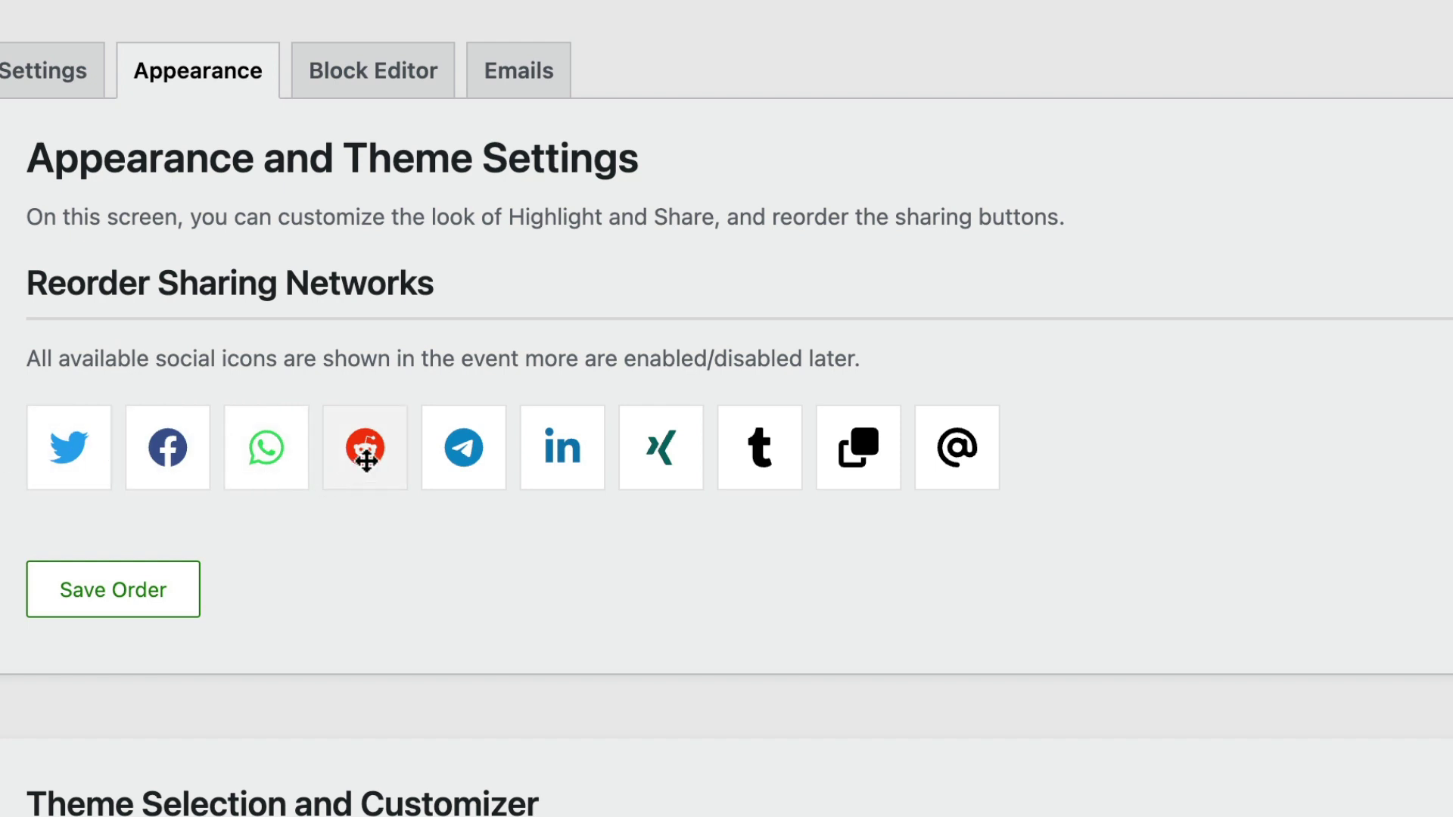
Reorder networks to Reddit, WhatsApp, Twitter, Facebook, Tumblr, Email, Copy, Telegram, LinkedIn, Xing and save
{"action": "left_click_drag", "start_coordinate": [366, 459], "coordinate": [84, 451]}
{"action": "left_click_drag", "start_coordinate": [371, 447], "coordinate": [189, 432]}
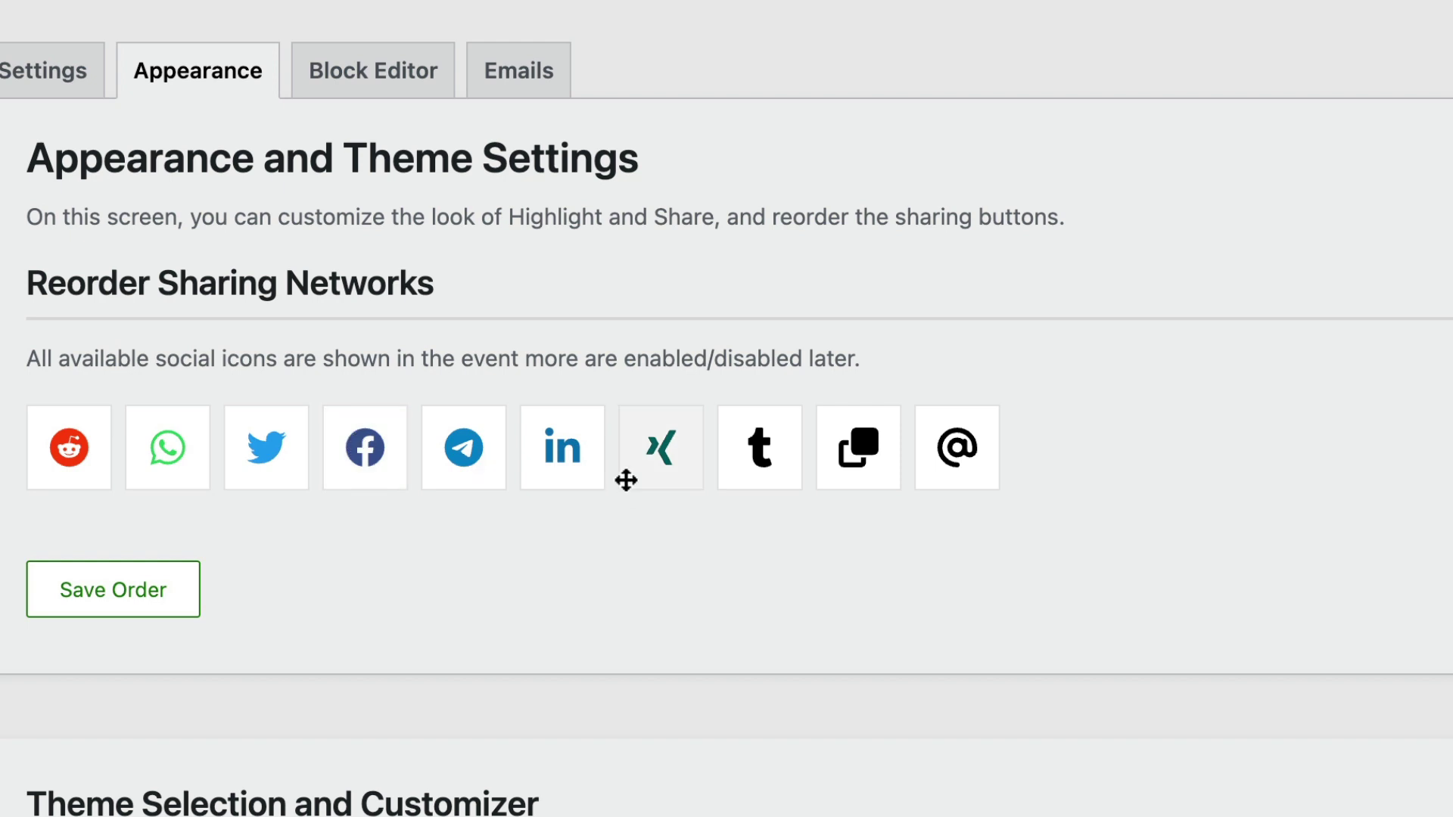
{"action": "left_click_drag", "start_coordinate": [757, 462], "coordinate": [478, 452]}
{"action": "left_click_drag", "start_coordinate": [922, 468], "coordinate": [578, 453]}
{"action": "left_click_drag", "start_coordinate": [957, 453], "coordinate": [697, 458]}
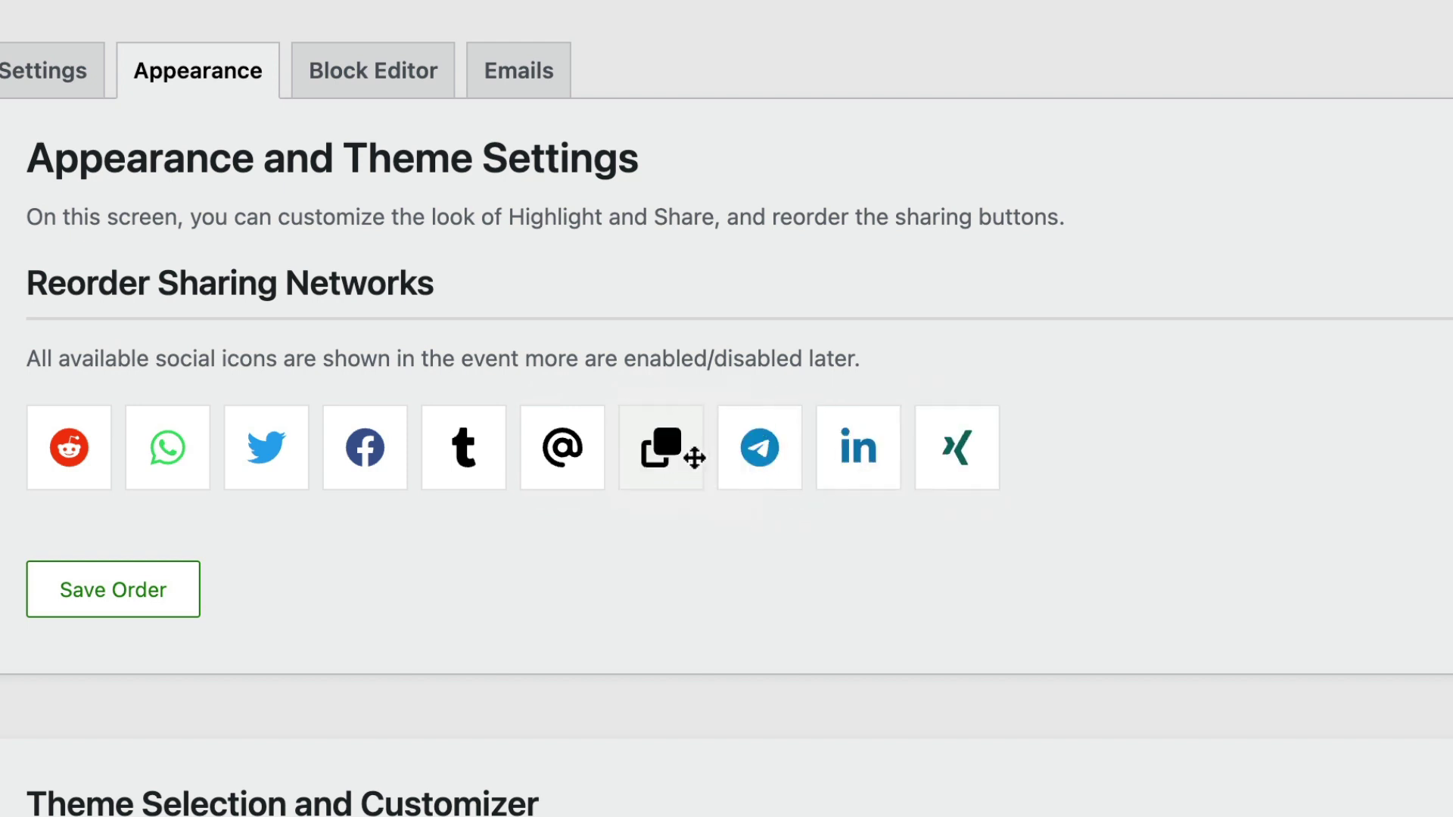
{"action": "left_click", "coordinate": [96, 601]}
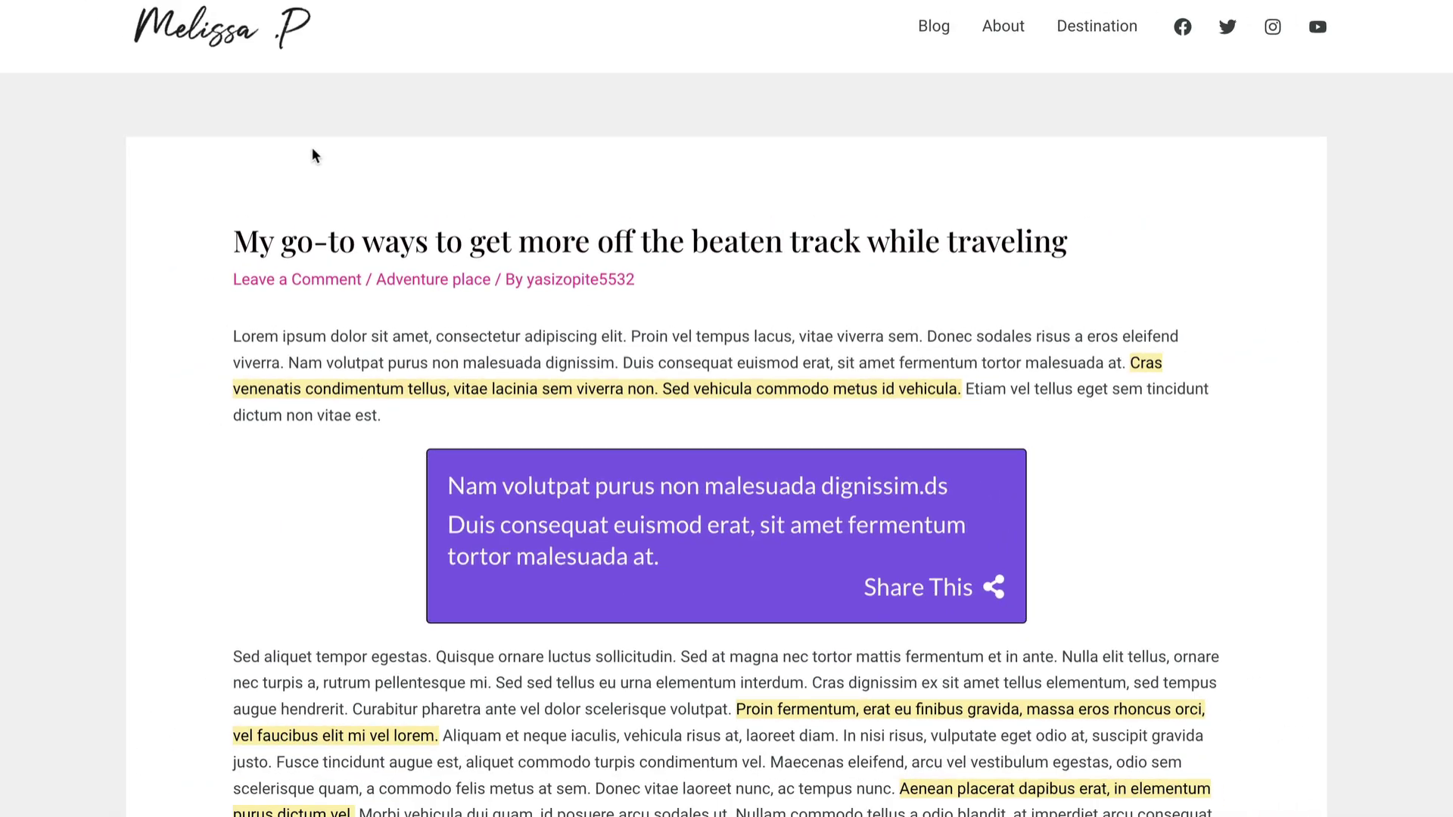
Test the share bar on 'Lorem', reset the network order to default, then retest on the reloaded post
{"action": "double_click", "coordinate": [250, 336]}
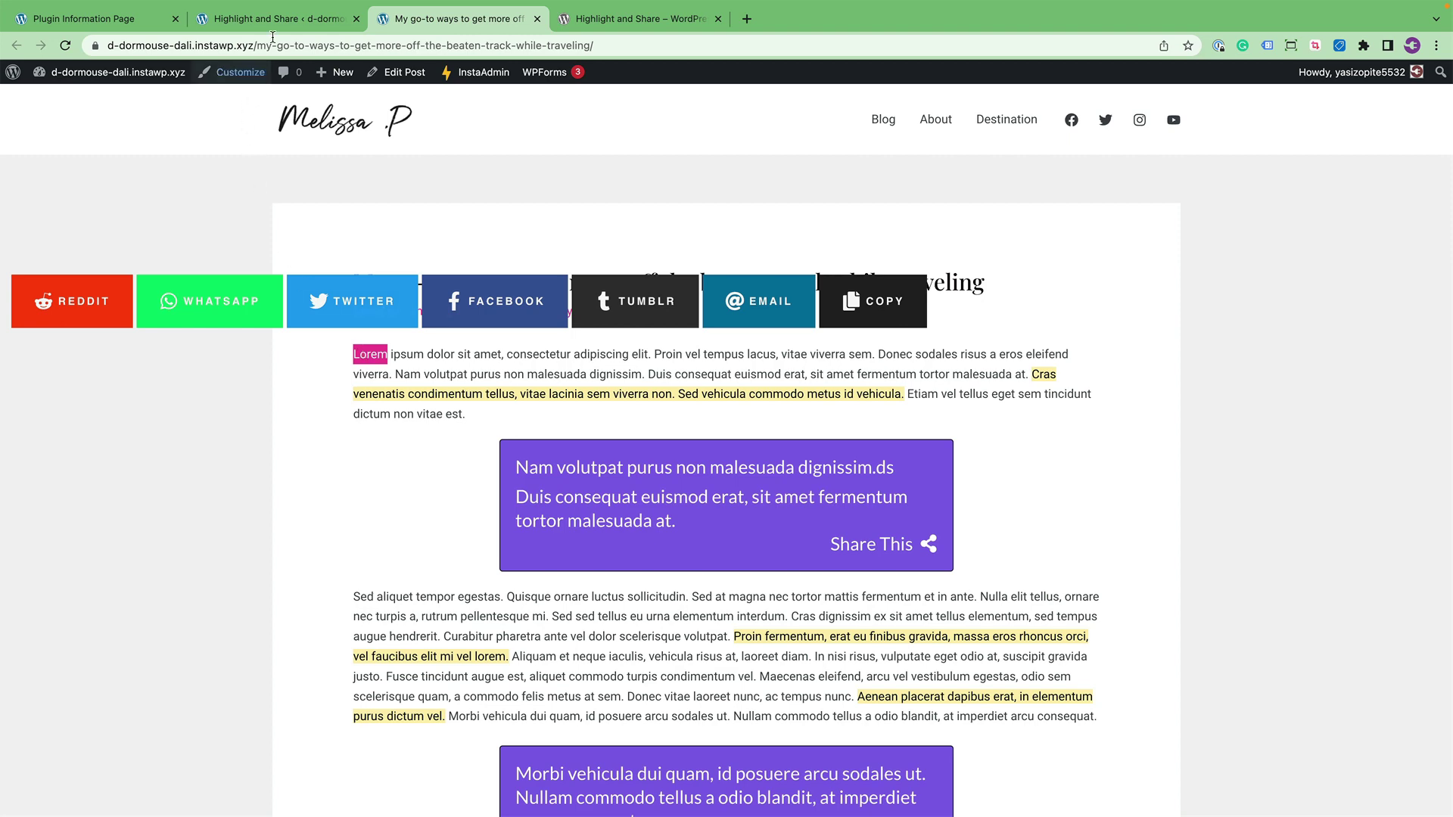
{"action": "left_click", "coordinate": [285, 20]}
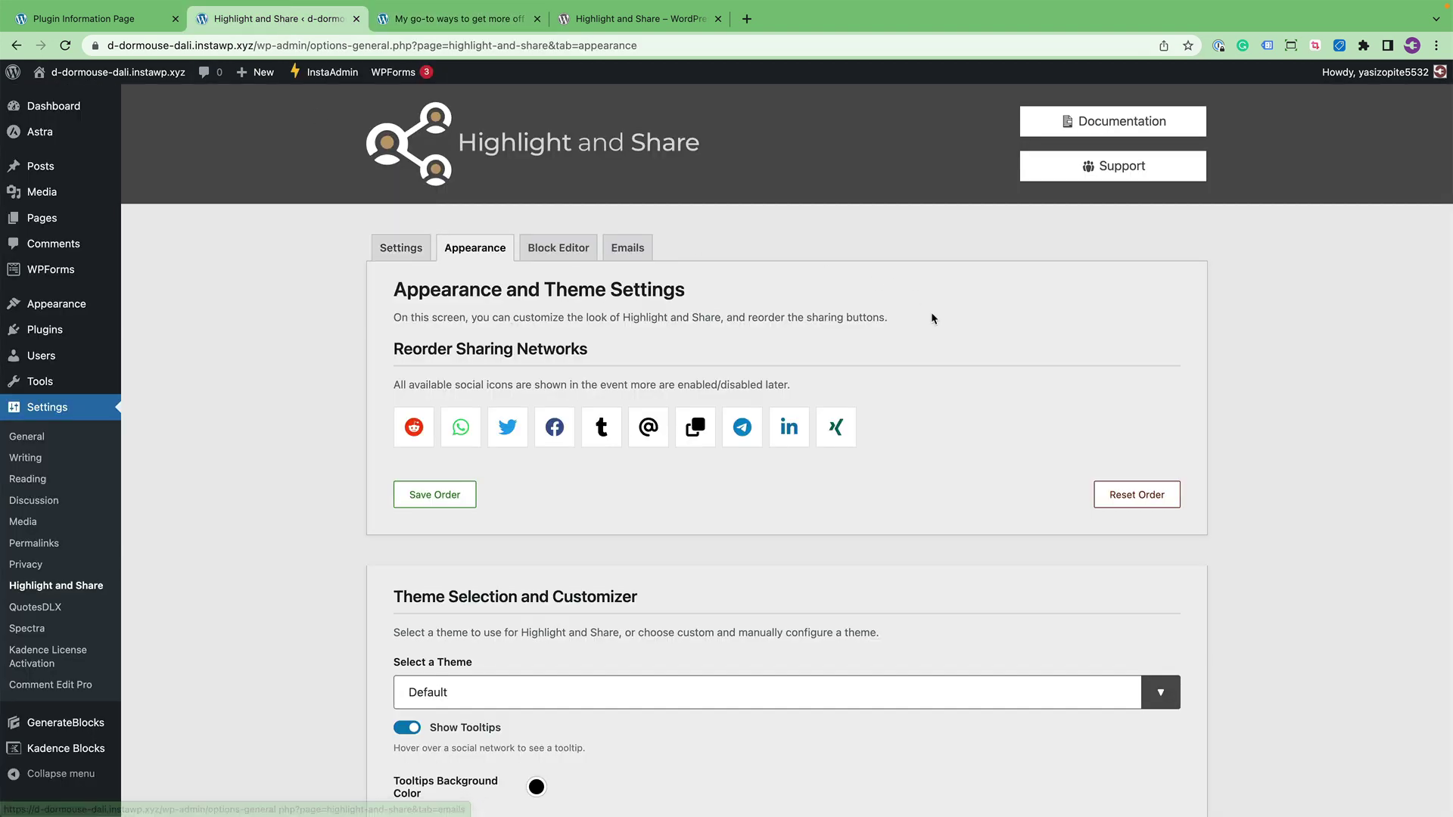
{"action": "left_click", "coordinate": [1105, 497]}
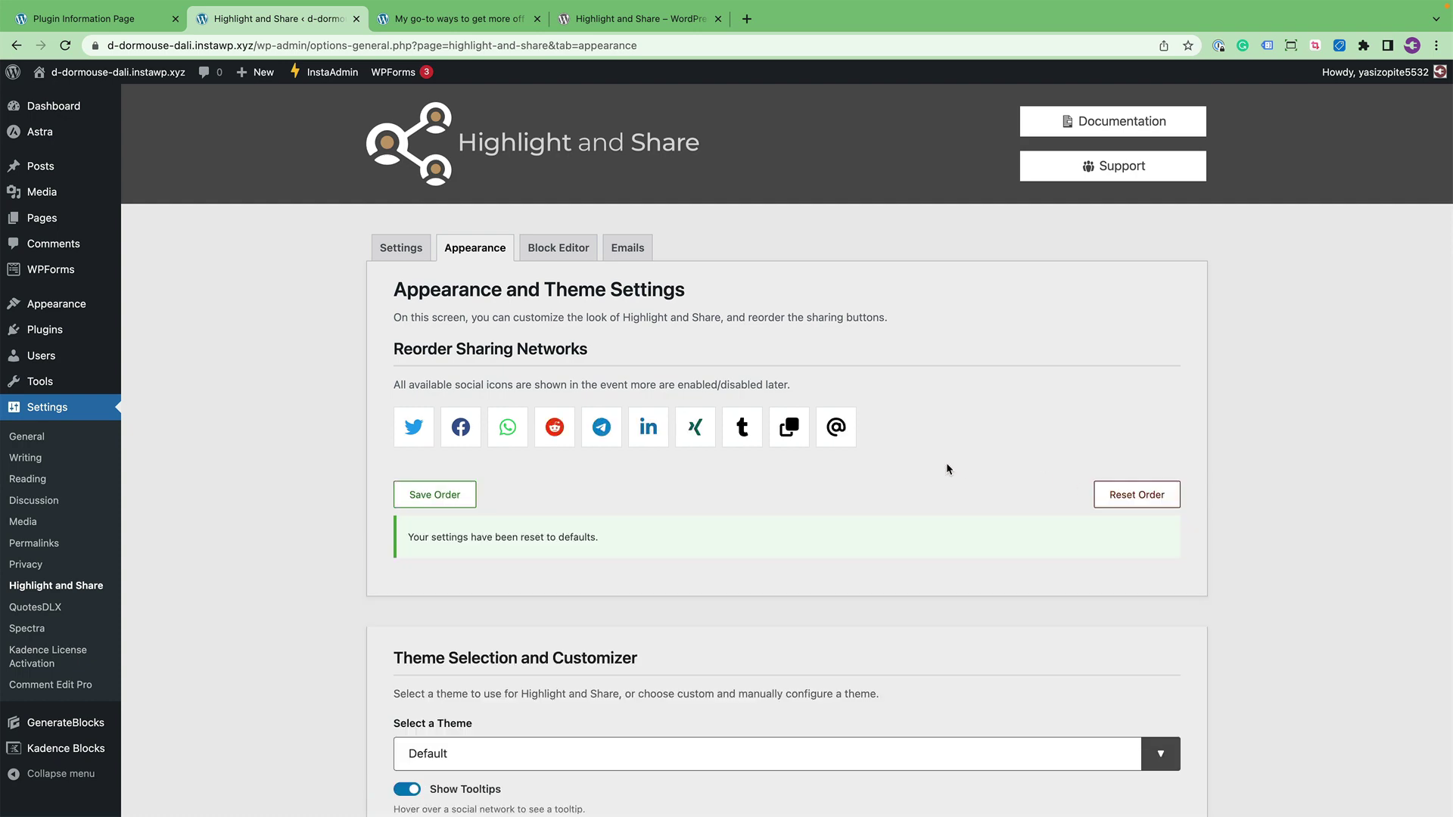
{"action": "left_click", "coordinate": [458, 25]}
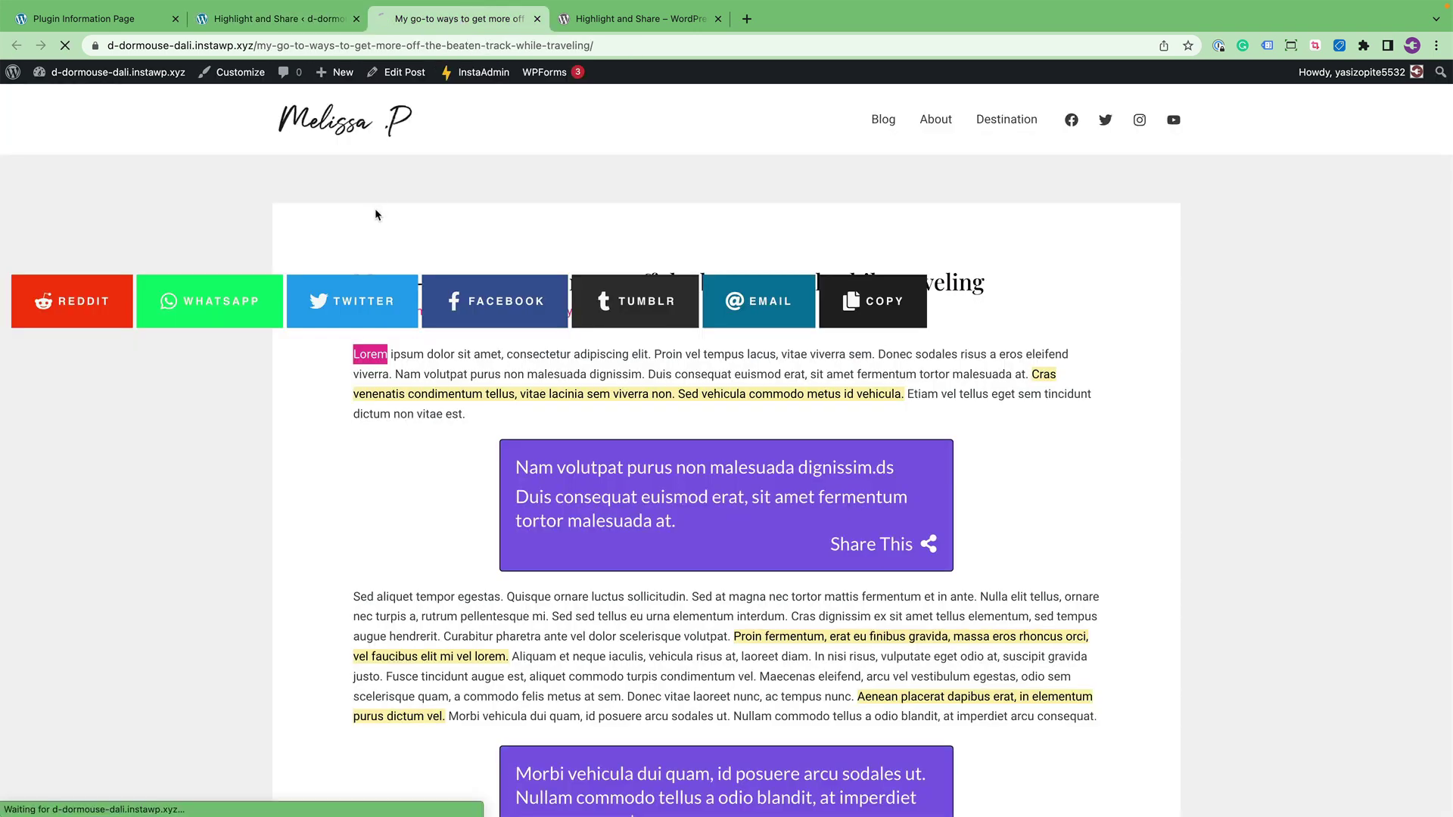
{"action": "double_click", "coordinate": [374, 357]}
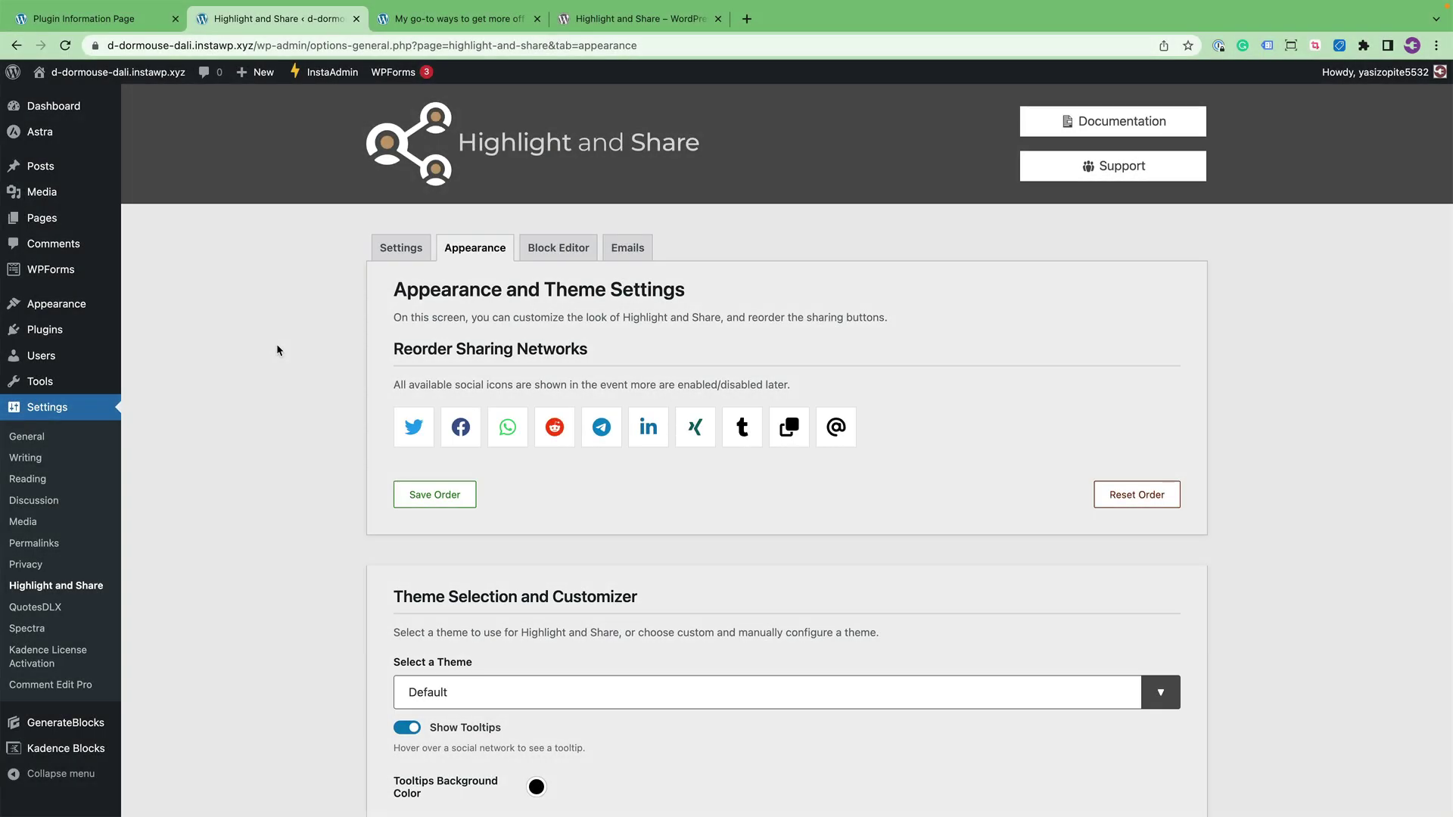
Scroll through the Theme Selection and Customizer and Theme Preview sections
{"action": "scroll", "coordinate": [277, 346], "scroll_direction": "down", "scroll_amount": 5}
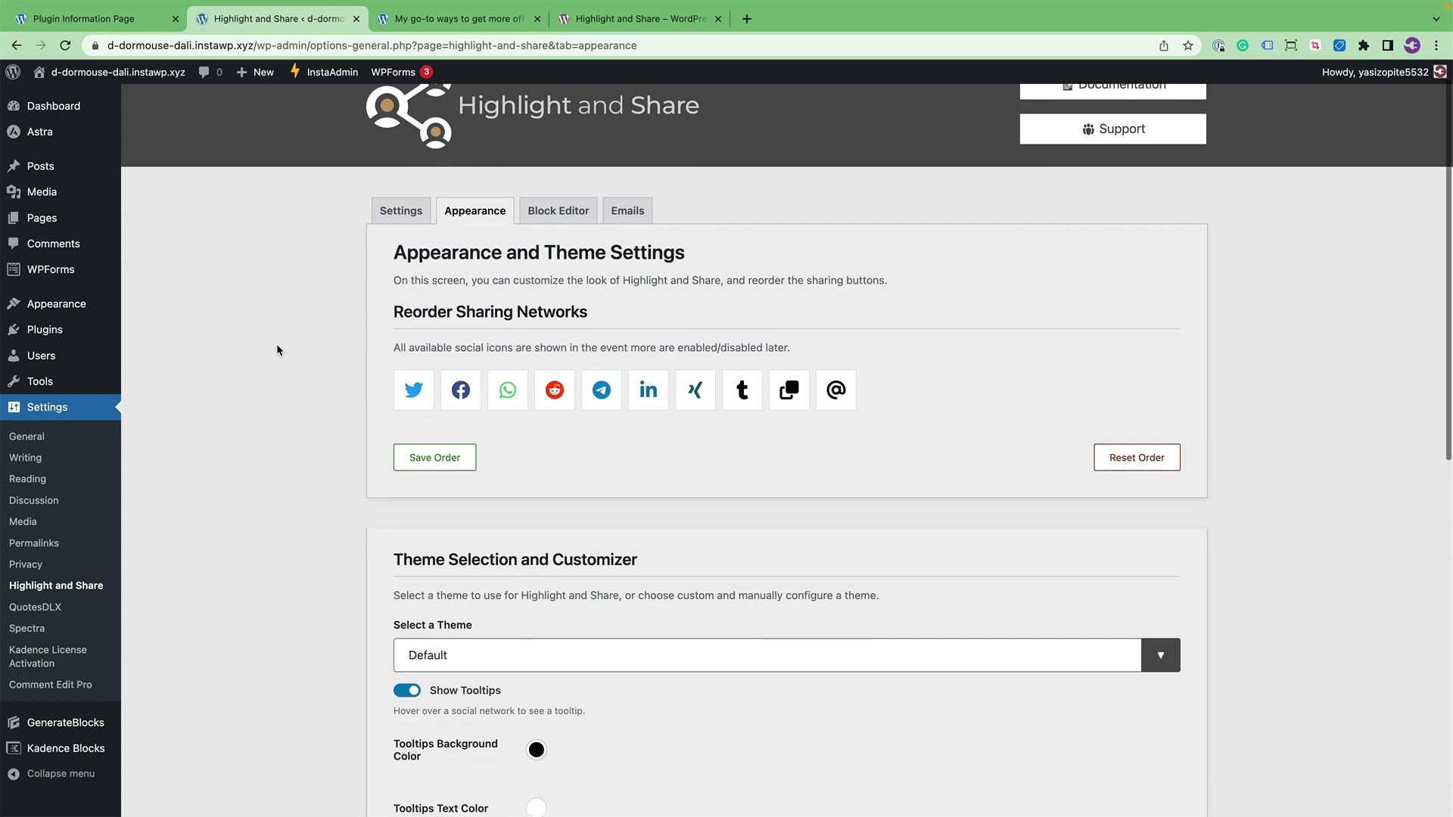
{"action": "scroll", "coordinate": [277, 345], "scroll_direction": "down", "scroll_amount": 5}
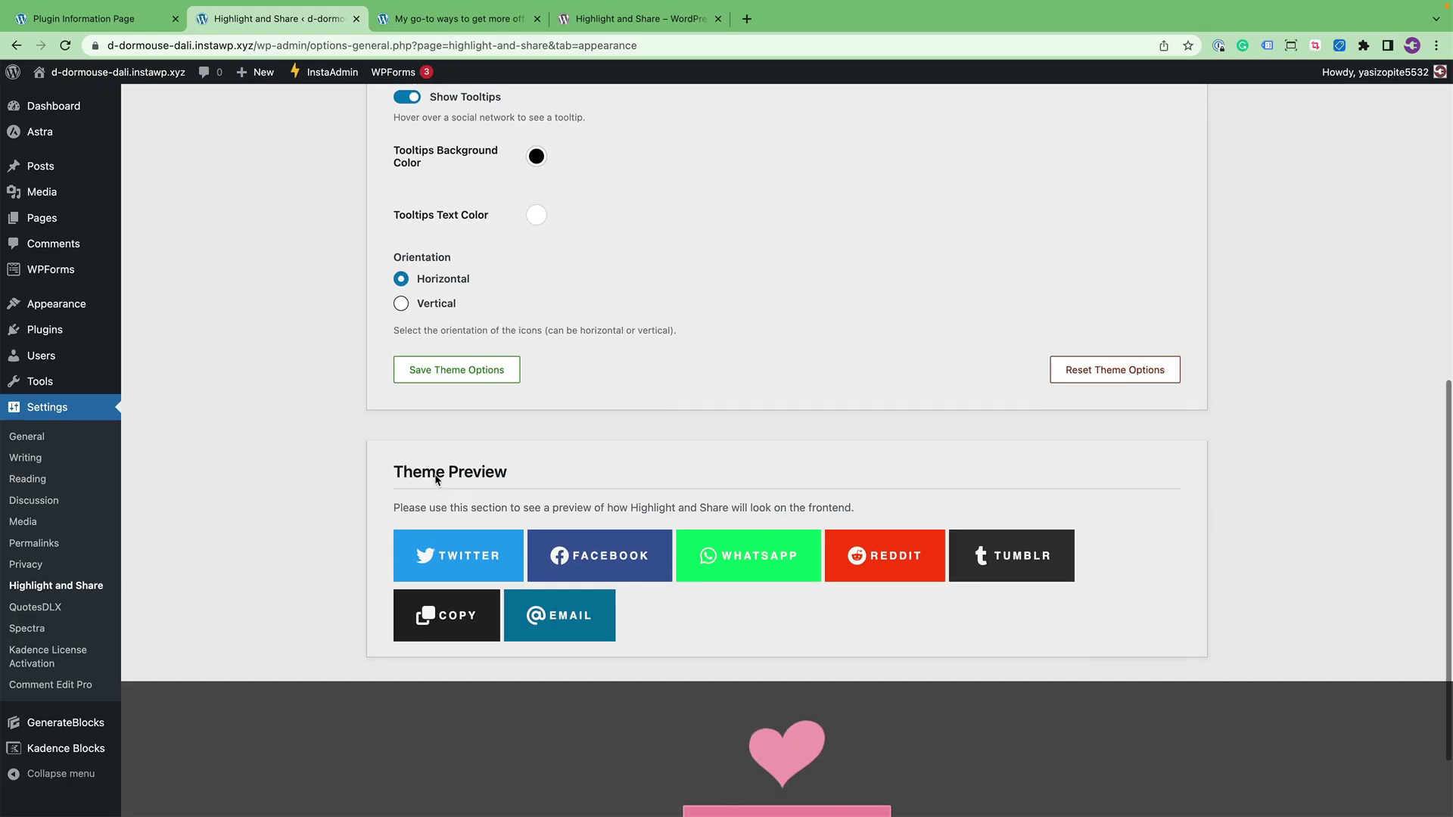
{"action": "scroll", "coordinate": [435, 477], "scroll_direction": "up", "scroll_amount": 3}
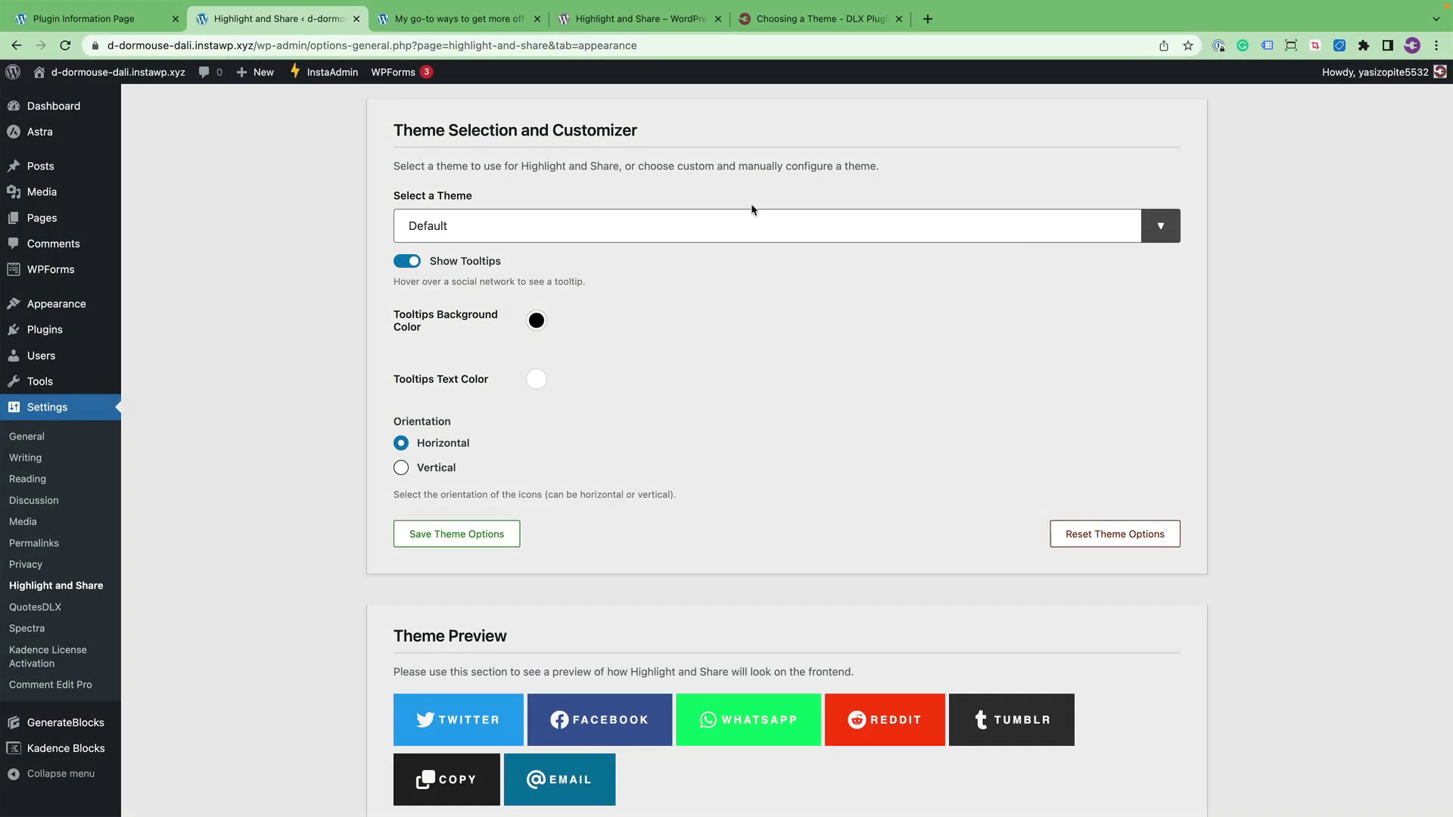
Select the Brand Colors (Icons Only) theme in Select a Theme
{"action": "left_click", "coordinate": [751, 234]}
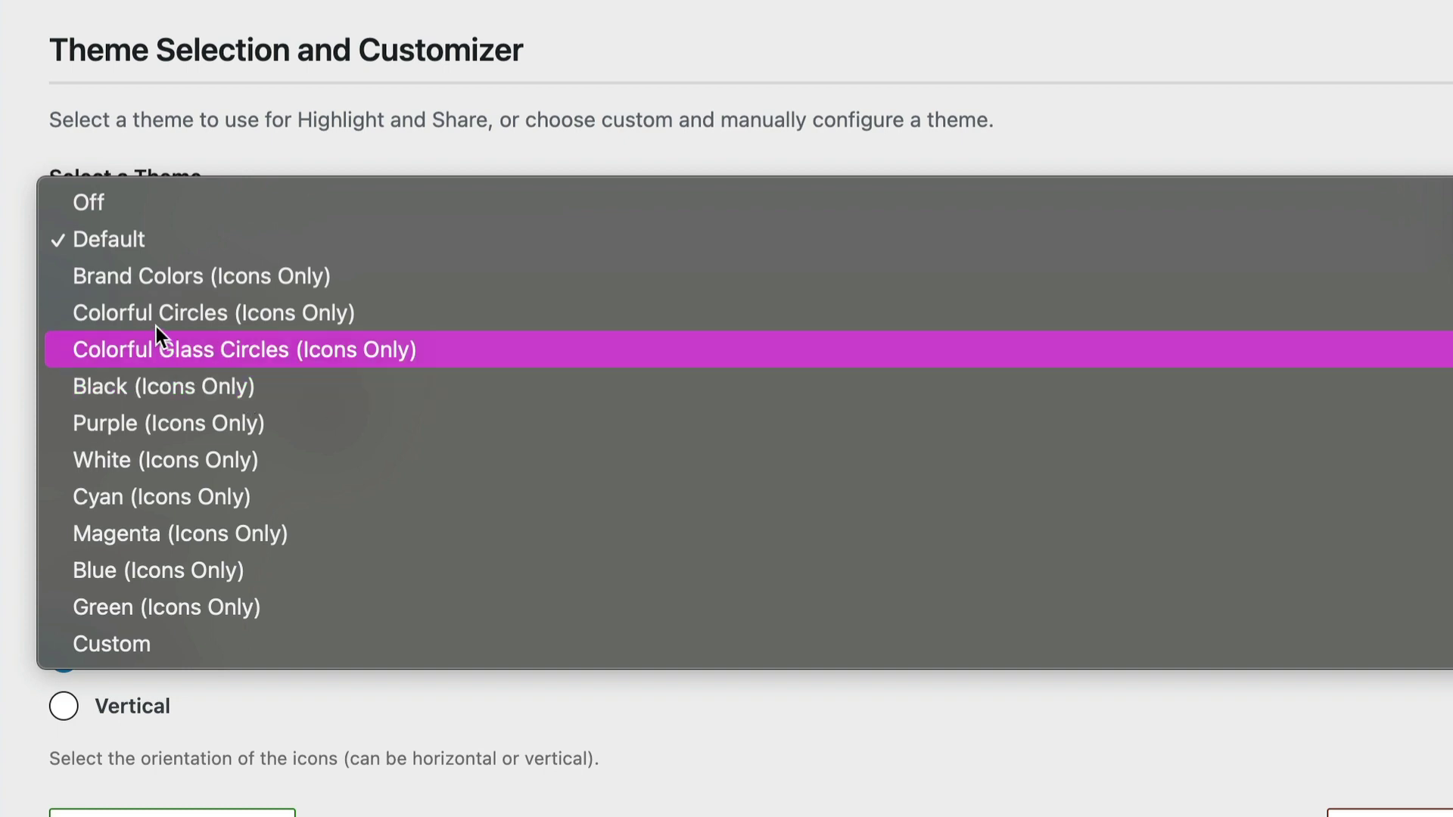
{"action": "left_click", "coordinate": [151, 278]}
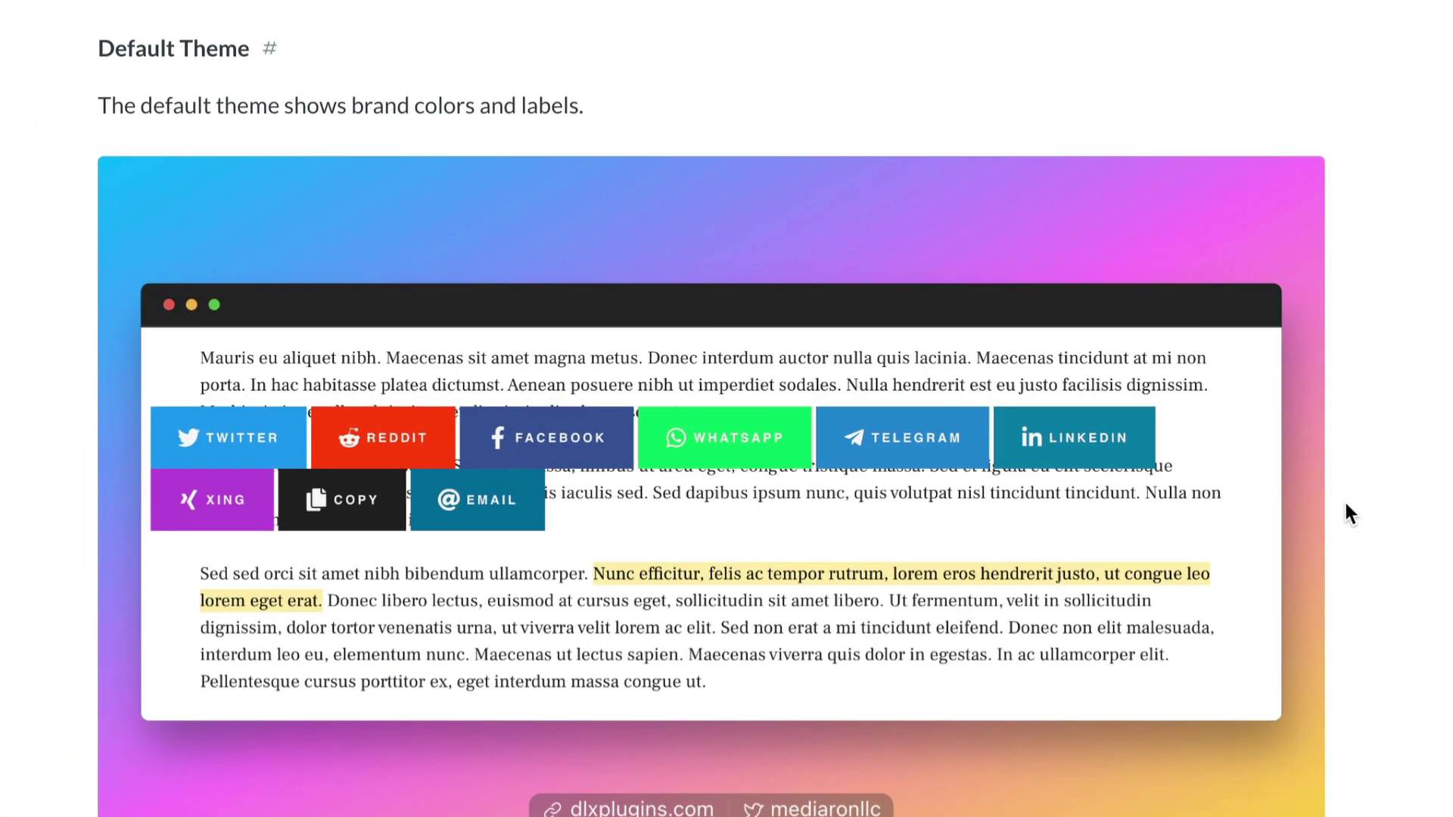
Scroll through the guide's Available Themes previews, from White through Green
{"action": "scroll", "coordinate": [1405, 448], "scroll_direction": "down", "scroll_amount": 10}
{"action": "scroll", "coordinate": [1405, 448], "scroll_direction": "down", "scroll_amount": 3}
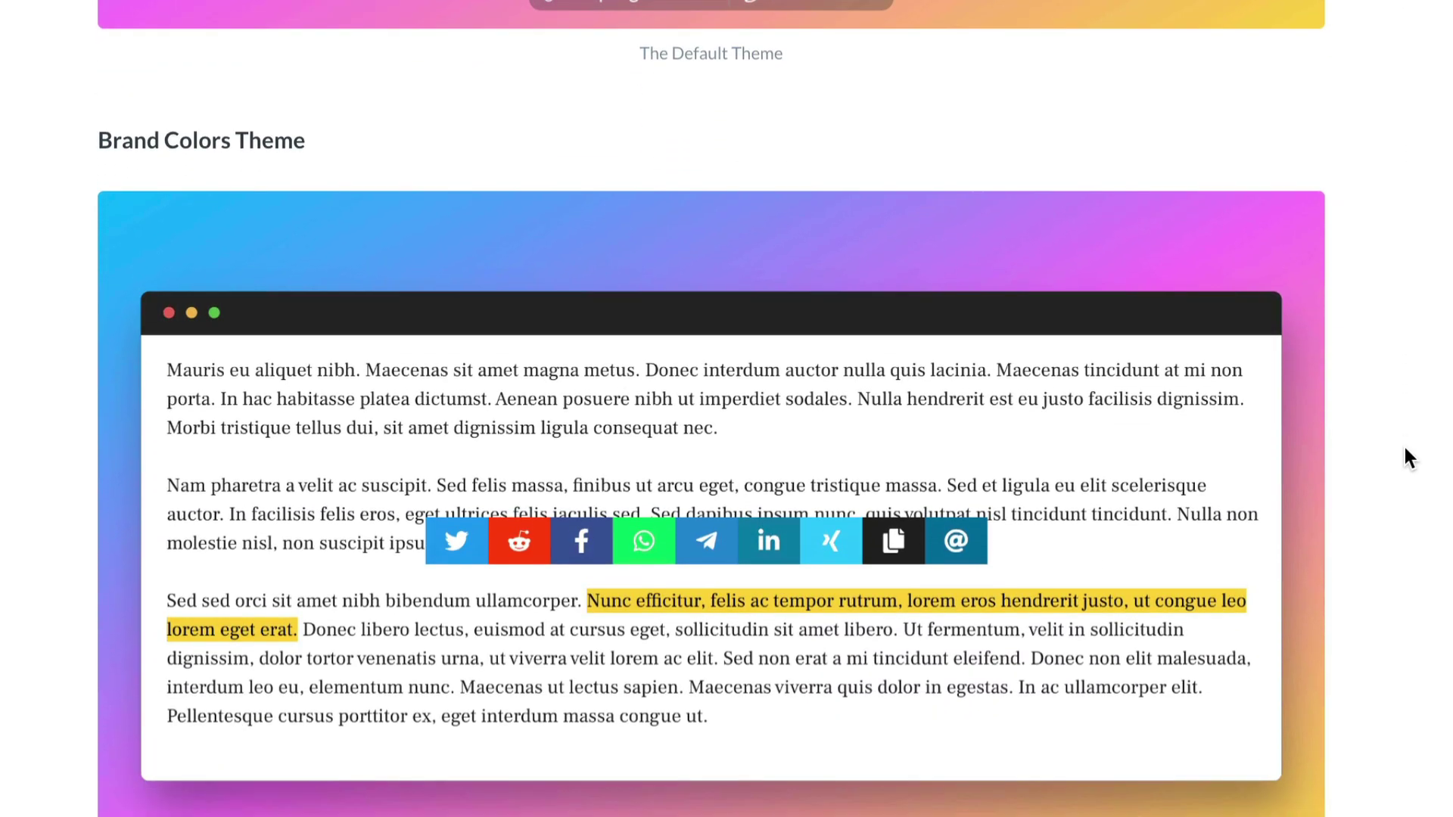
{"action": "scroll", "coordinate": [1357, 398], "scroll_direction": "down", "scroll_amount": 2}
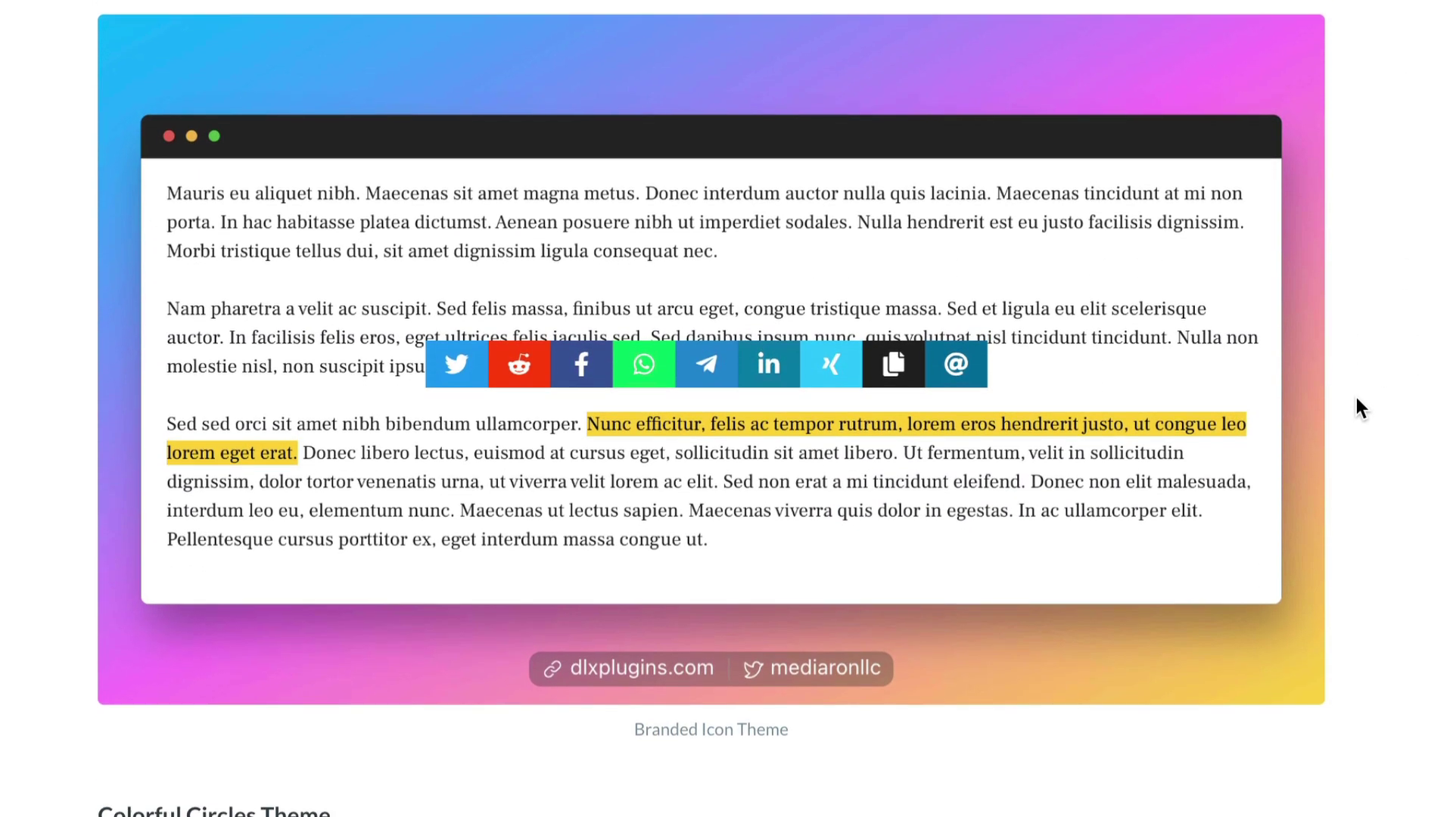
{"action": "scroll", "coordinate": [1357, 400], "scroll_direction": "down", "scroll_amount": 7}
{"action": "scroll", "coordinate": [1357, 401], "scroll_direction": "down", "scroll_amount": 5}
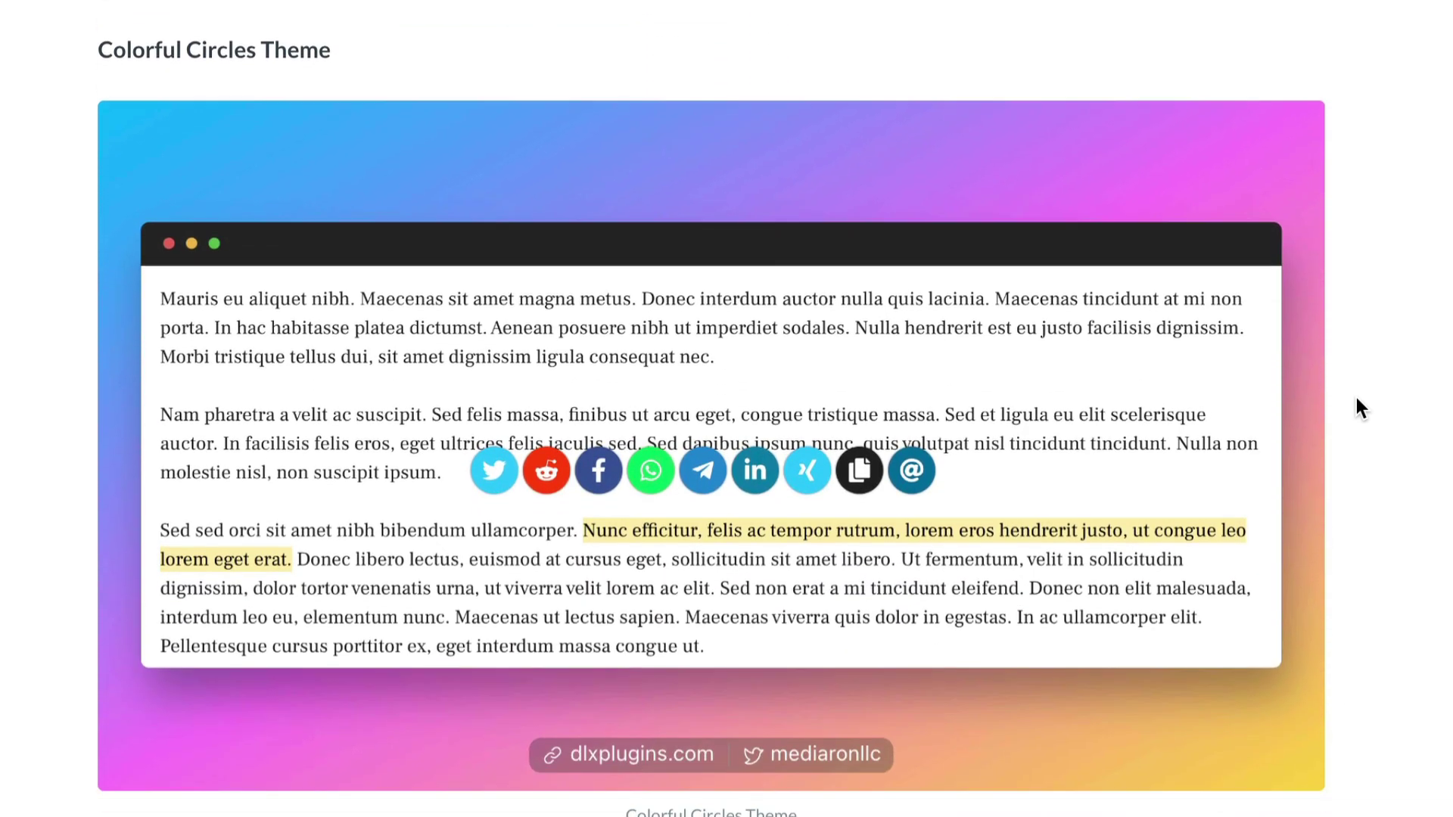
{"action": "scroll", "coordinate": [1356, 407], "scroll_direction": "down", "scroll_amount": 7}
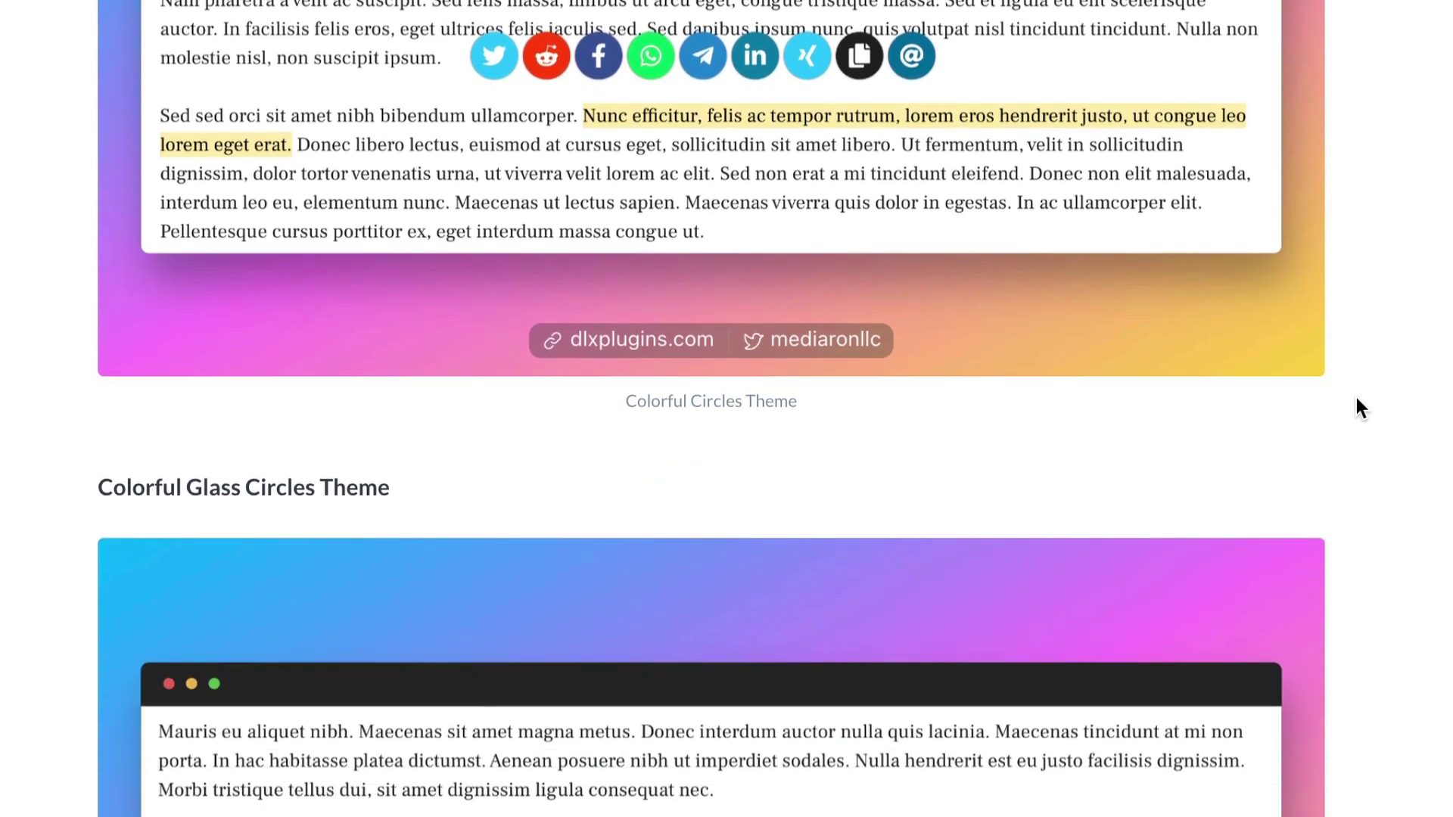
{"action": "scroll", "coordinate": [1356, 399], "scroll_direction": "down", "scroll_amount": 6}
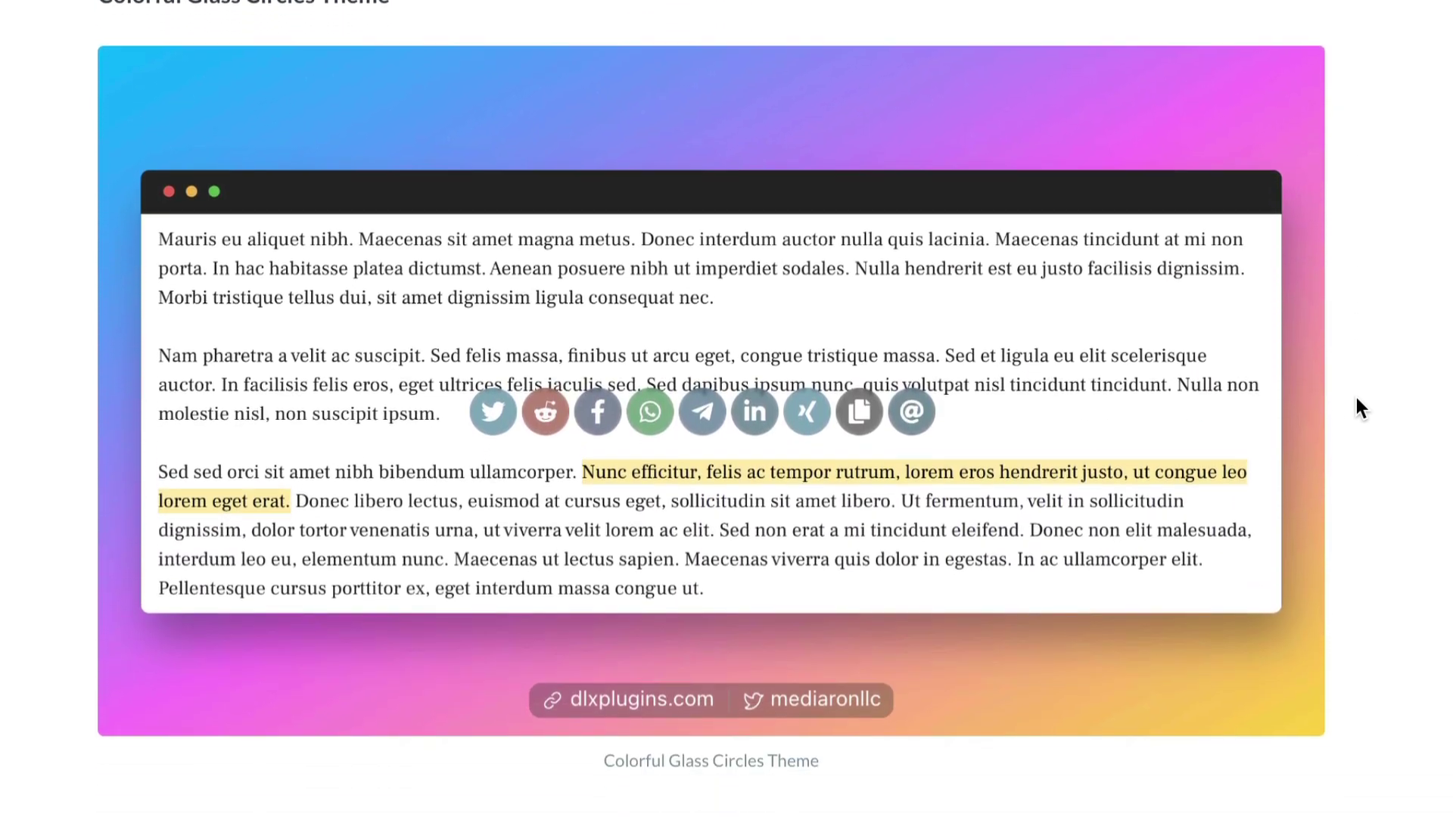
{"action": "scroll", "coordinate": [1357, 407], "scroll_direction": "down", "scroll_amount": 3}
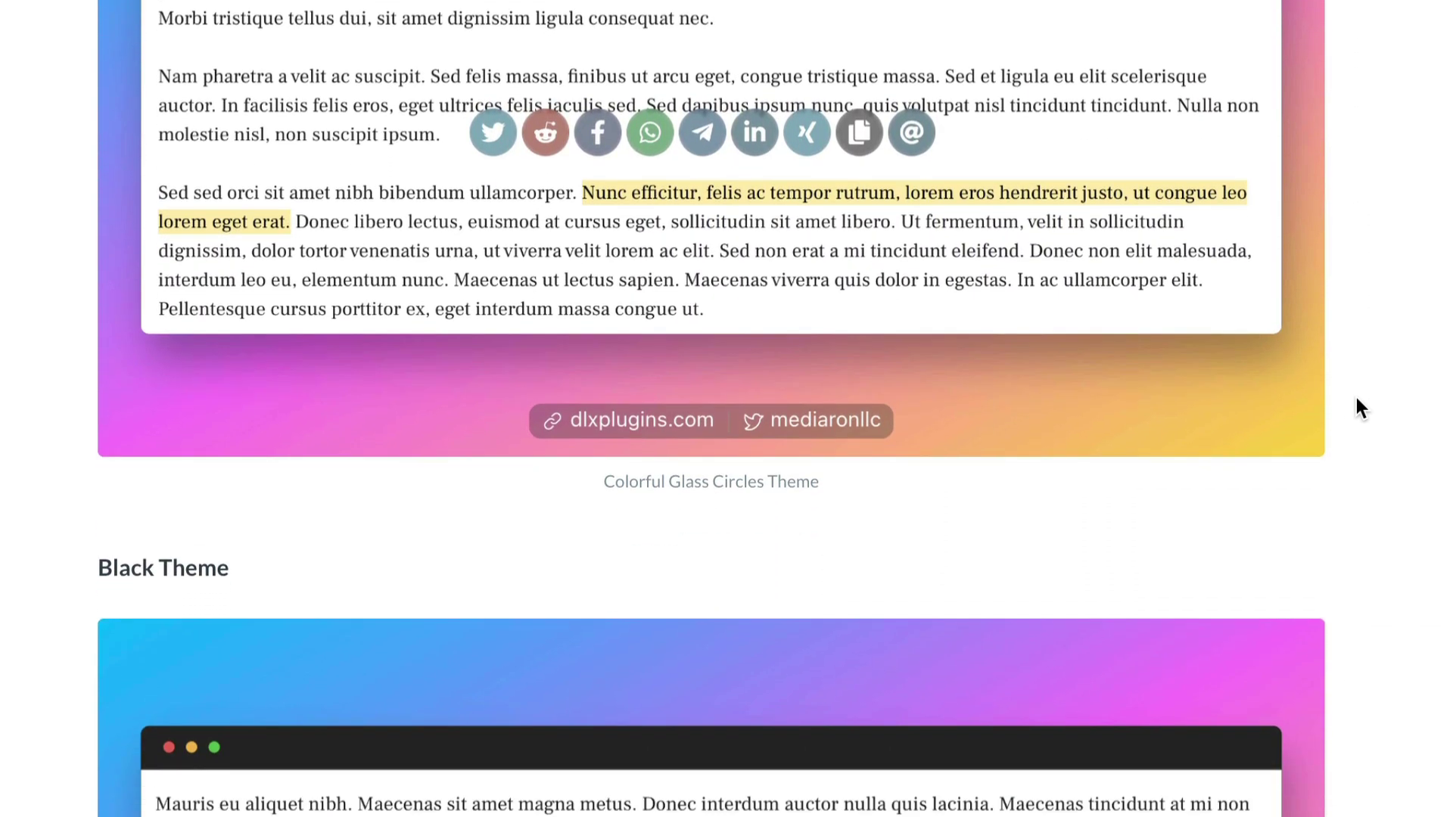
{"action": "scroll", "coordinate": [1357, 398], "scroll_direction": "down", "scroll_amount": 7}
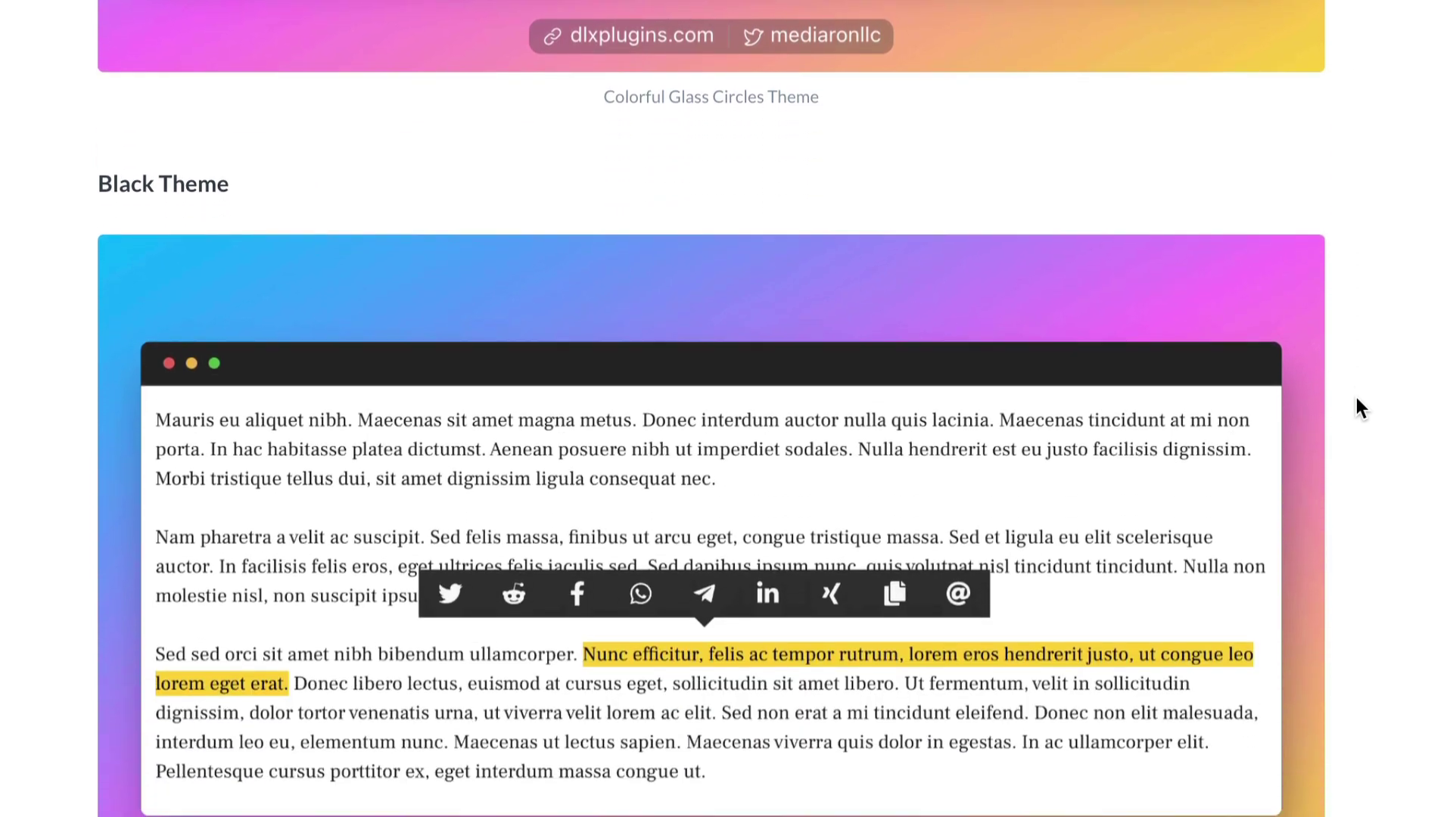
{"action": "scroll", "coordinate": [1356, 398], "scroll_direction": "down", "scroll_amount": 17}
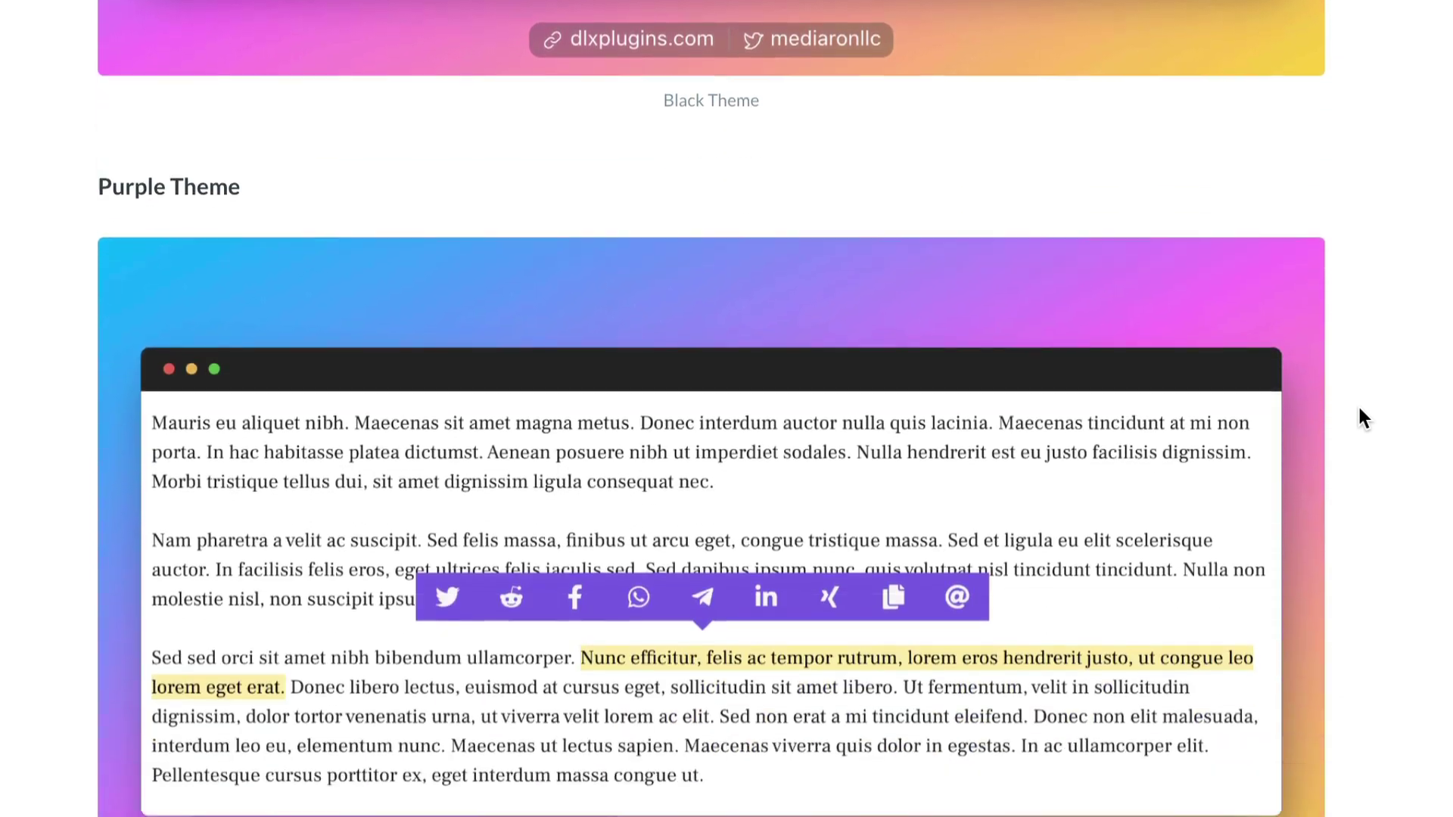
{"action": "scroll", "coordinate": [1360, 410], "scroll_direction": "down", "scroll_amount": 14}
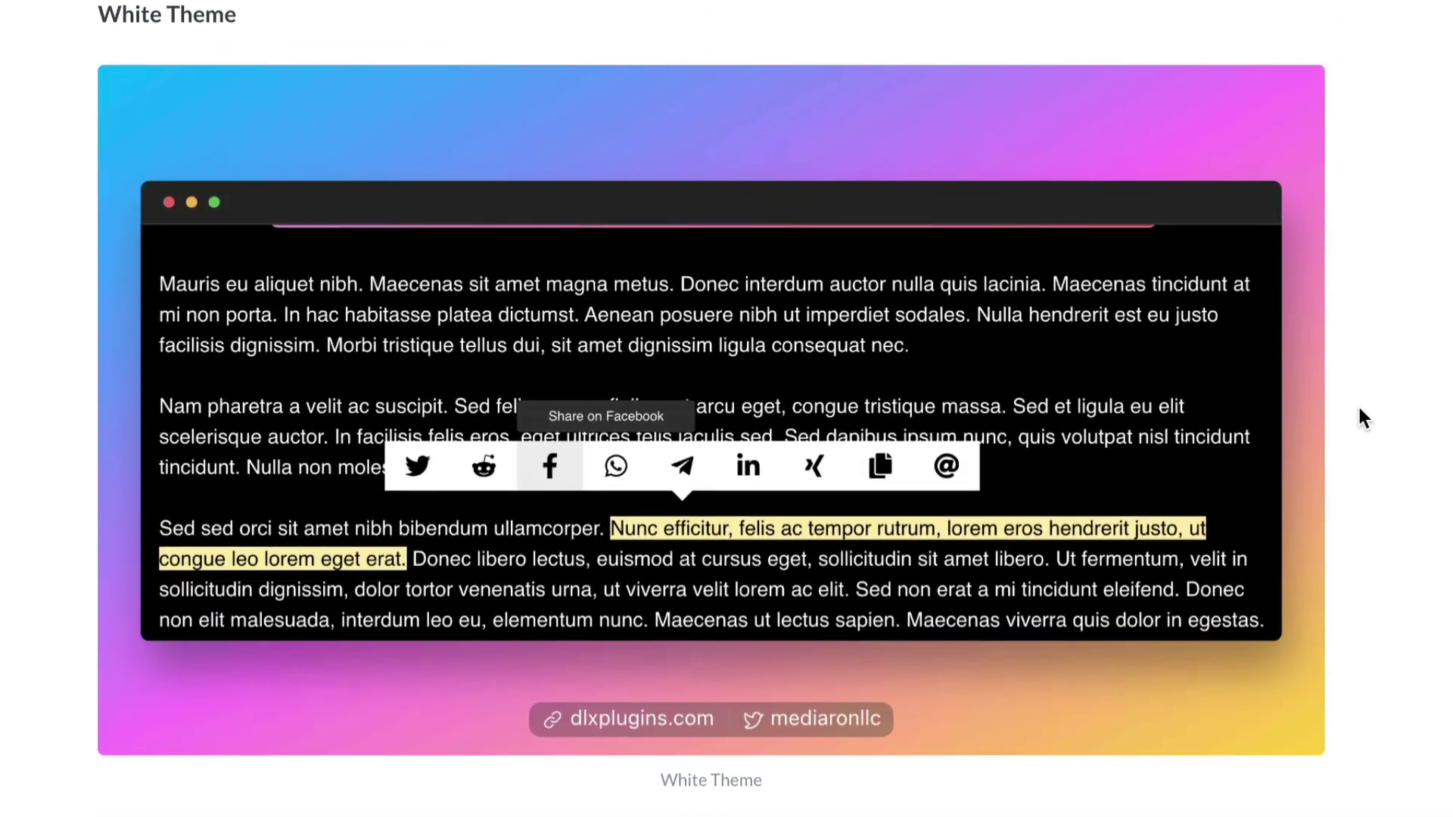
{"action": "scroll", "coordinate": [1360, 409], "scroll_direction": "down", "scroll_amount": 11}
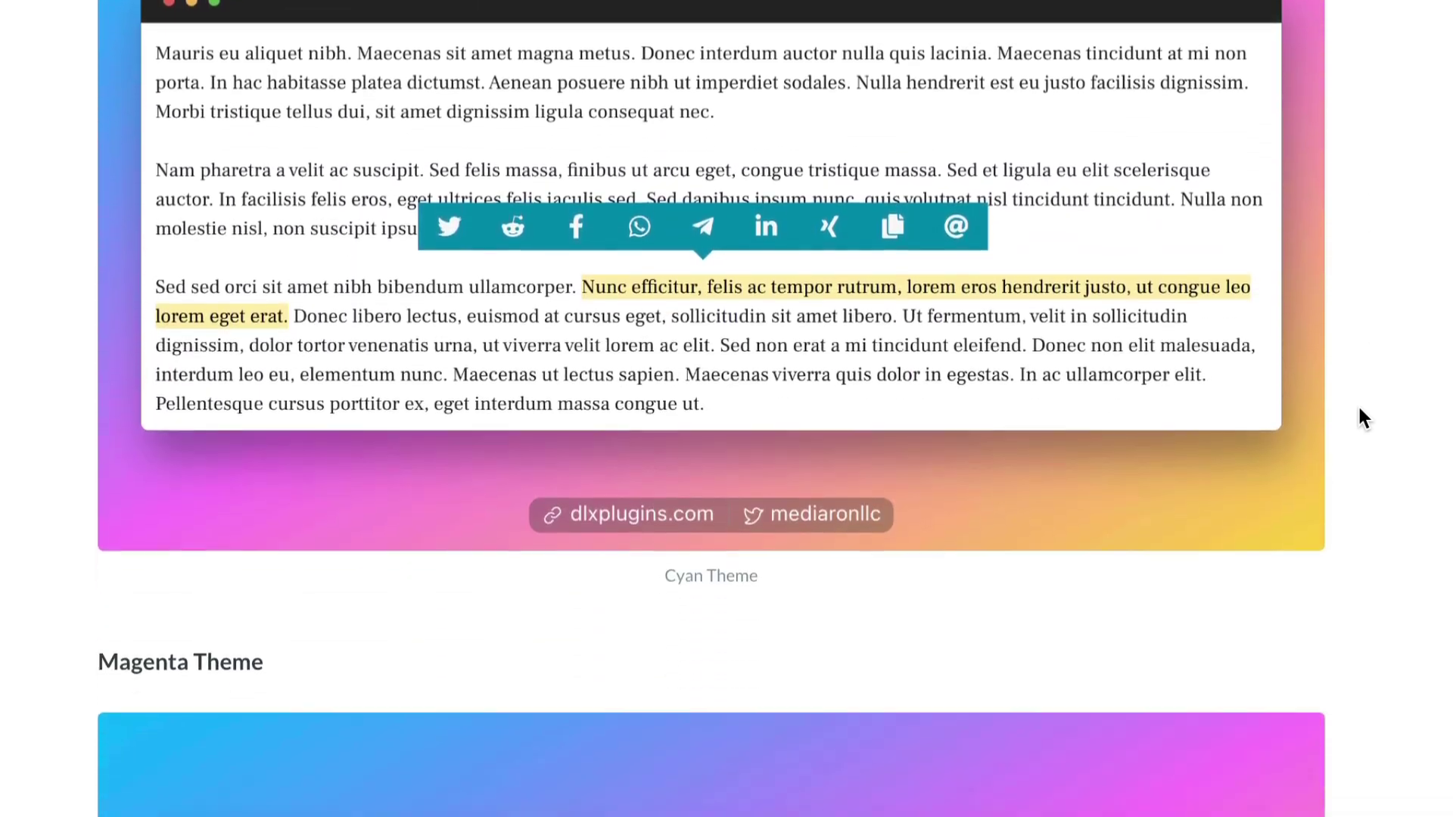
{"action": "scroll", "coordinate": [1363, 422], "scroll_direction": "down", "scroll_amount": 10}
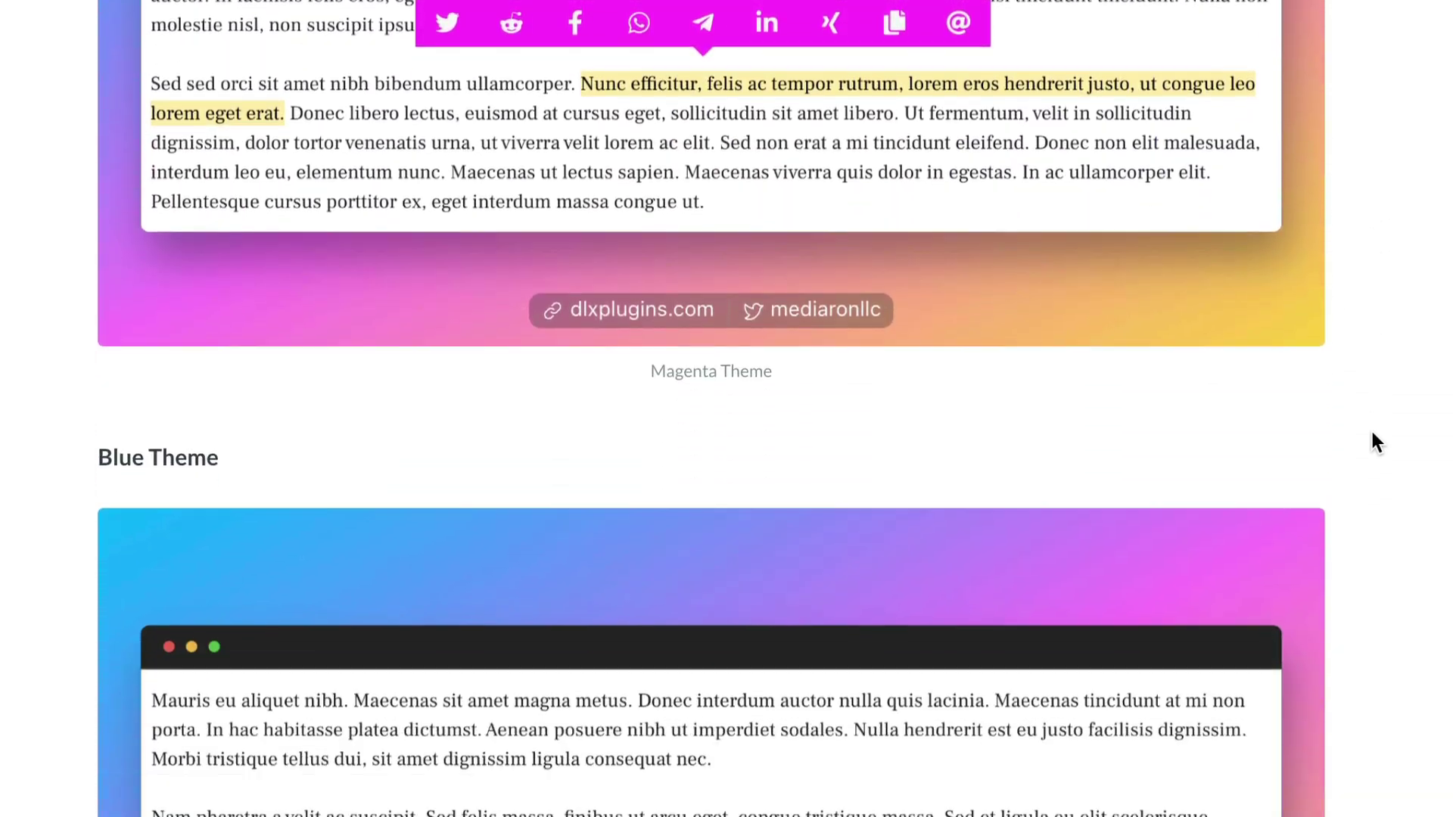
{"action": "scroll", "coordinate": [1375, 439], "scroll_direction": "down", "scroll_amount": 7}
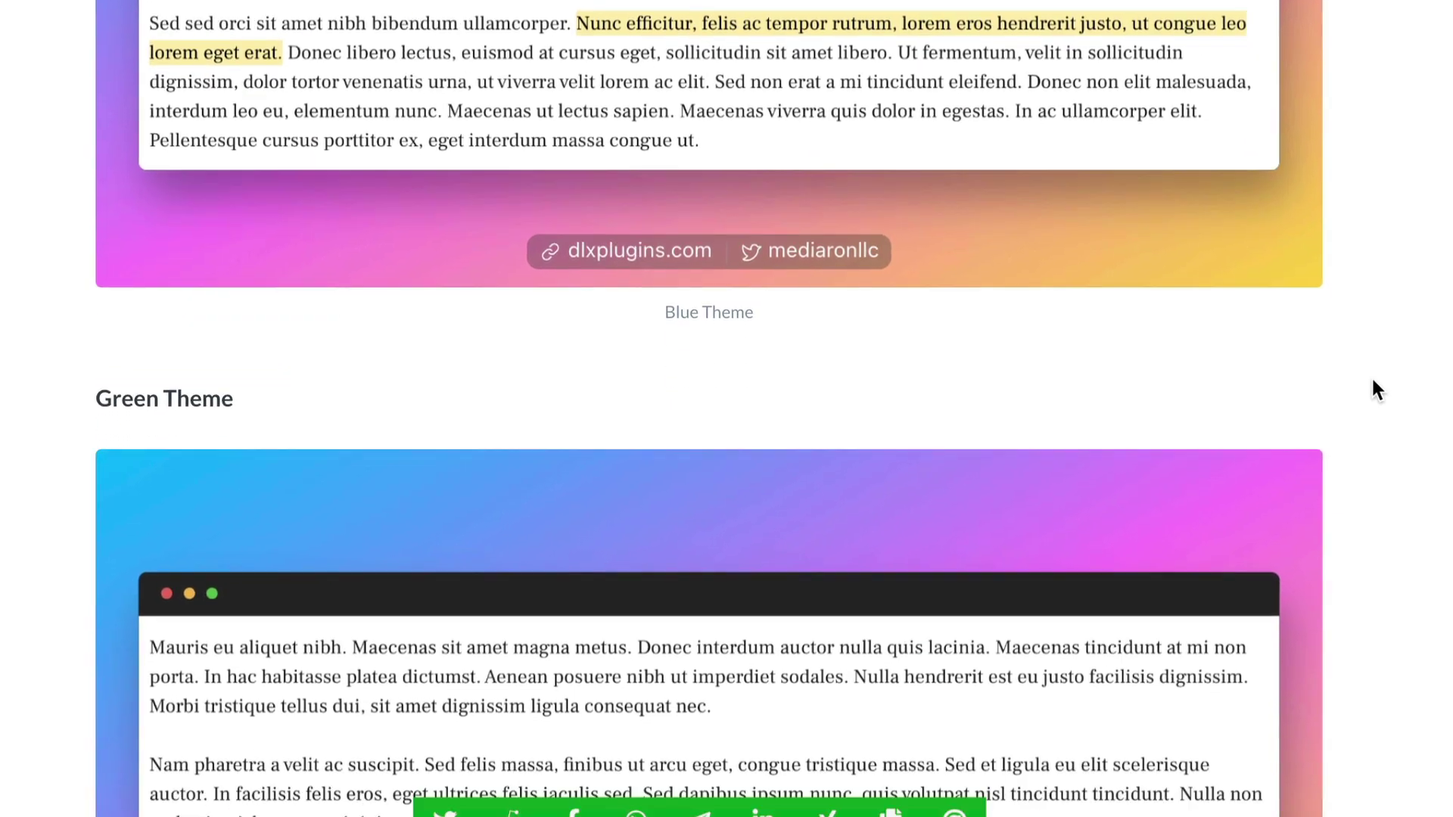
{"action": "scroll", "coordinate": [1374, 366], "scroll_direction": "down", "scroll_amount": 4}
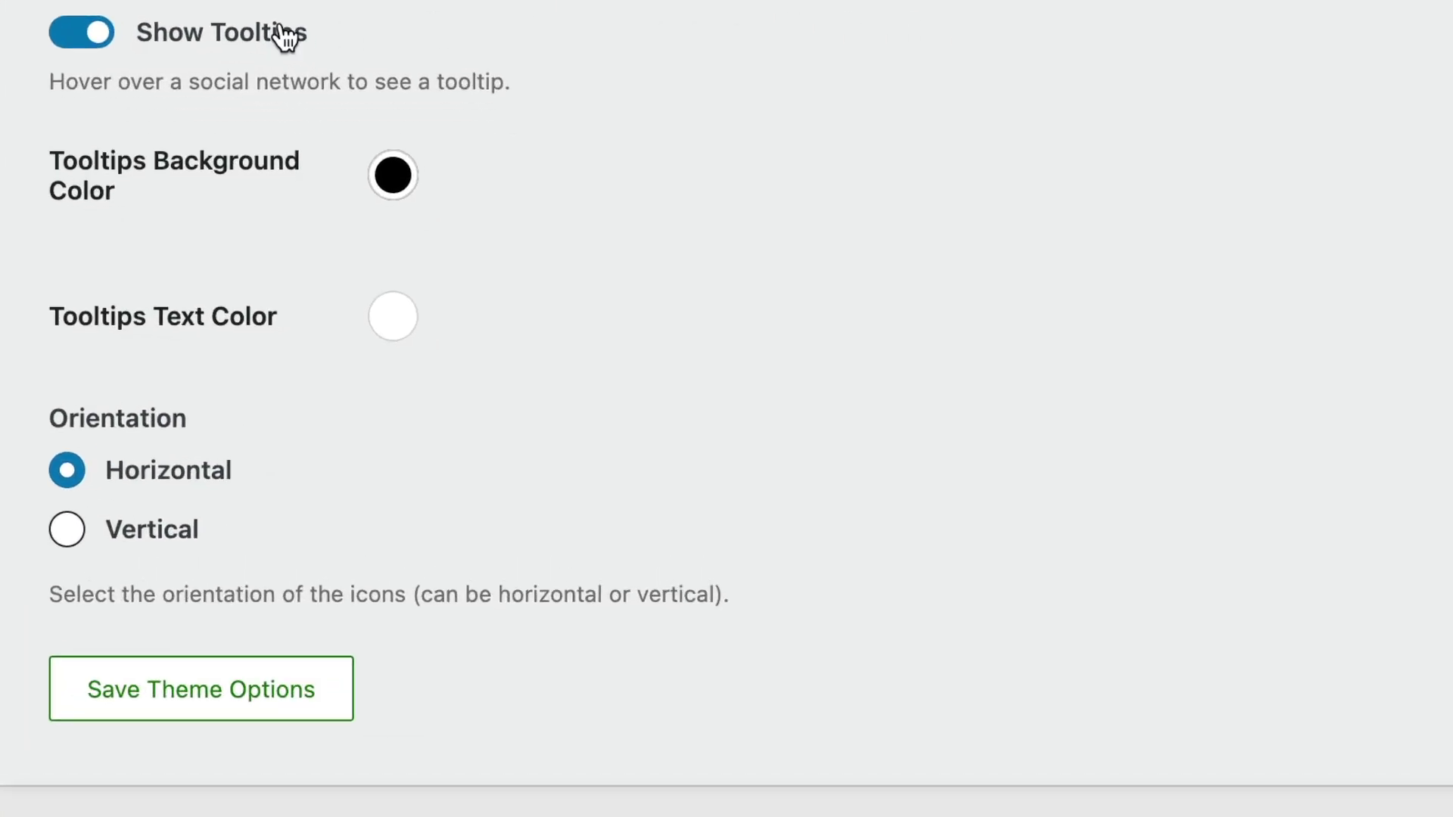
Keep tooltips on with a purple background and choose the Purple (Icons Only) theme
{"action": "left_click", "coordinate": [202, 34]}
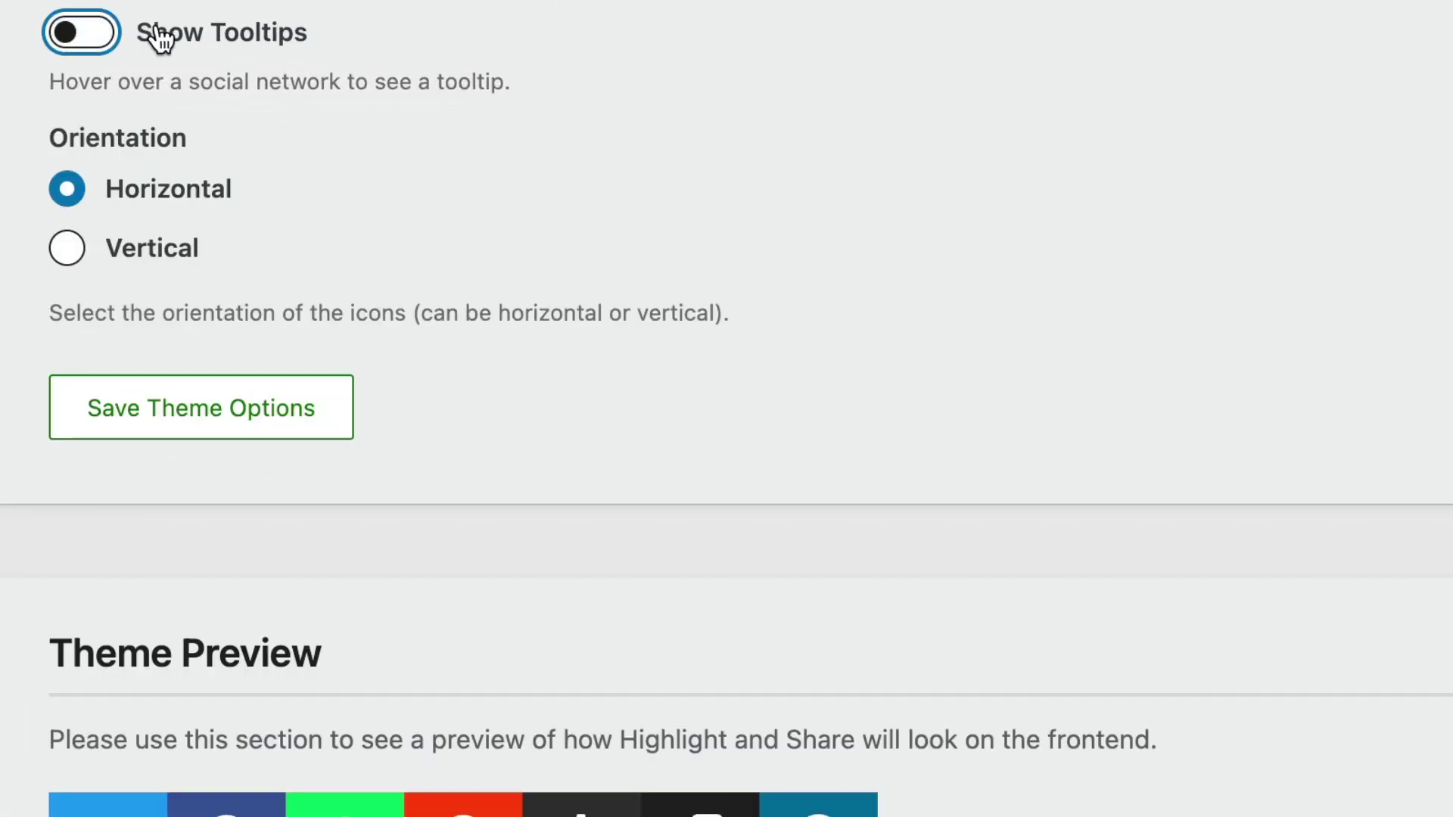
{"action": "left_click", "coordinate": [159, 34]}
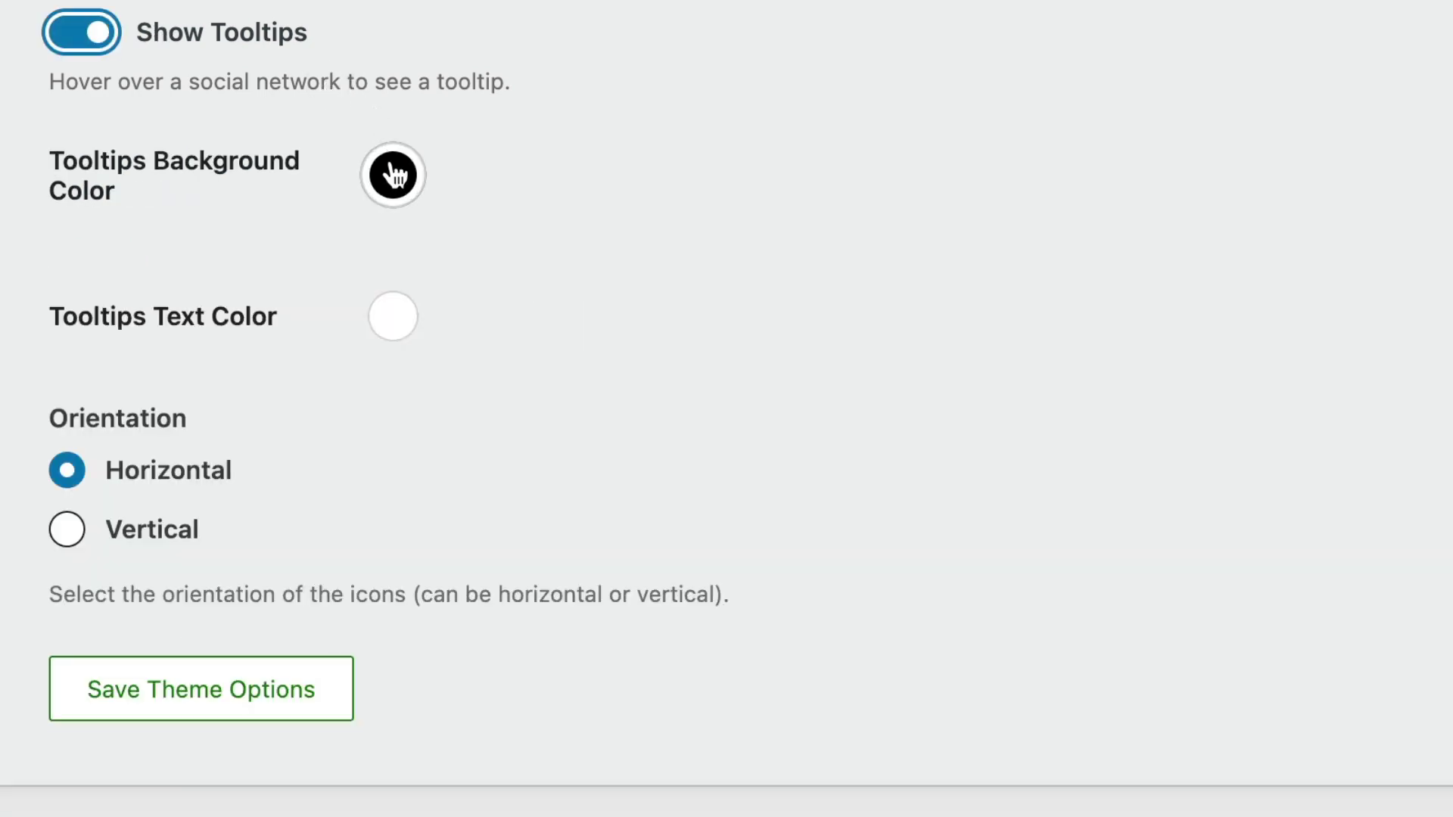
{"action": "left_click", "coordinate": [380, 186]}
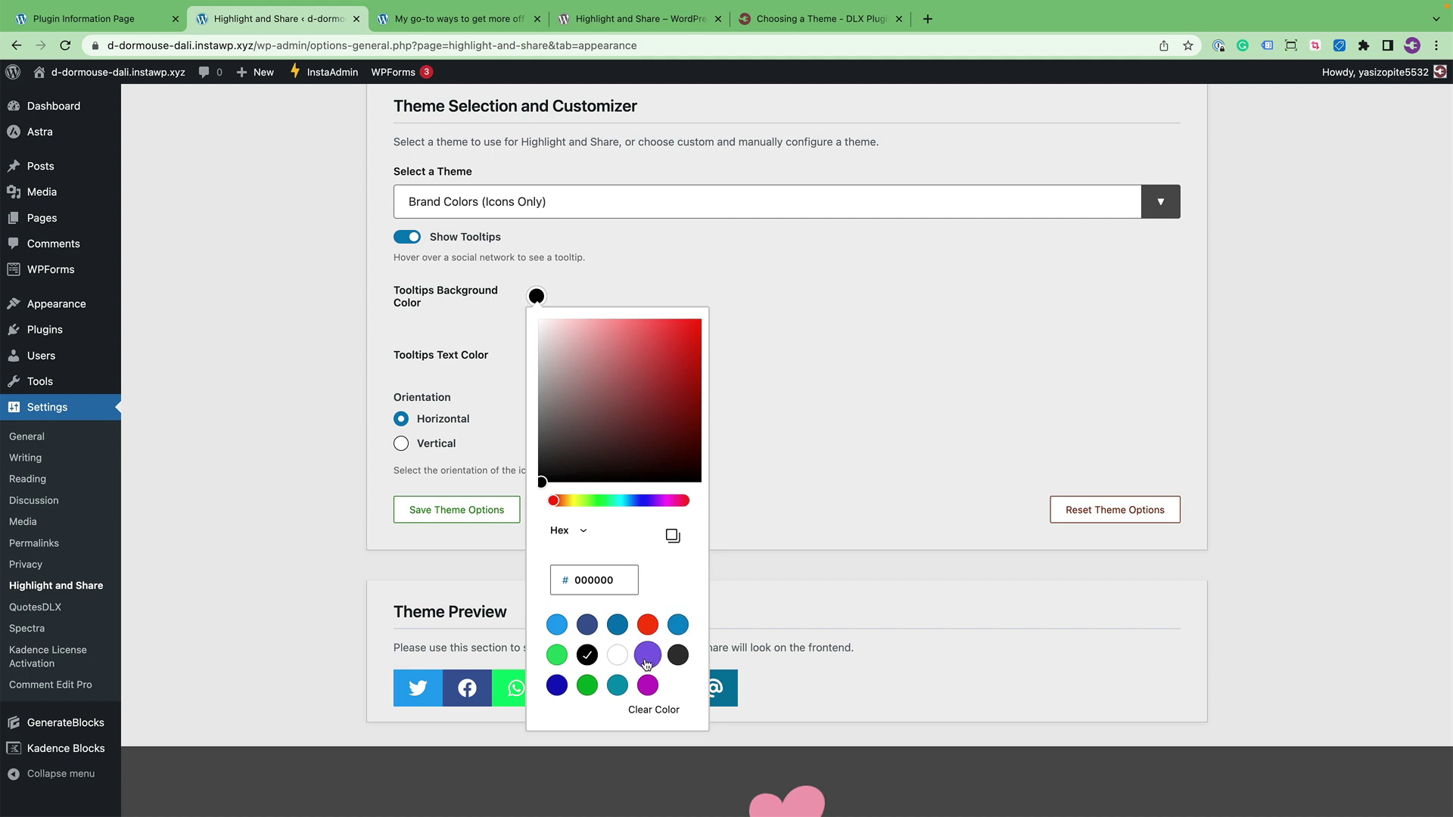
{"action": "left_click", "coordinate": [644, 657]}
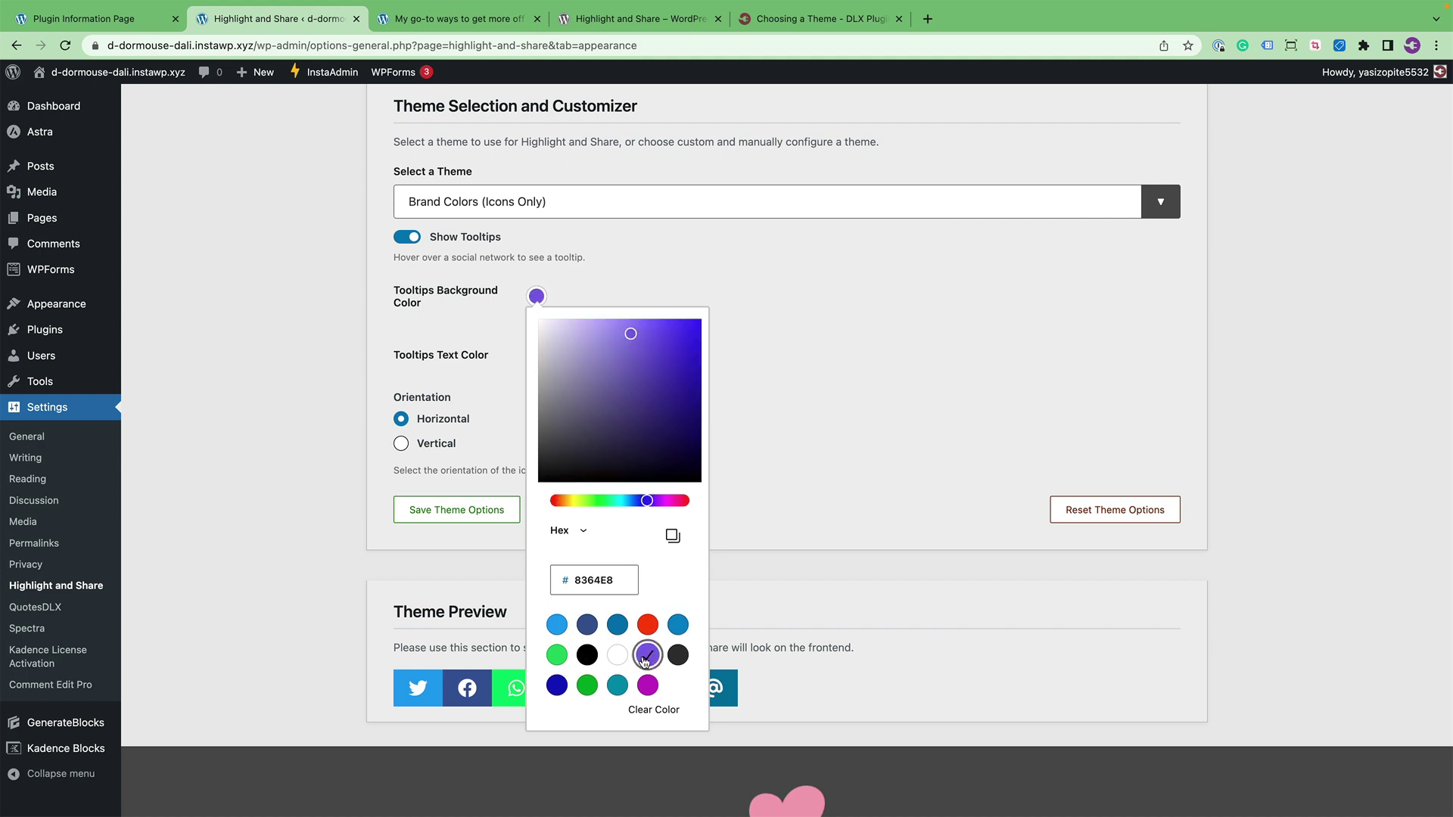
{"action": "left_click", "coordinate": [622, 262]}
{"action": "left_click", "coordinate": [595, 210]}
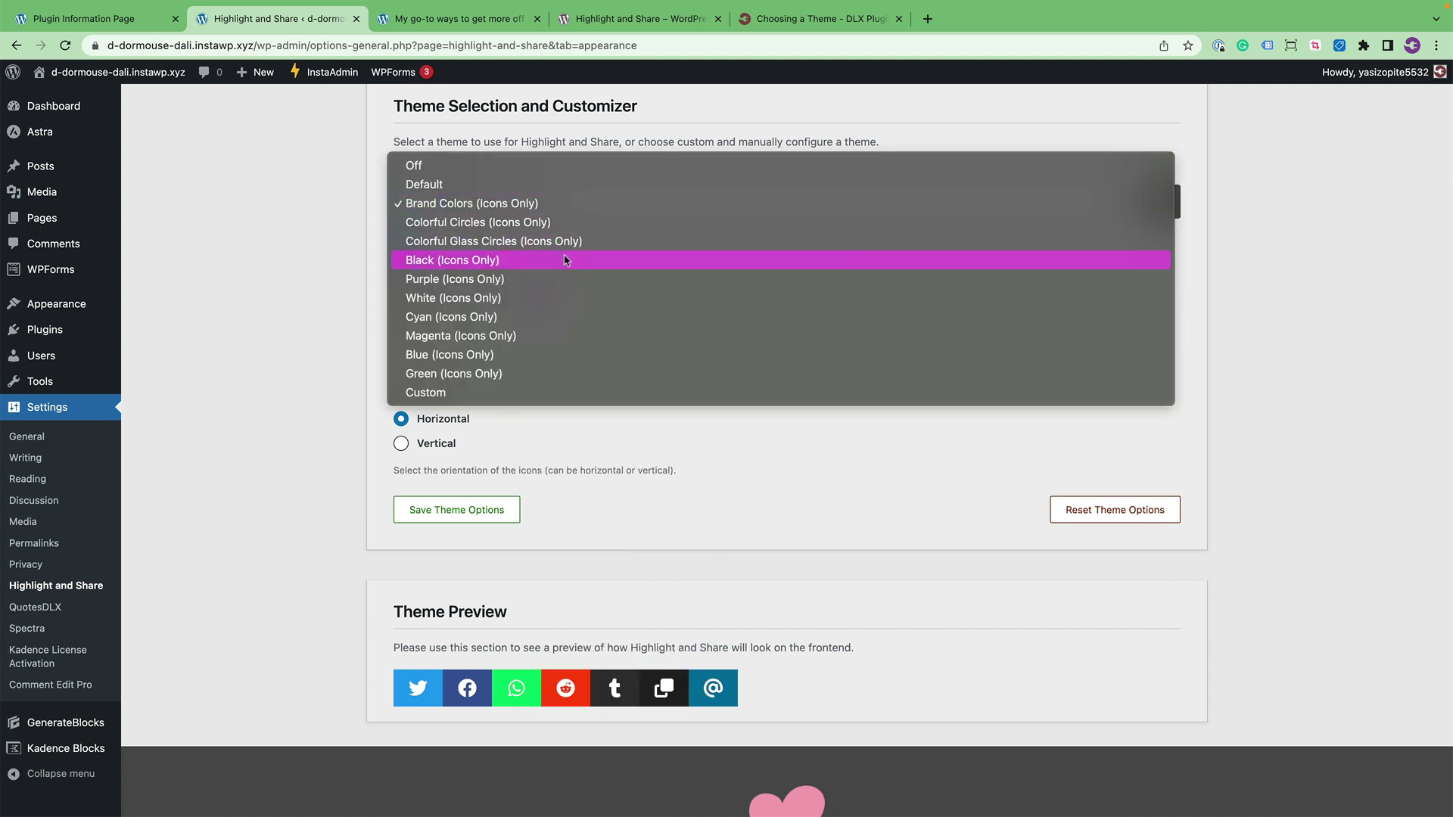
{"action": "left_click", "coordinate": [551, 280]}
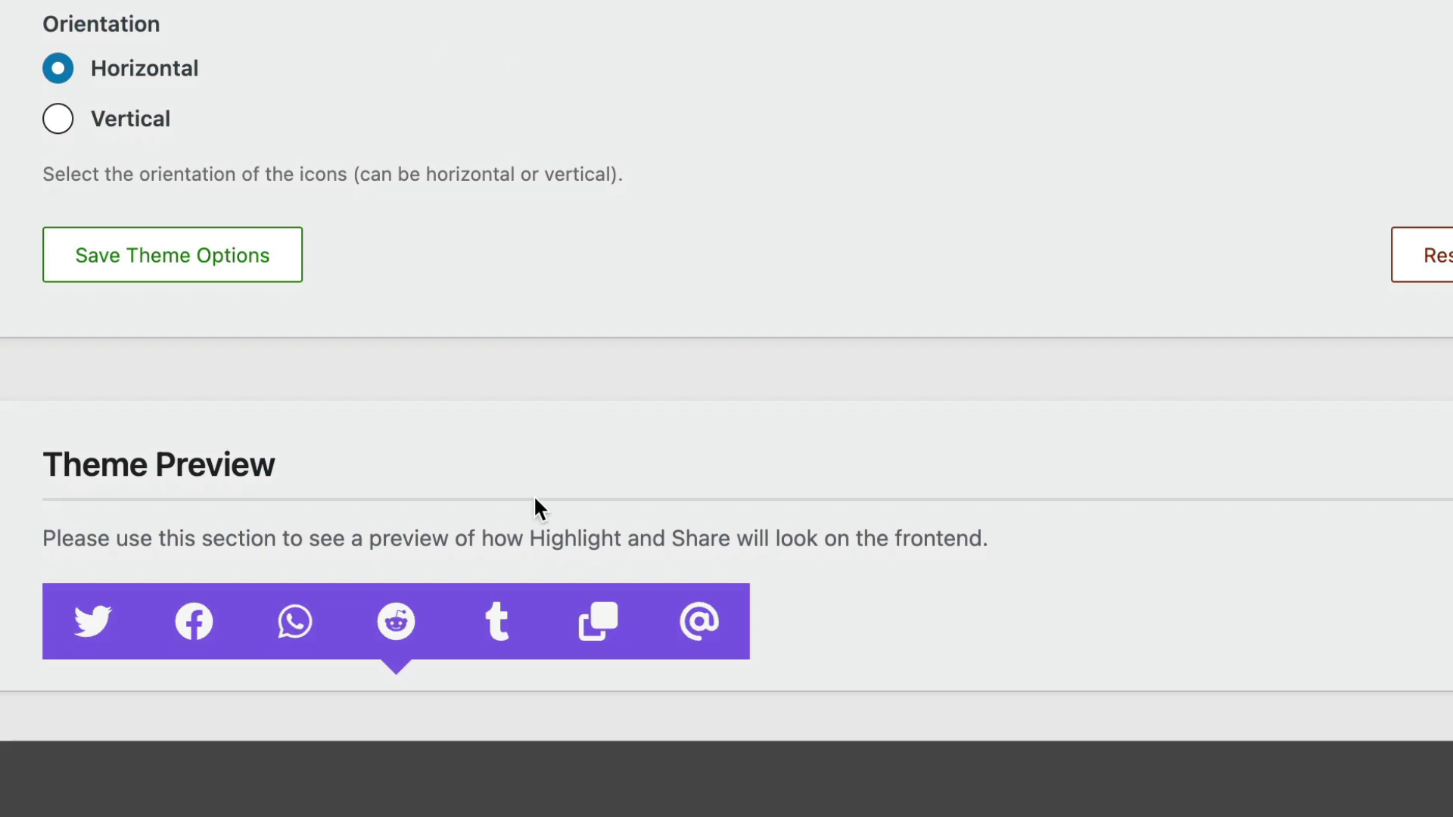
Set the share bar orientation to Vertical and check the preview
{"action": "left_click", "coordinate": [111, 121]}
{"action": "scroll", "coordinate": [250, 144], "scroll_direction": "down", "scroll_amount": 5}
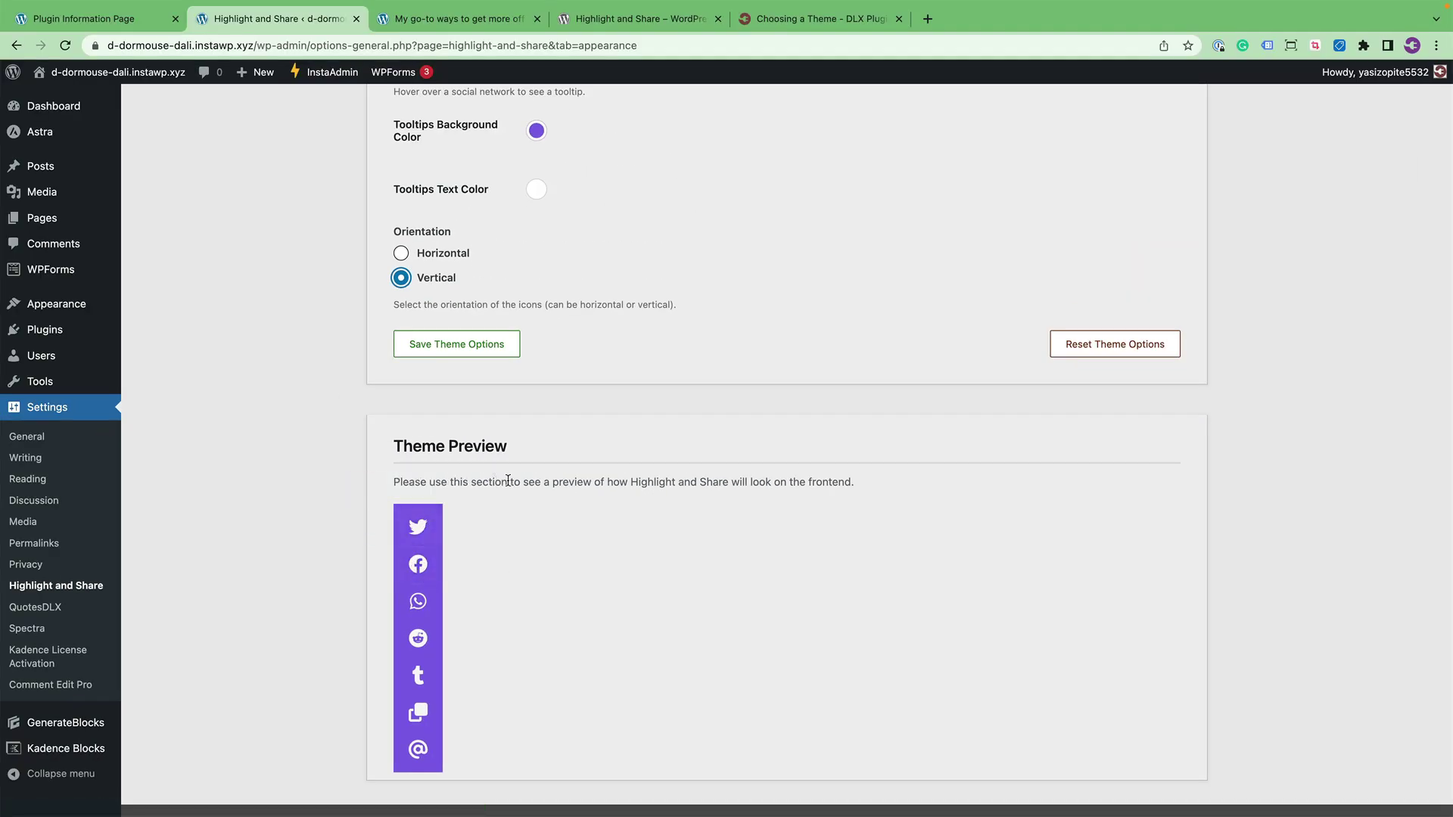
Save the theme options and select a word on the post to show the vertical purple bar
{"action": "left_click", "coordinate": [467, 345]}
{"action": "left_click", "coordinate": [432, 19]}
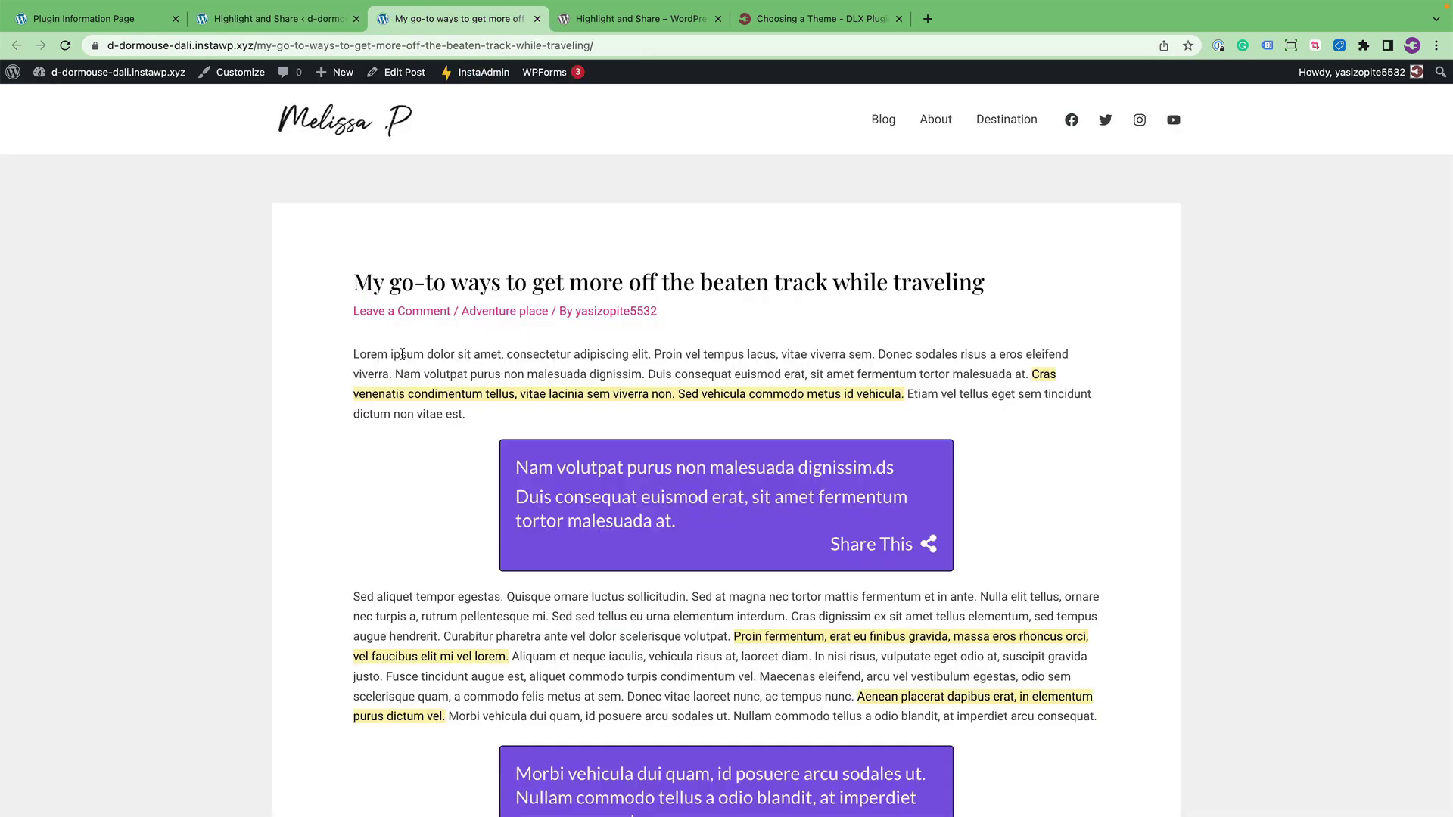
{"action": "double_click", "coordinate": [402, 355]}
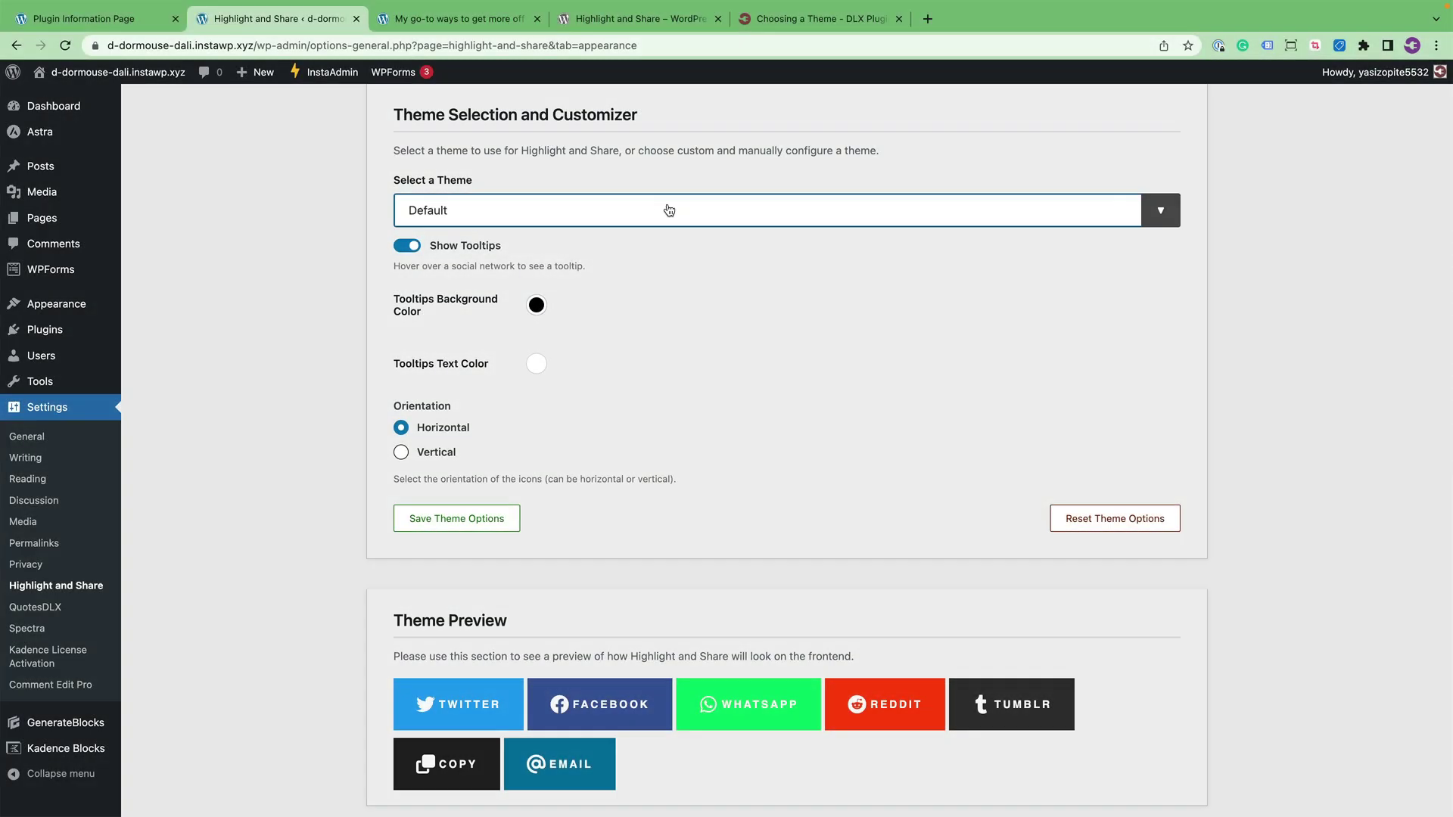
Choose the Custom theme and scroll through its colour, radius, padding and size options
{"action": "left_click", "coordinate": [669, 209]}
{"action": "left_click", "coordinate": [613, 509]}
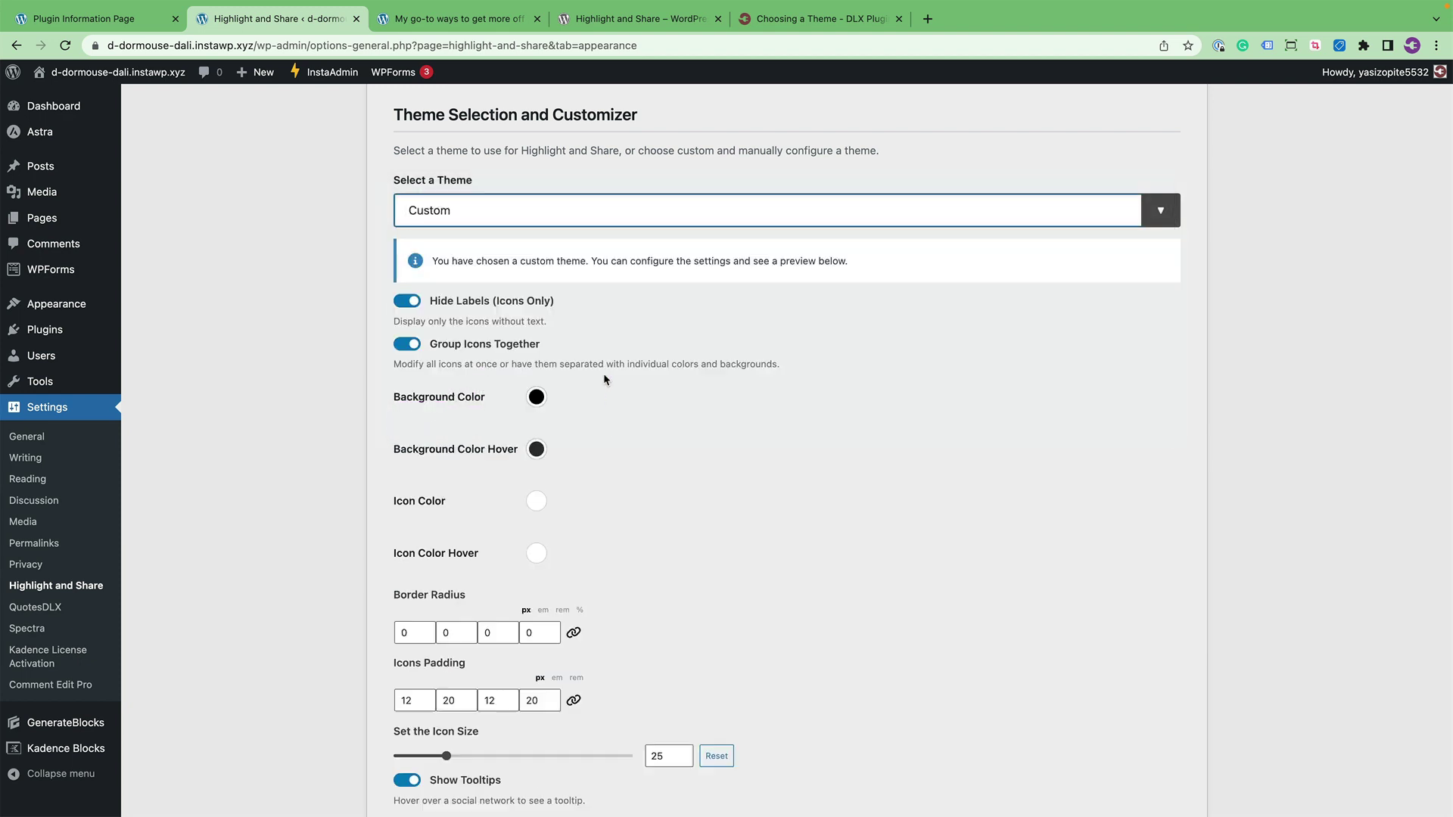
{"action": "scroll", "coordinate": [615, 347], "scroll_direction": "down", "scroll_amount": 3}
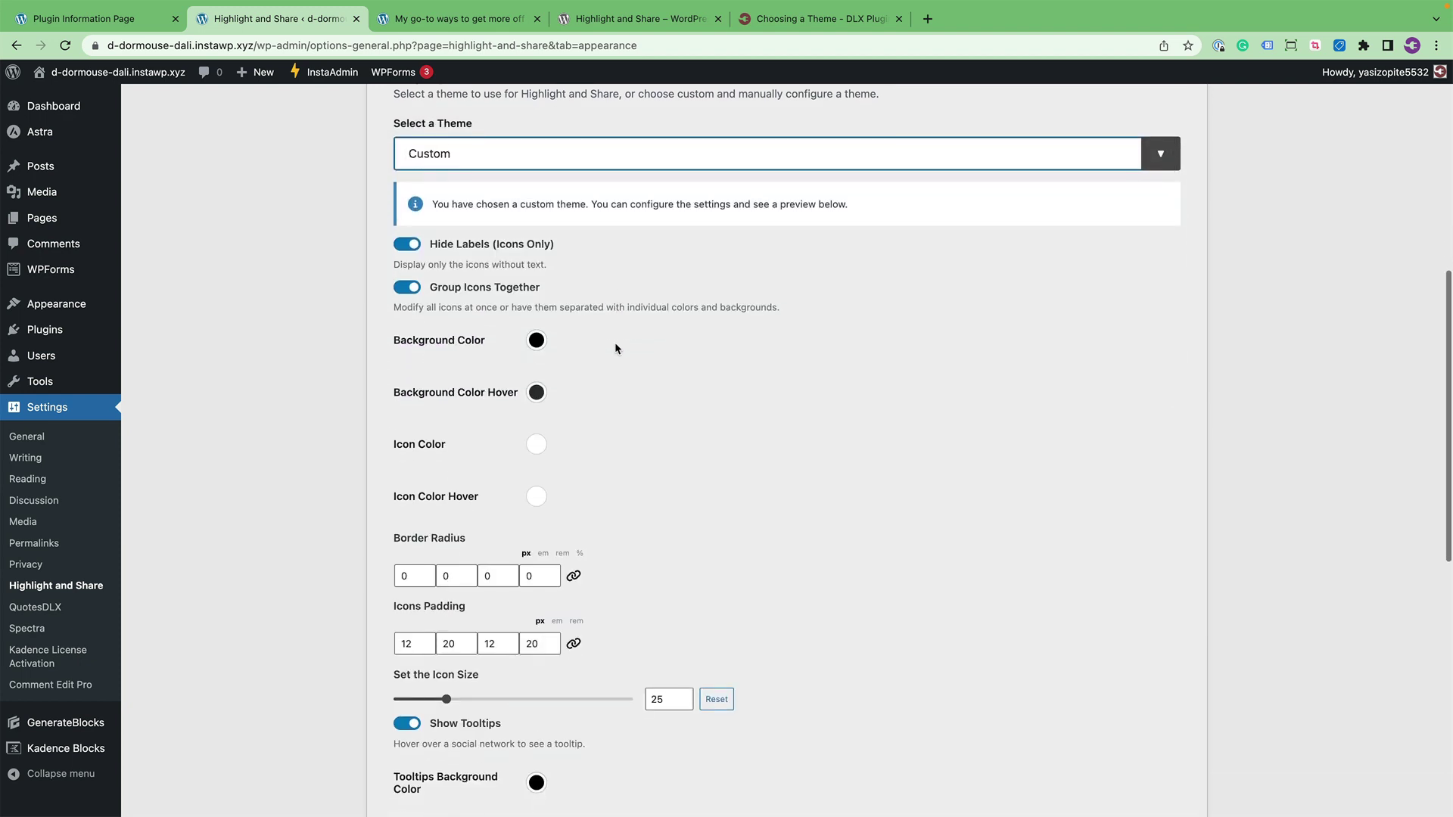
{"action": "scroll", "coordinate": [616, 348], "scroll_direction": "down", "scroll_amount": 2}
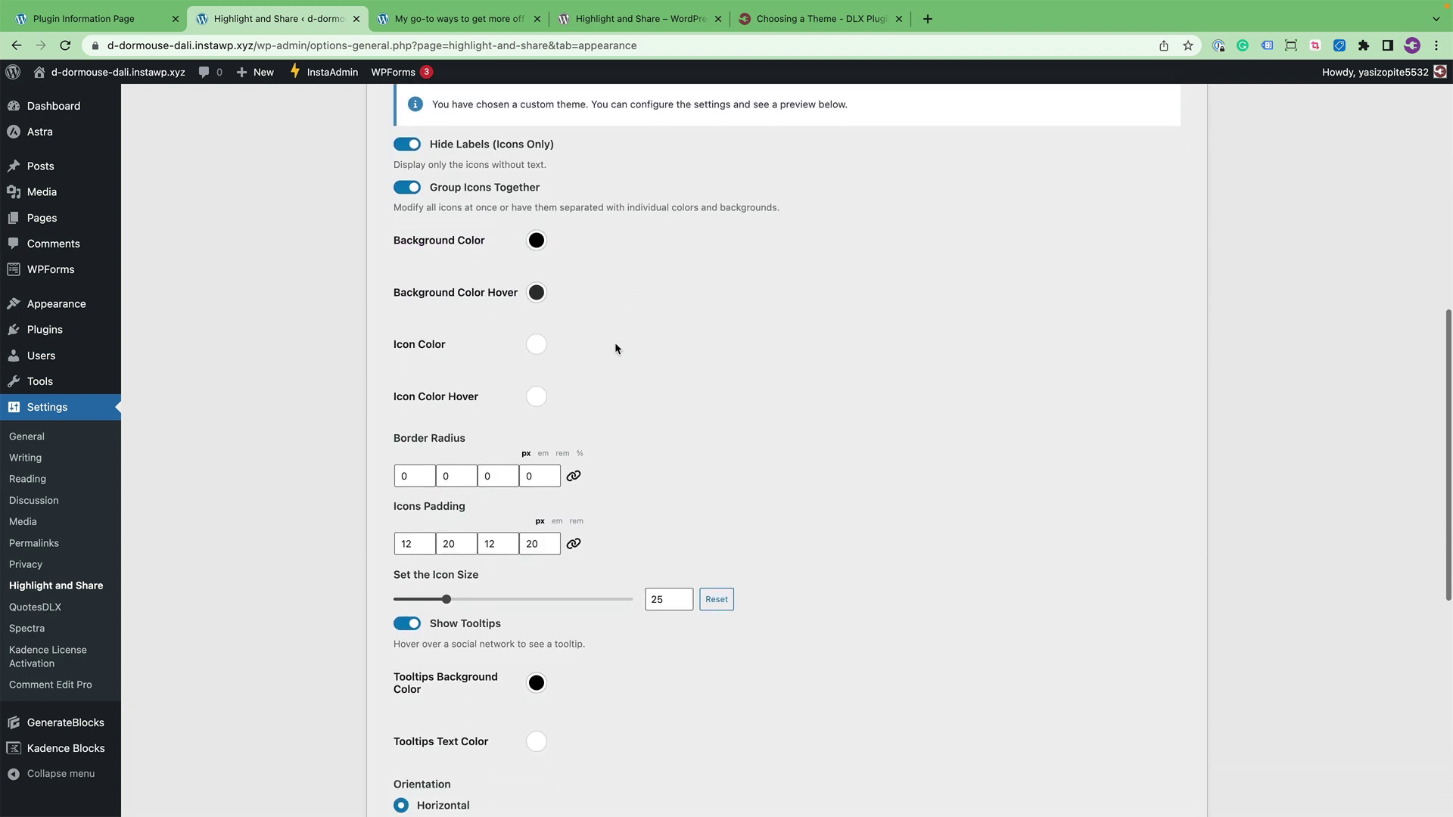
{"action": "scroll", "coordinate": [616, 348], "scroll_direction": "down", "scroll_amount": 1}
{"action": "scroll", "coordinate": [615, 348], "scroll_direction": "down", "scroll_amount": 8}
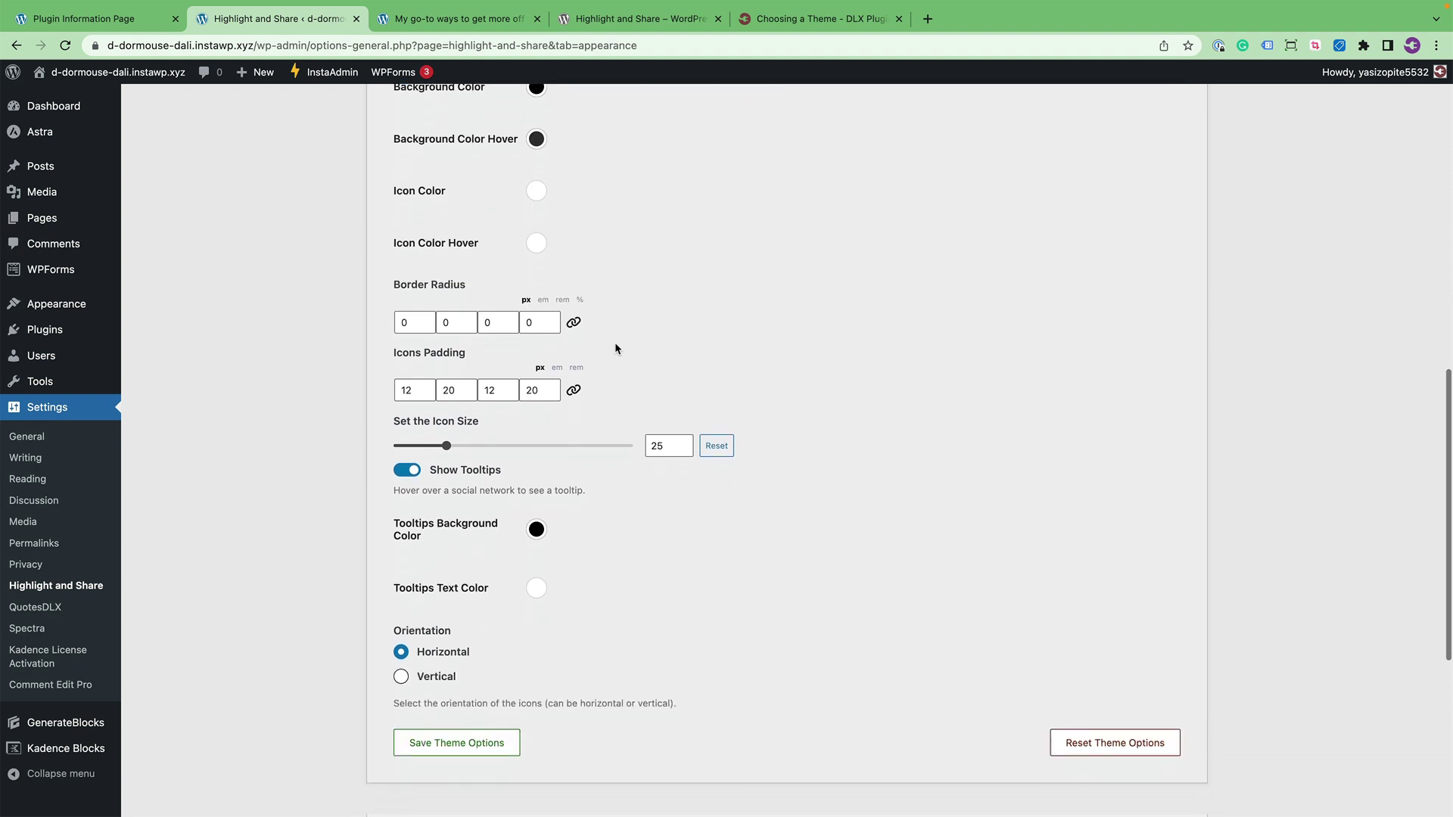
{"action": "scroll", "coordinate": [568, 554], "scroll_direction": "up", "scroll_amount": 9}
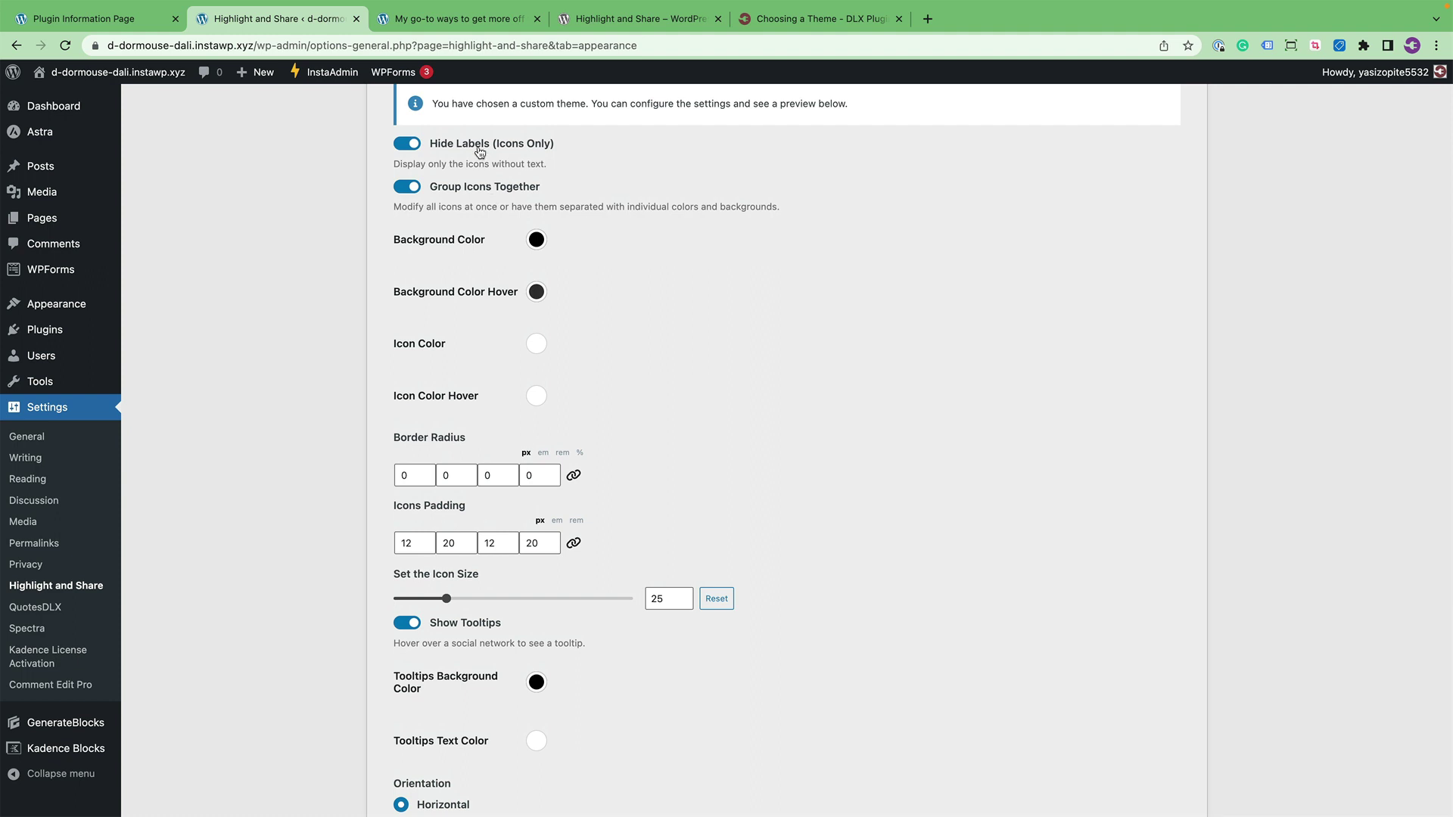
Turn Hide Labels off to show text labels, then back on for icons only
{"action": "left_click", "coordinate": [477, 145]}
{"action": "scroll", "coordinate": [716, 338], "scroll_direction": "down", "scroll_amount": 12}
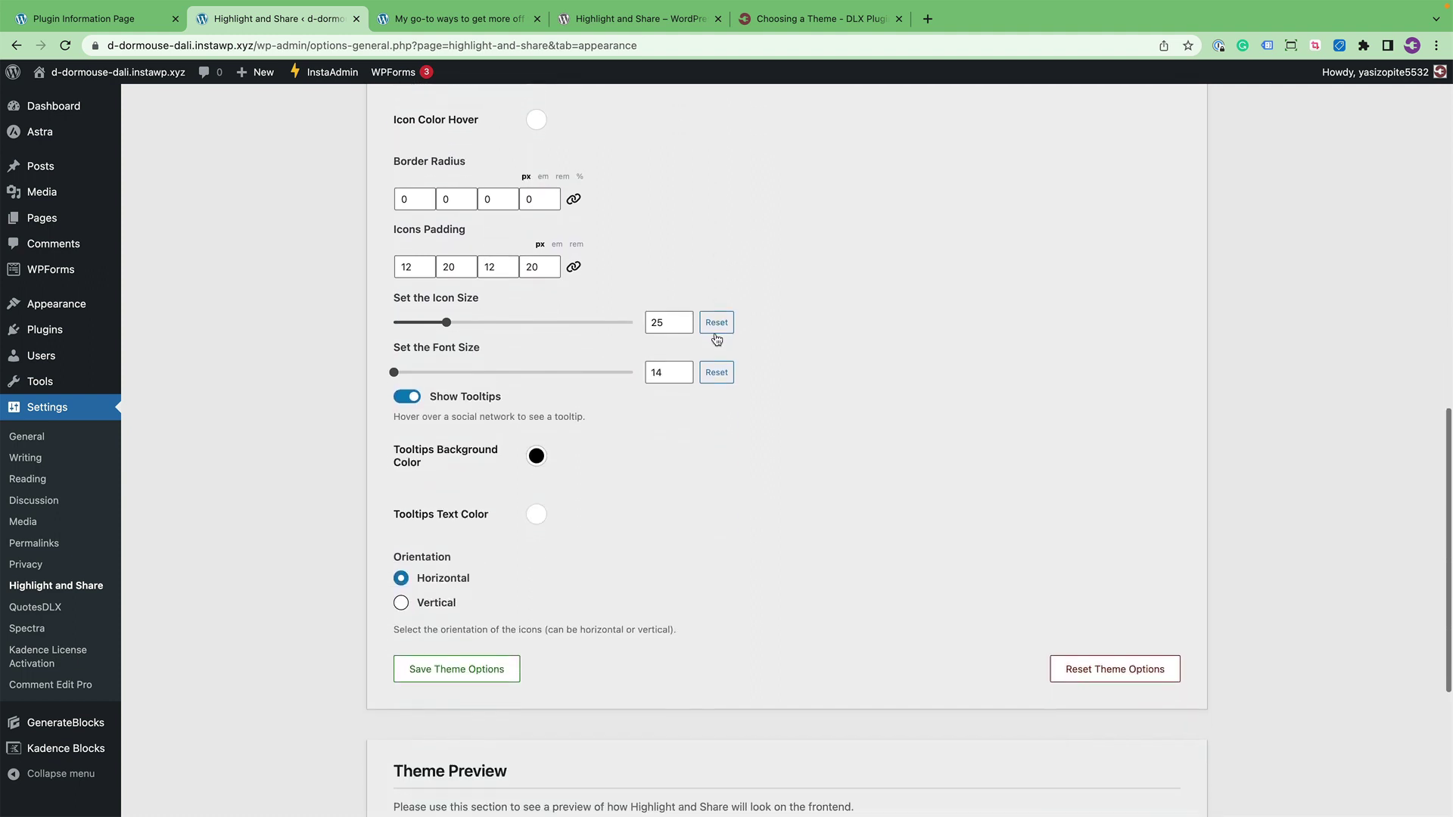
{"action": "scroll", "coordinate": [716, 338], "scroll_direction": "up", "scroll_amount": 10}
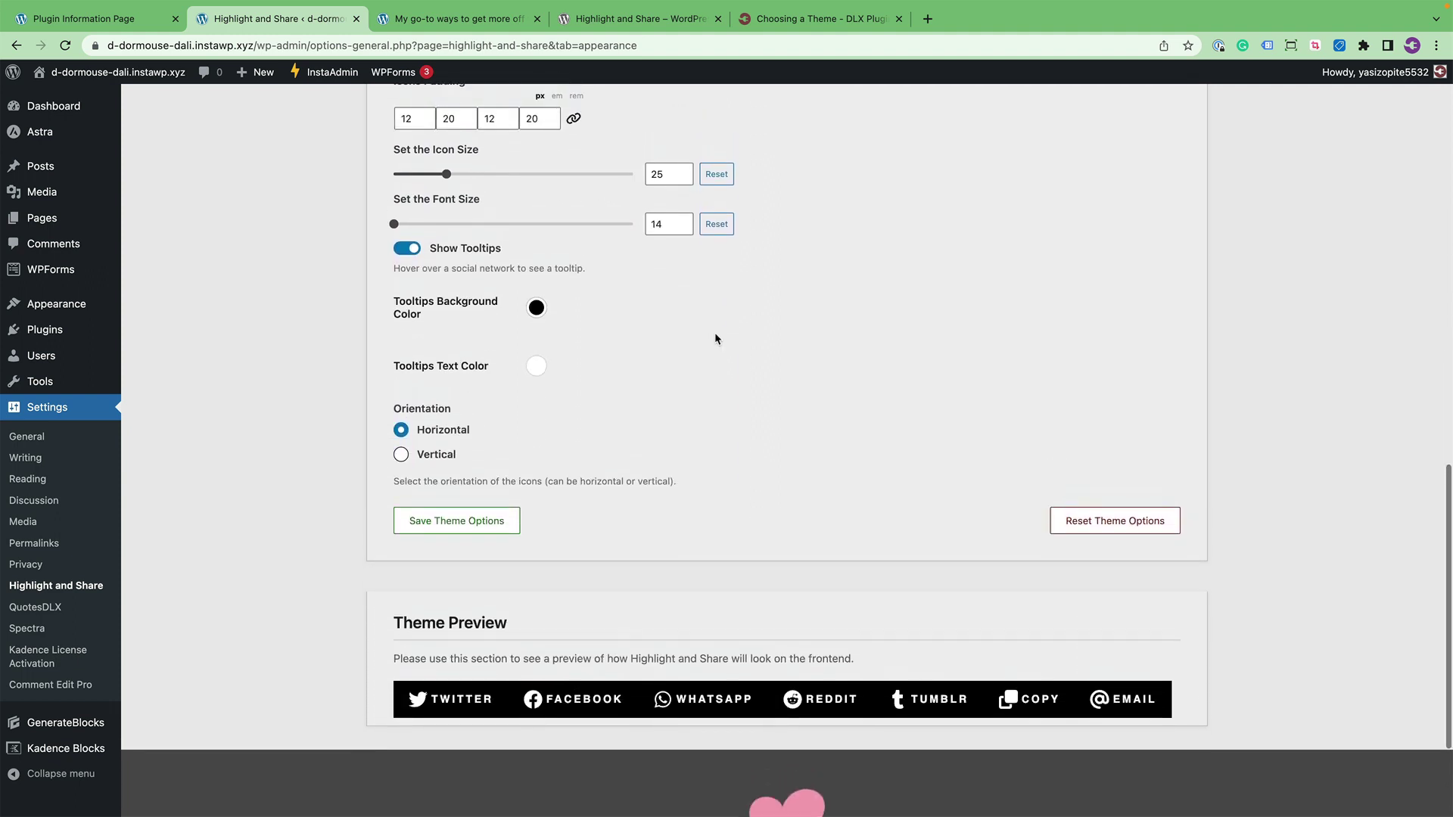
{"action": "scroll", "coordinate": [716, 339], "scroll_direction": "up", "scroll_amount": 2}
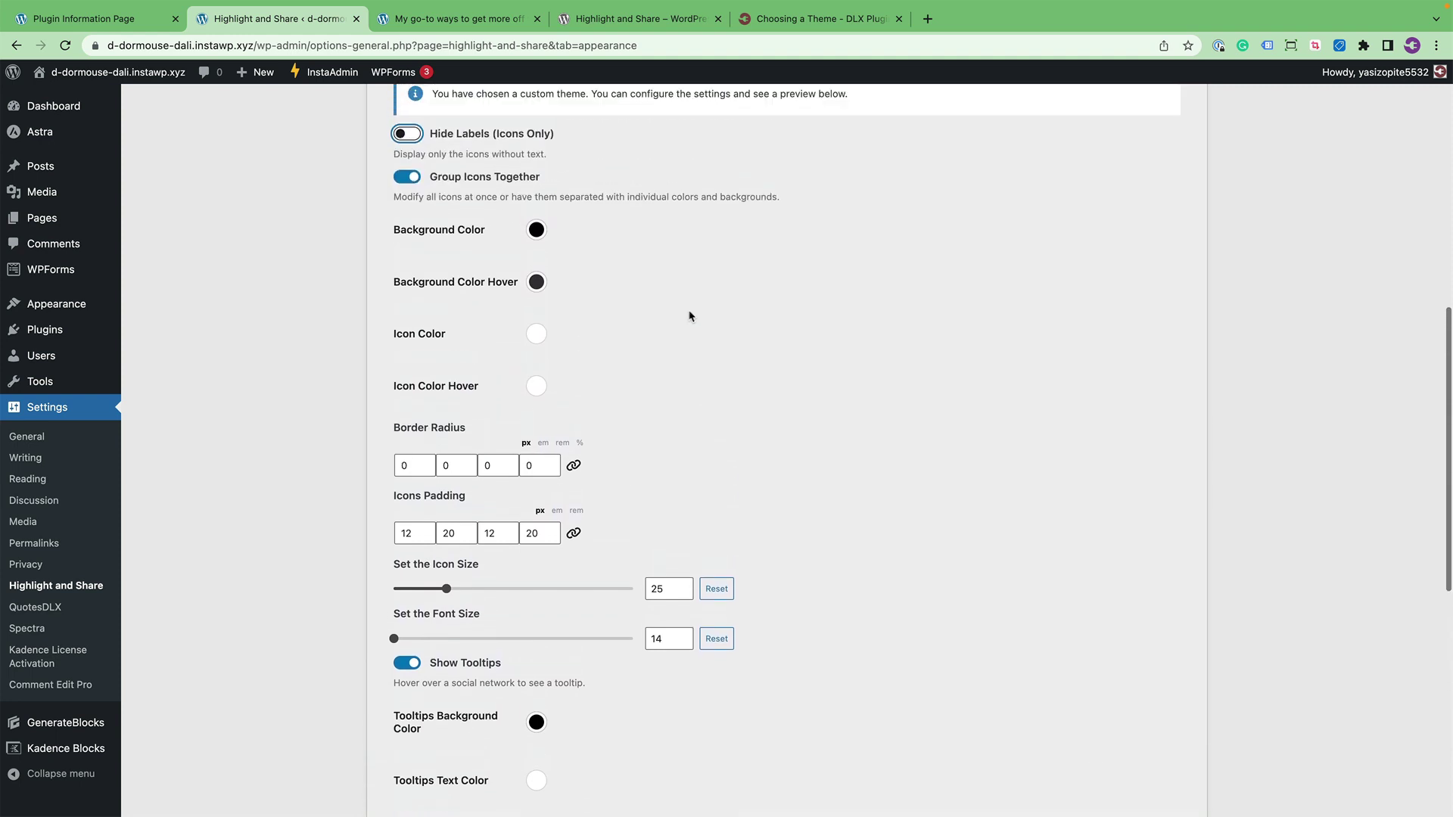
{"action": "left_click", "coordinate": [479, 134]}
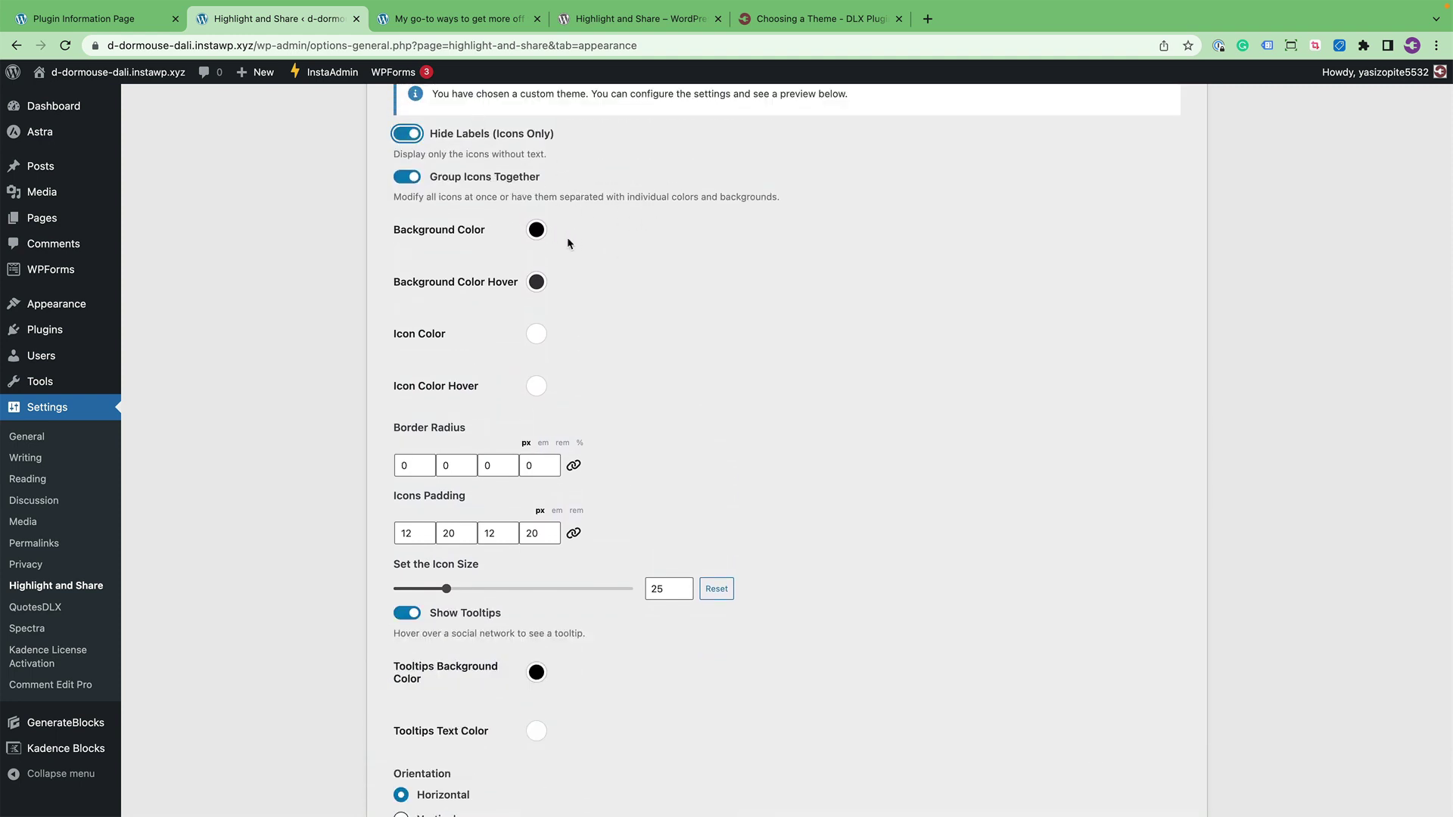
{"action": "scroll", "coordinate": [585, 244], "scroll_direction": "down", "scroll_amount": 1}
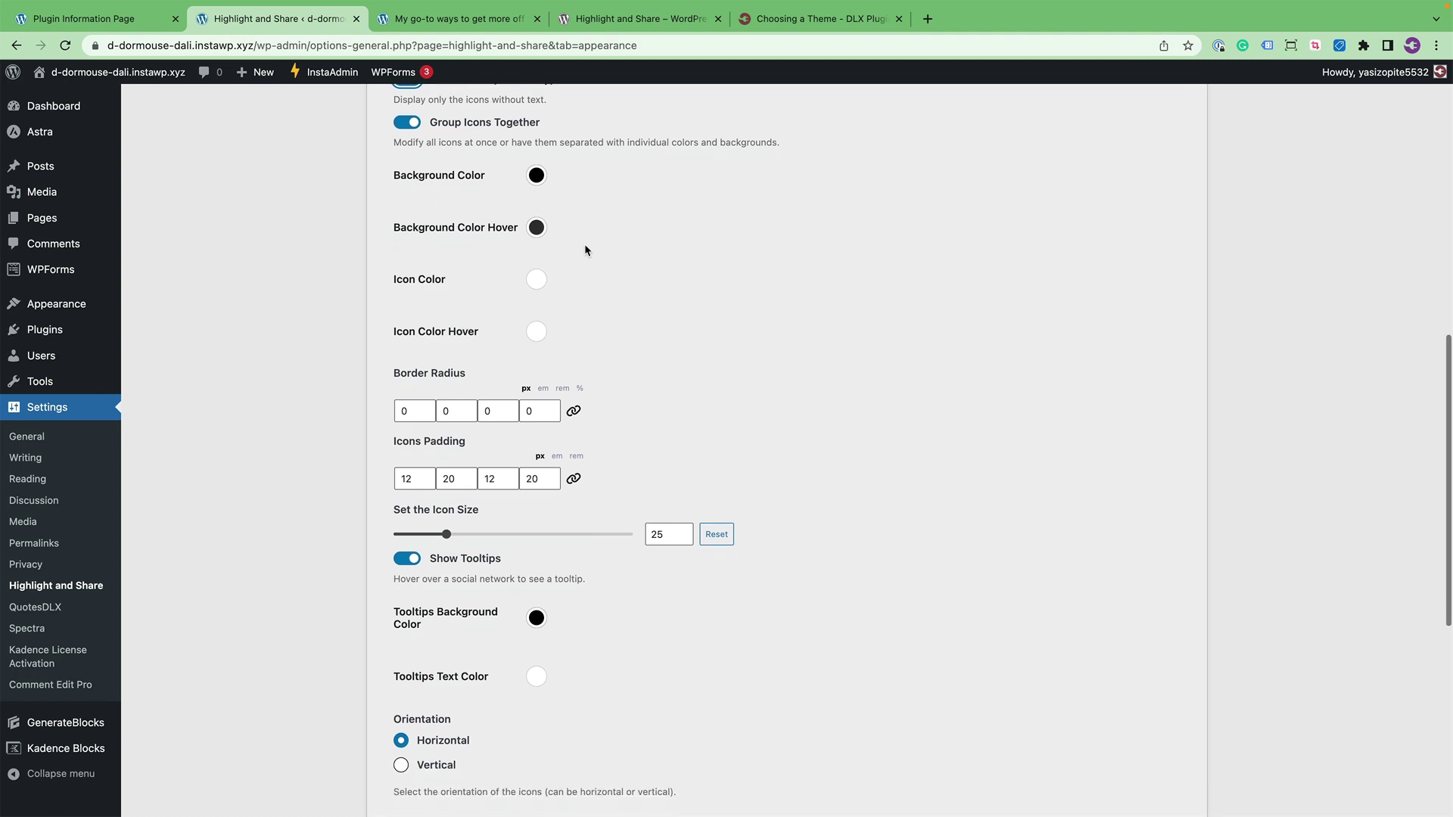
{"action": "scroll", "coordinate": [647, 261], "scroll_direction": "down", "scroll_amount": 5}
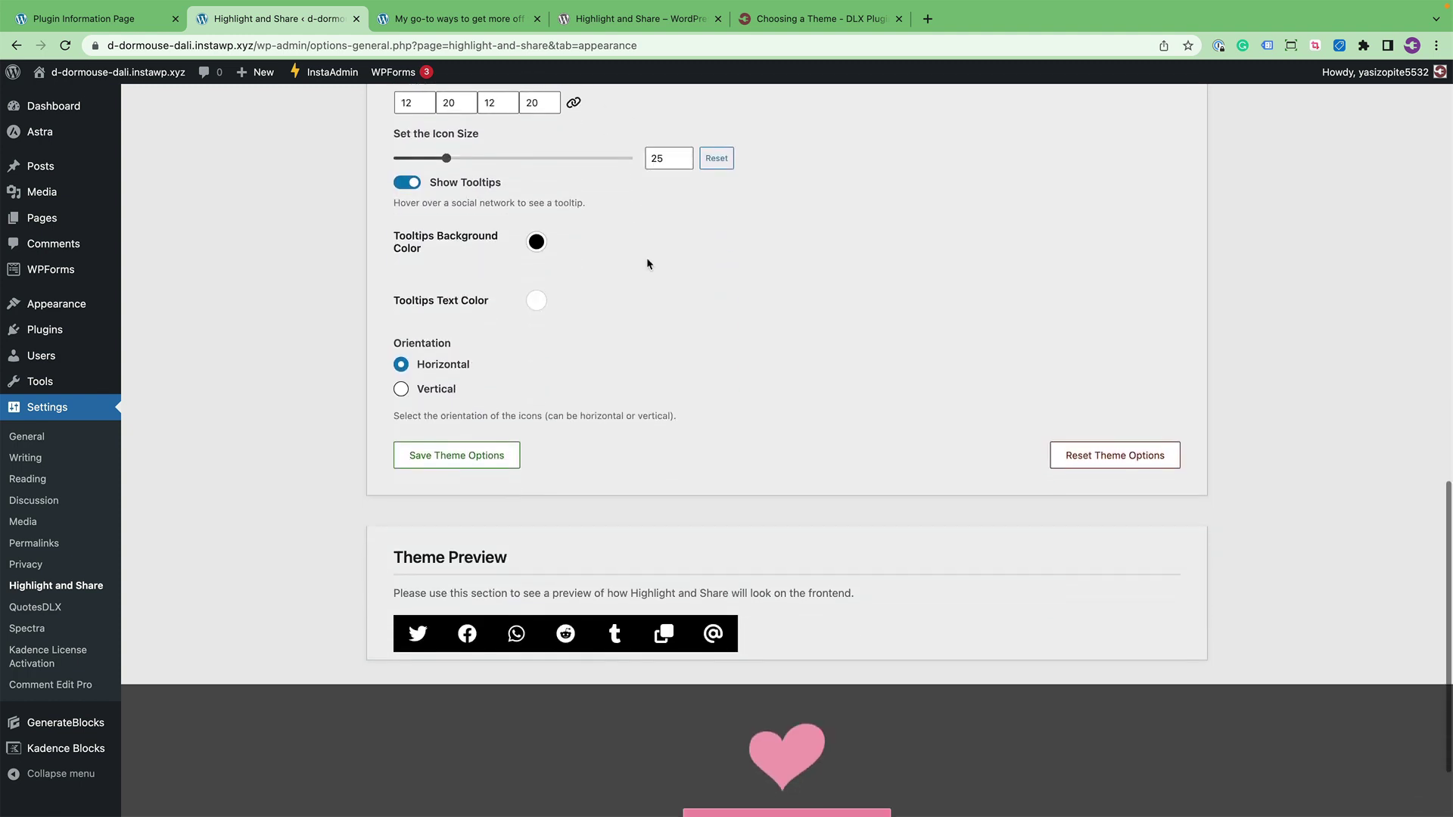
{"action": "scroll", "coordinate": [647, 264], "scroll_direction": "up", "scroll_amount": 3}
{"action": "scroll", "coordinate": [646, 264], "scroll_direction": "up", "scroll_amount": 3}
Set the custom theme's icon background colour to purple
{"action": "left_click", "coordinate": [536, 189]}
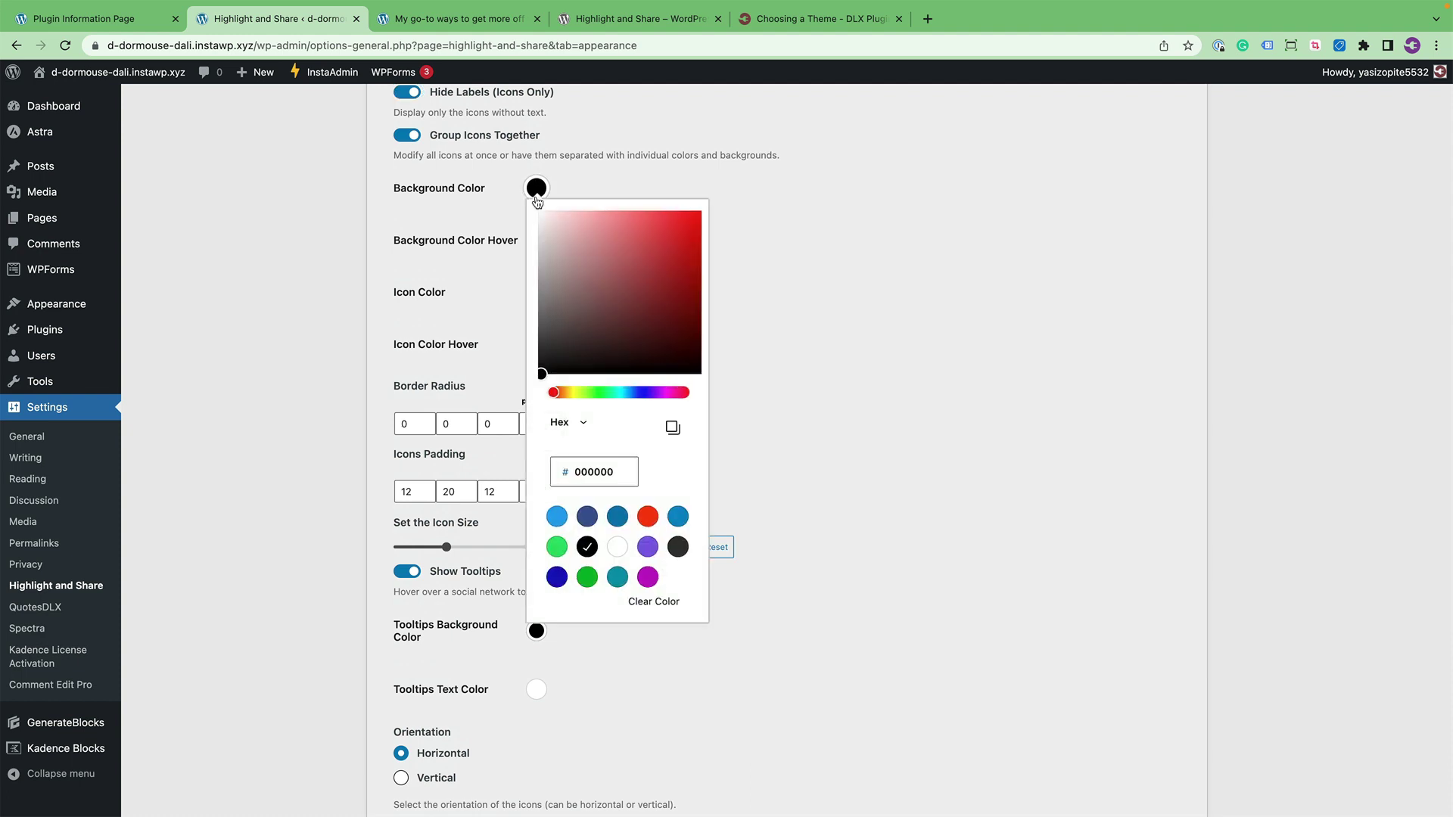
{"action": "left_click", "coordinate": [647, 549]}
{"action": "left_click", "coordinate": [755, 307]}
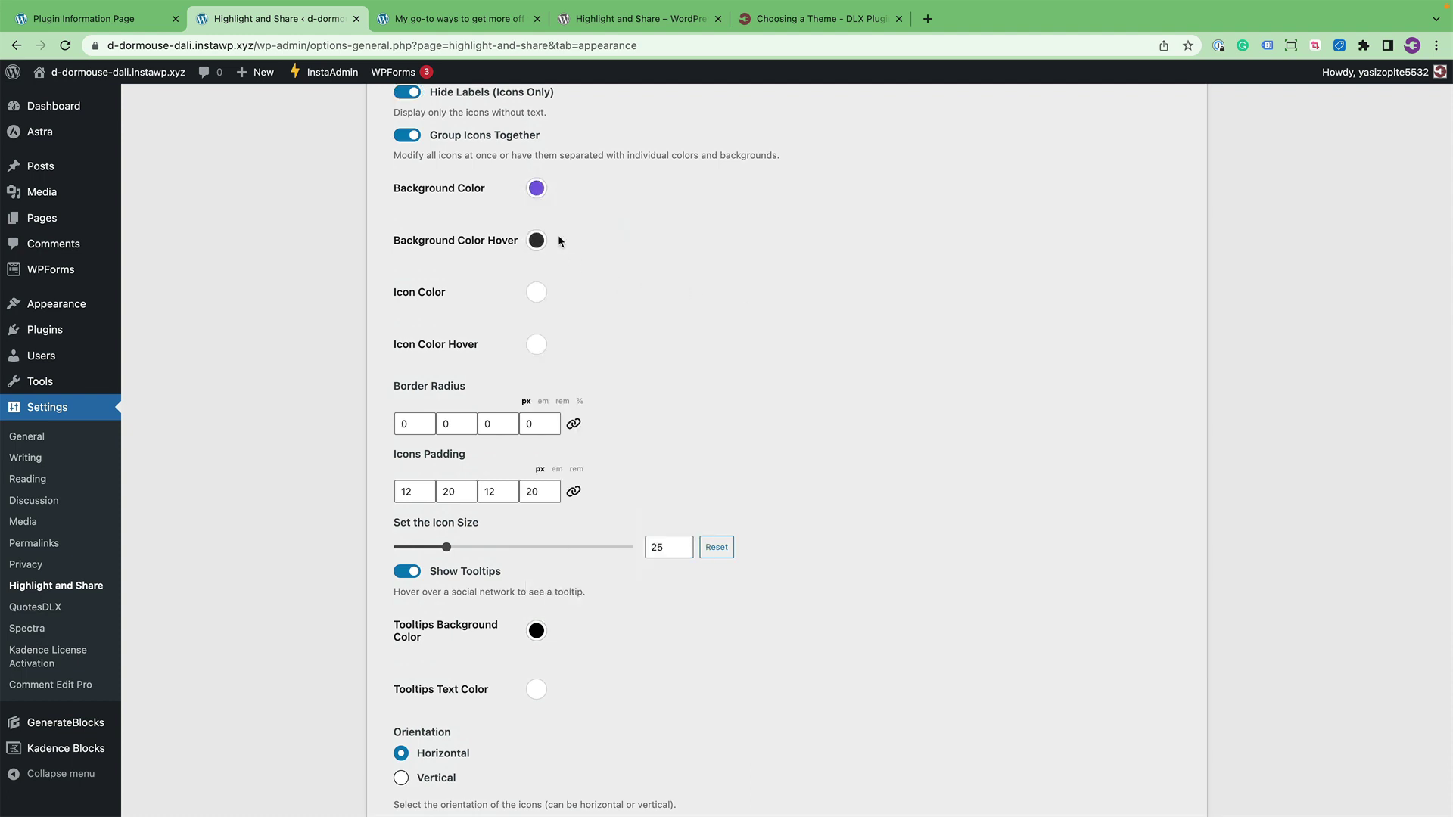
{"action": "scroll", "coordinate": [582, 251], "scroll_direction": "down", "scroll_amount": 4}
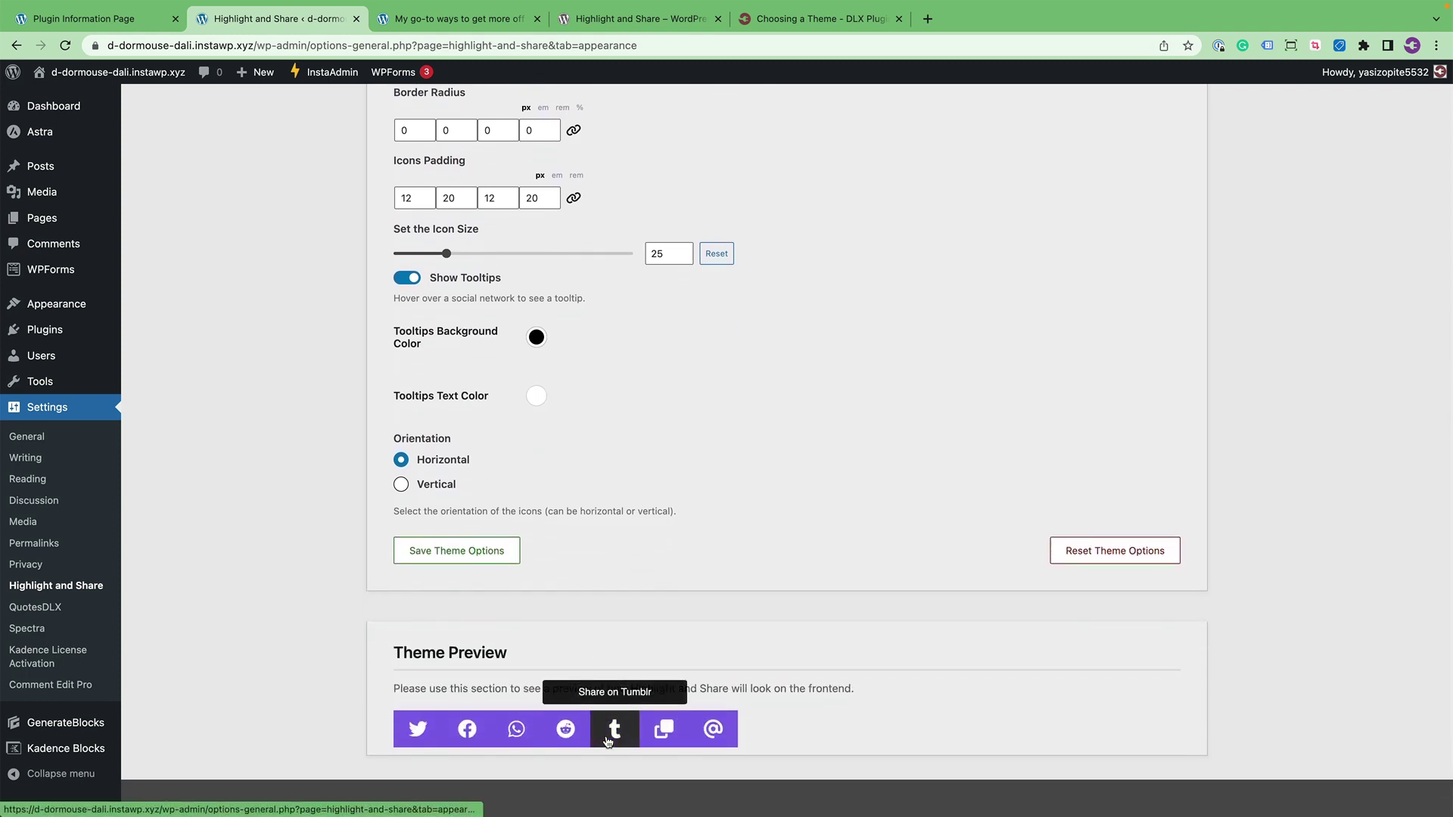
{"action": "scroll", "coordinate": [571, 465], "scroll_direction": "up", "scroll_amount": 4}
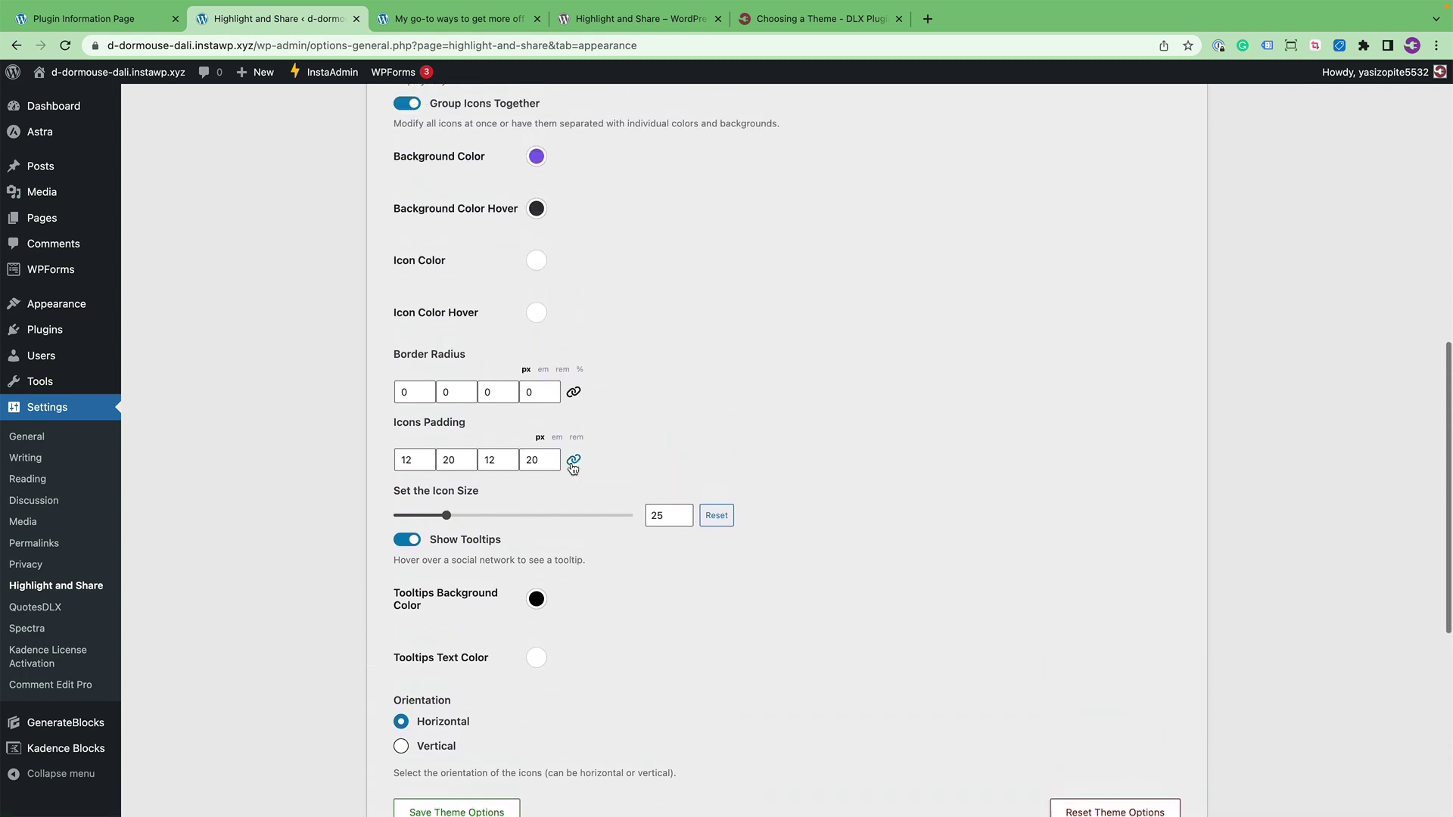
Set the hover background colour to a deeper purple
{"action": "left_click", "coordinate": [536, 211]}
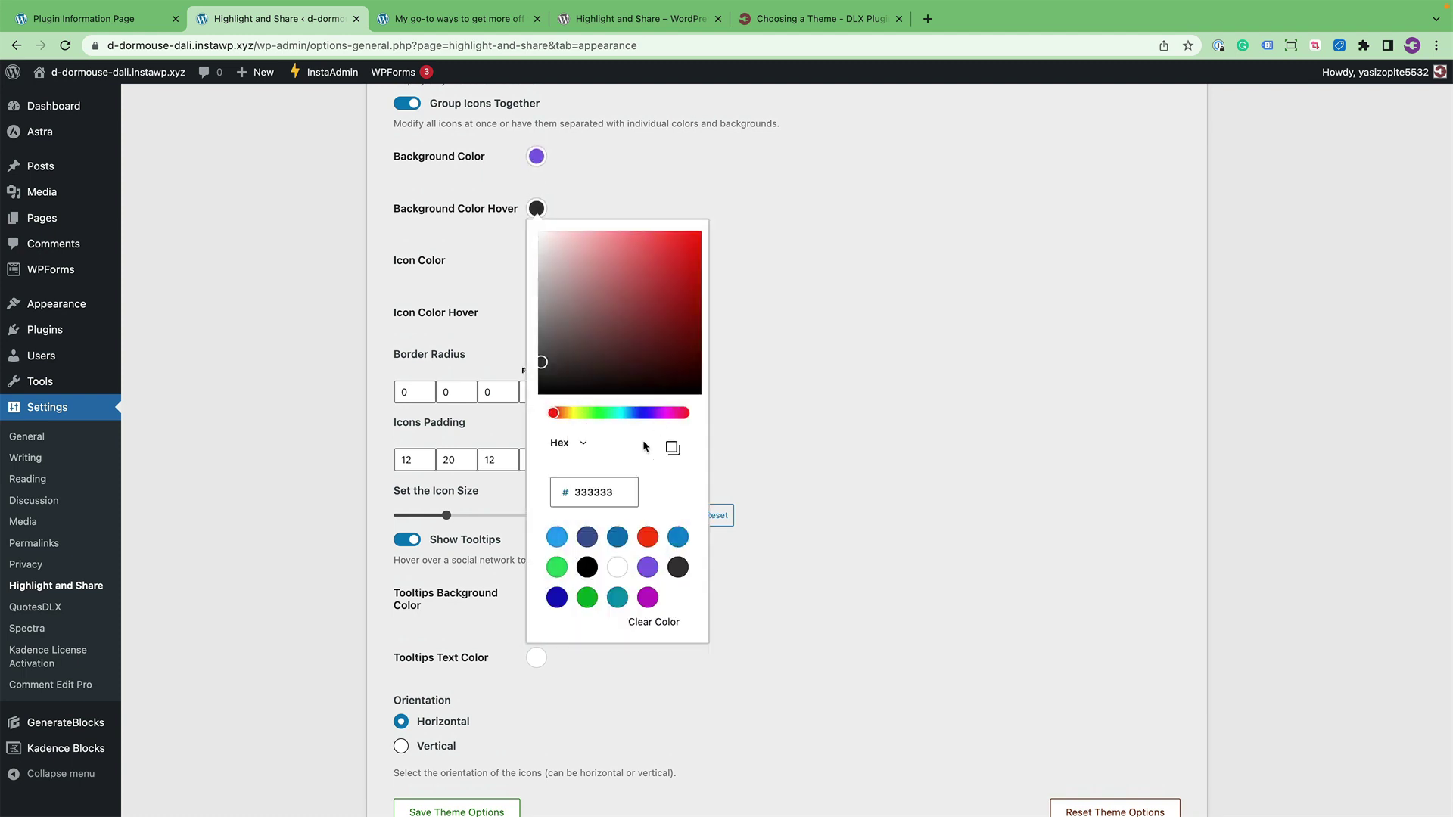
{"action": "left_click", "coordinate": [648, 567]}
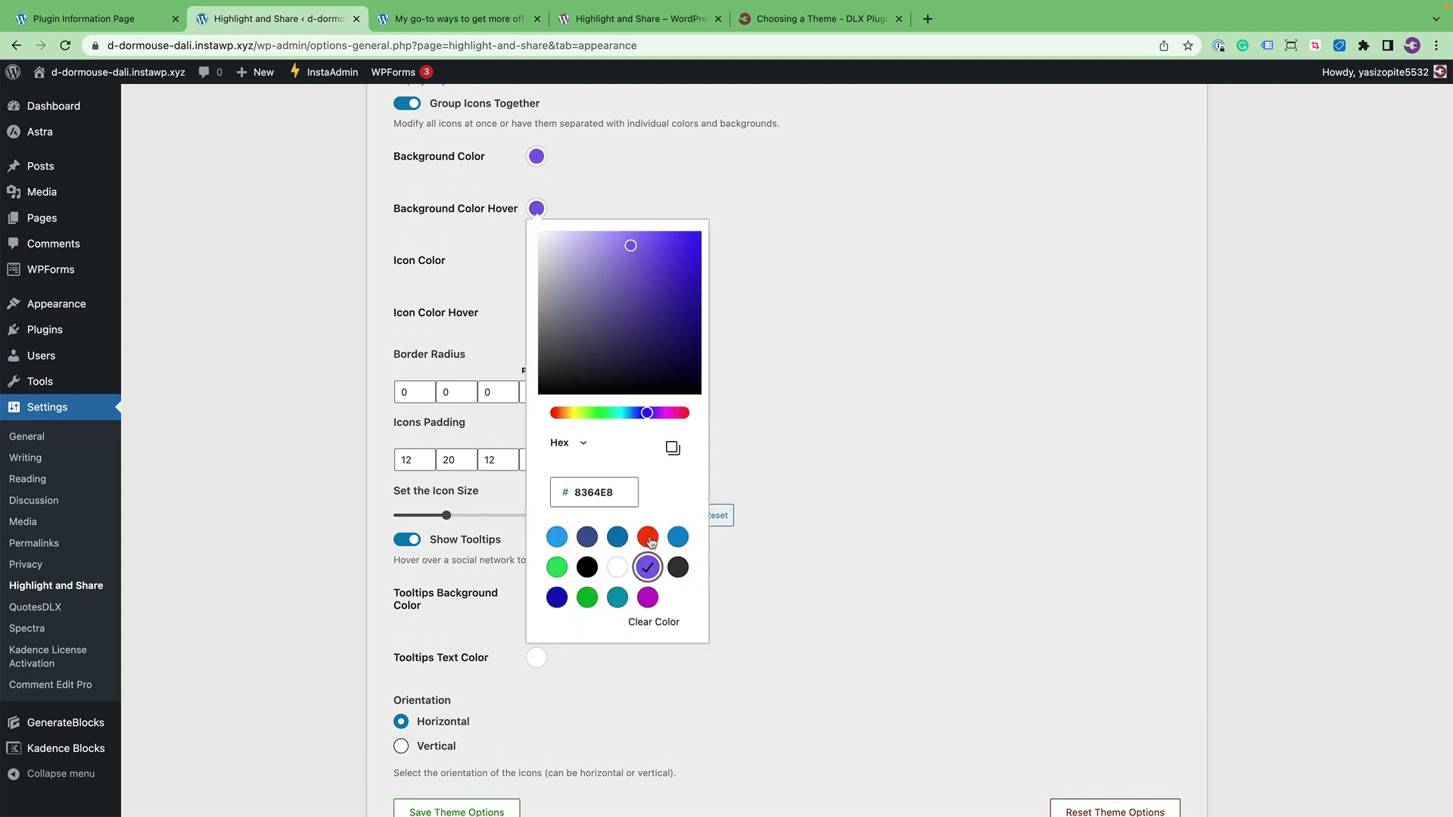
{"action": "left_click", "coordinate": [649, 248]}
{"action": "left_click", "coordinate": [758, 300]}
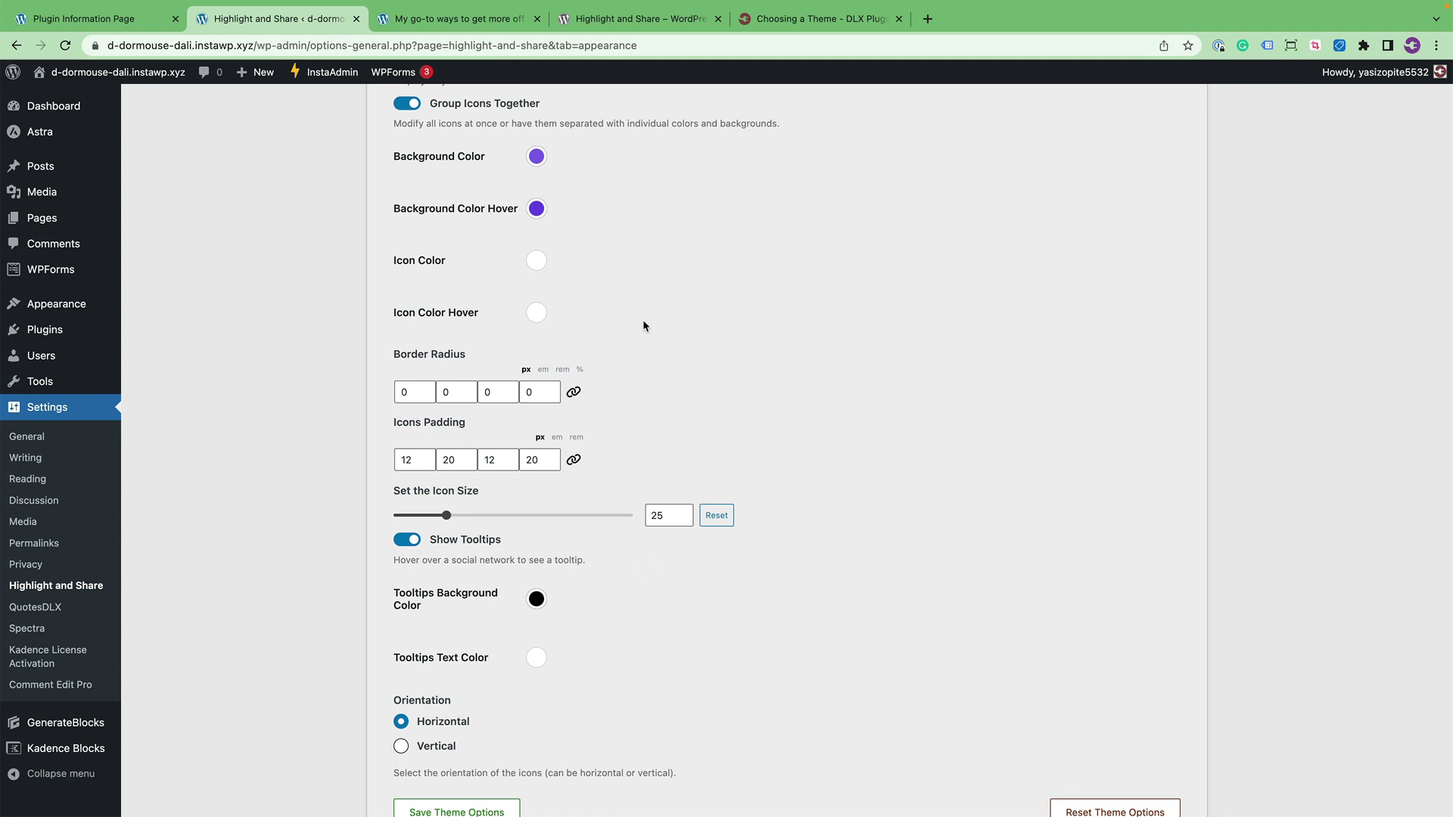
{"action": "scroll", "coordinate": [587, 313], "scroll_direction": "down", "scroll_amount": 5}
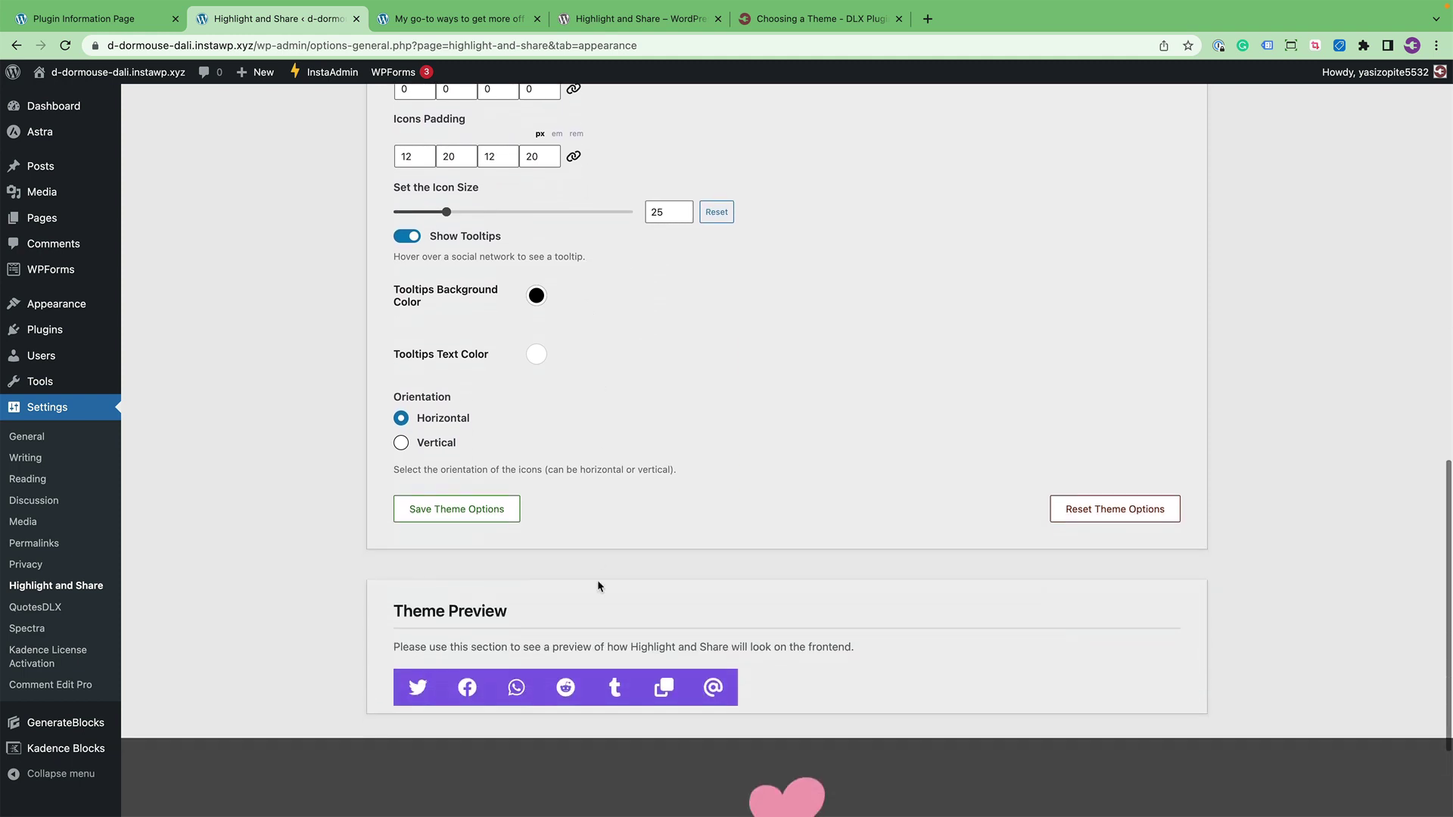
{"action": "left_click", "coordinate": [565, 687]}
{"action": "scroll", "coordinate": [619, 395], "scroll_direction": "up", "scroll_amount": 1}
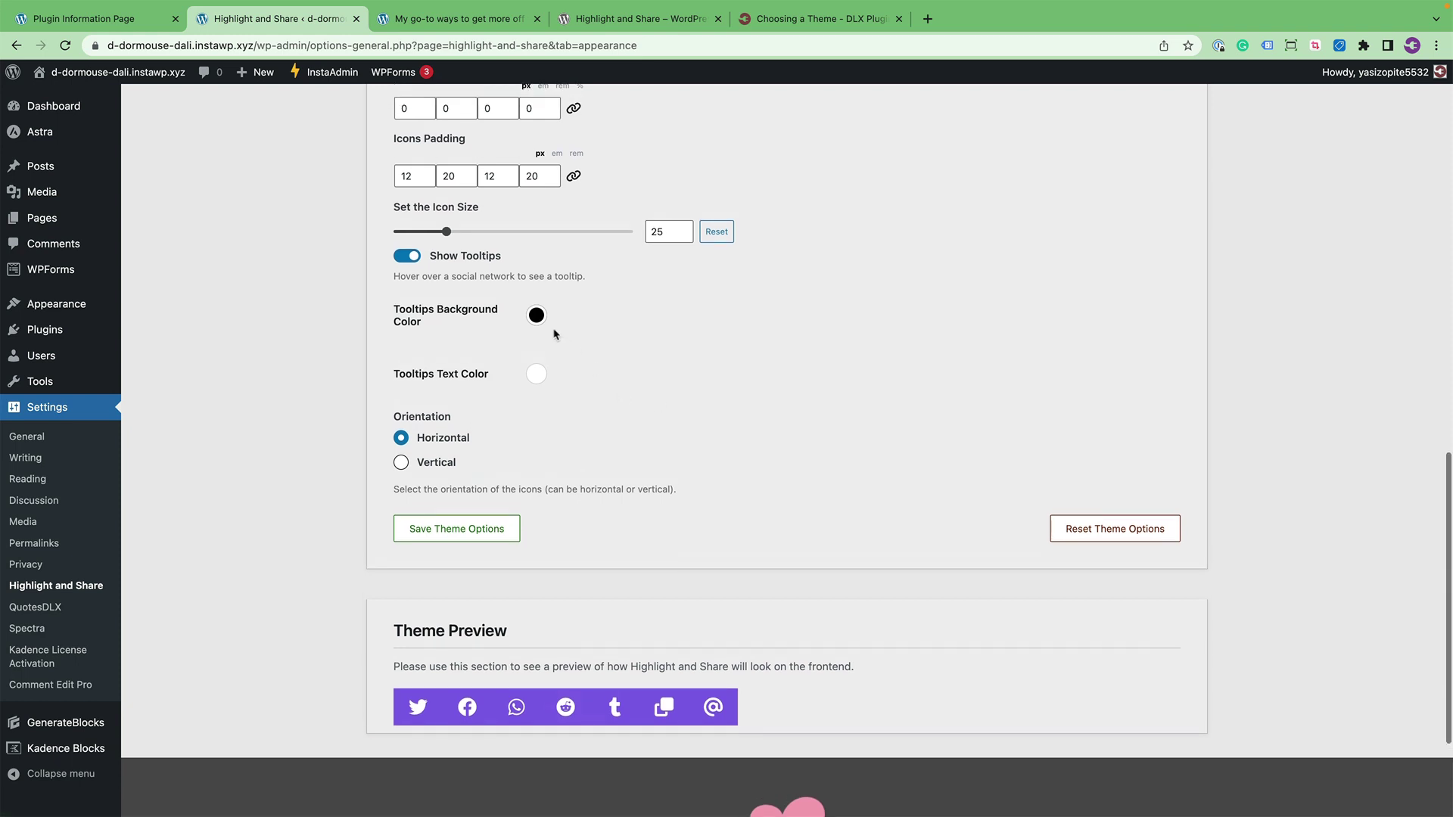
Set the tooltips background colour to the purple preset
{"action": "left_click", "coordinate": [537, 316]}
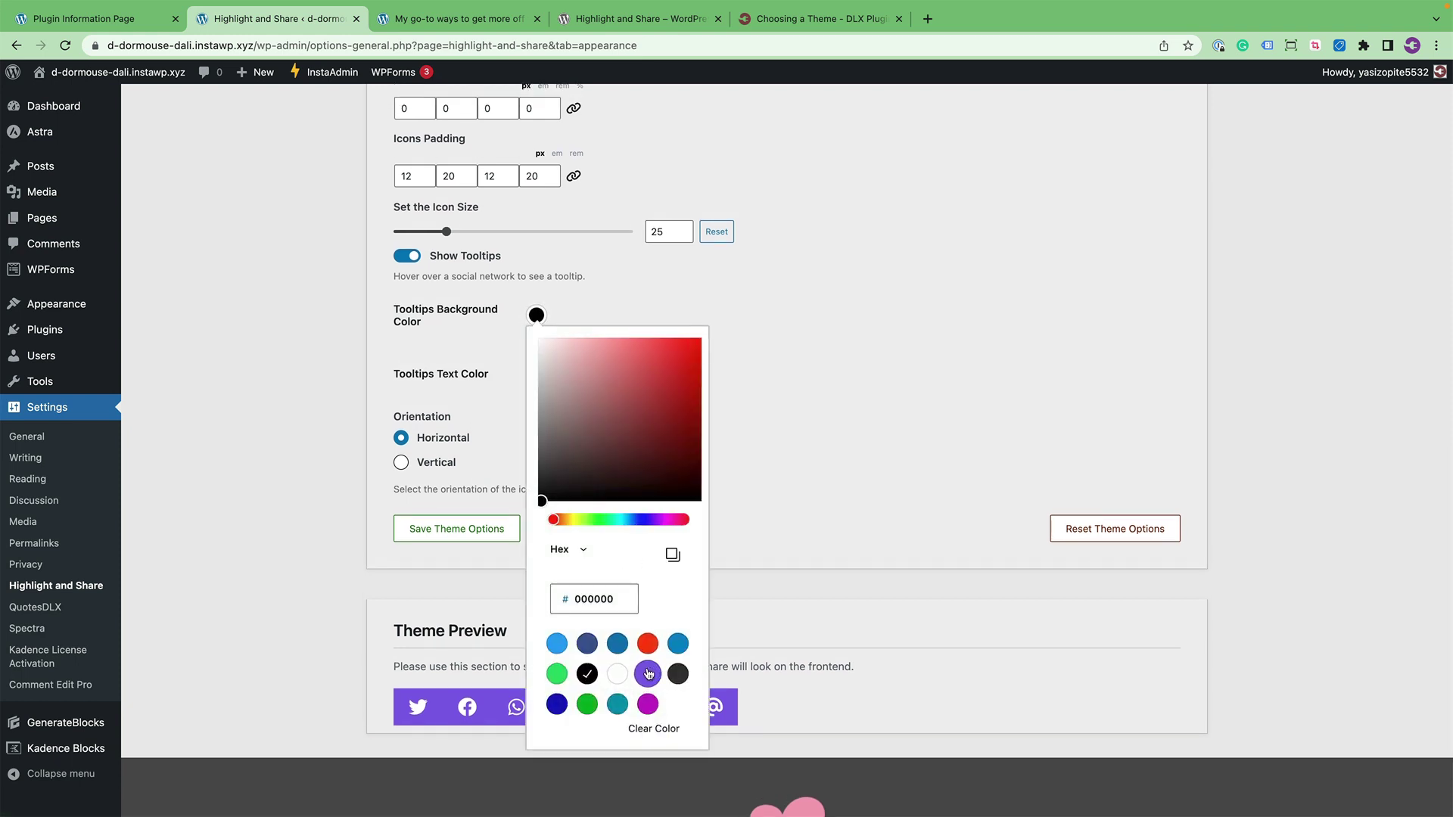
{"action": "left_click", "coordinate": [648, 674]}
{"action": "left_click", "coordinate": [753, 625]}
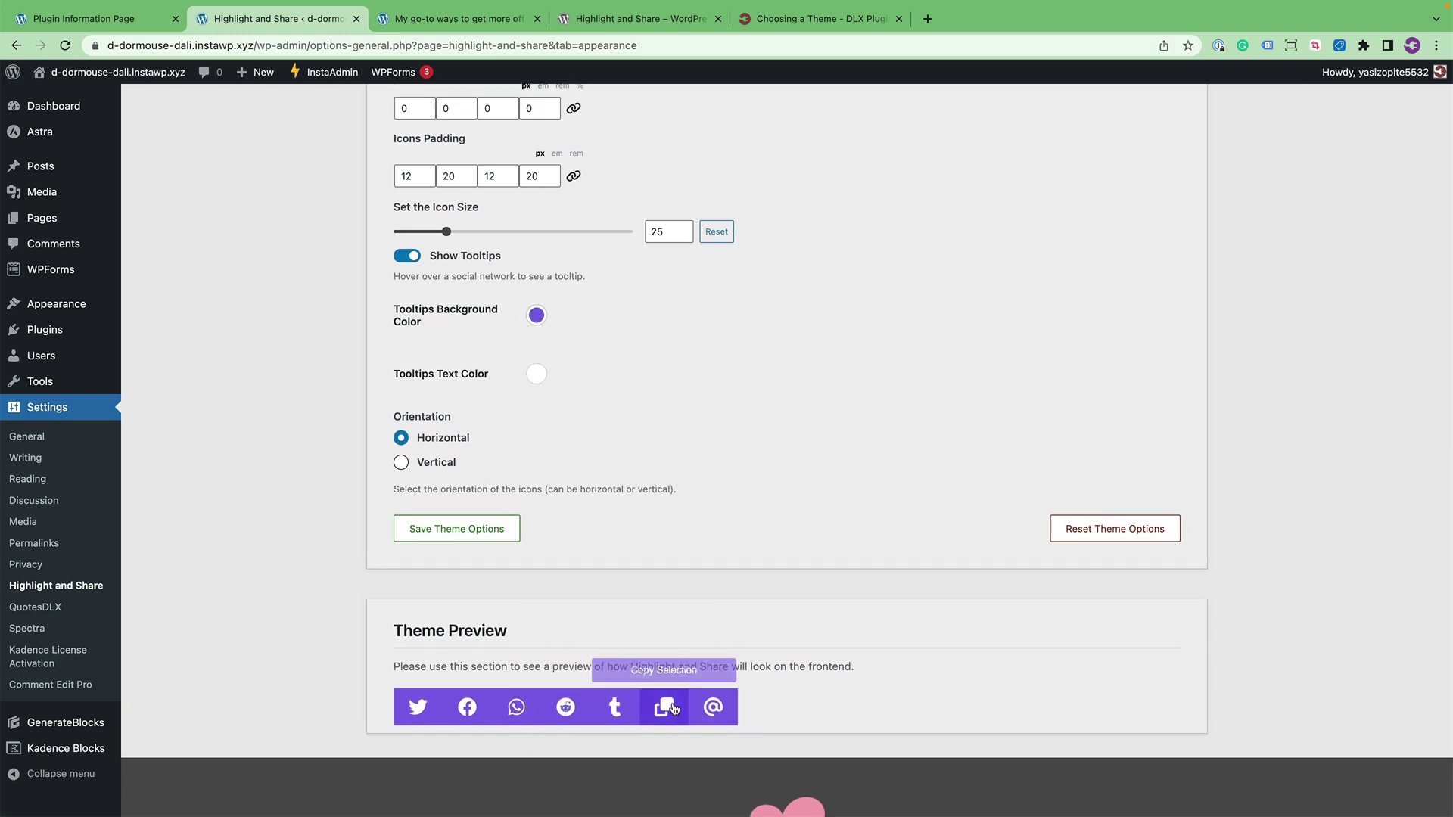
{"action": "scroll", "coordinate": [672, 457], "scroll_direction": "up", "scroll_amount": 3}
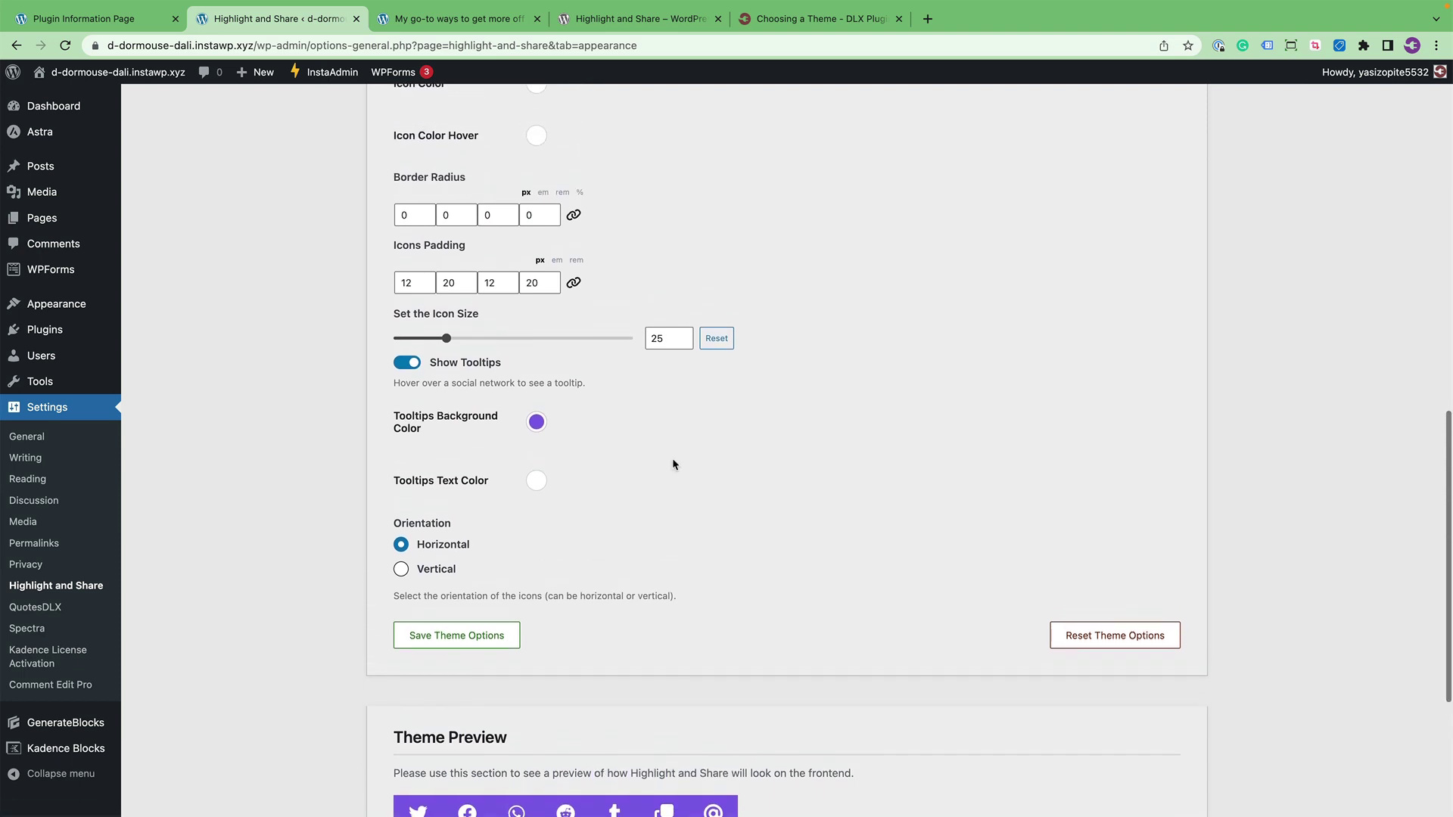
Link the four border-radius corners so they share one 25 px value
{"action": "scroll", "coordinate": [674, 464], "scroll_direction": "down", "scroll_amount": 3}
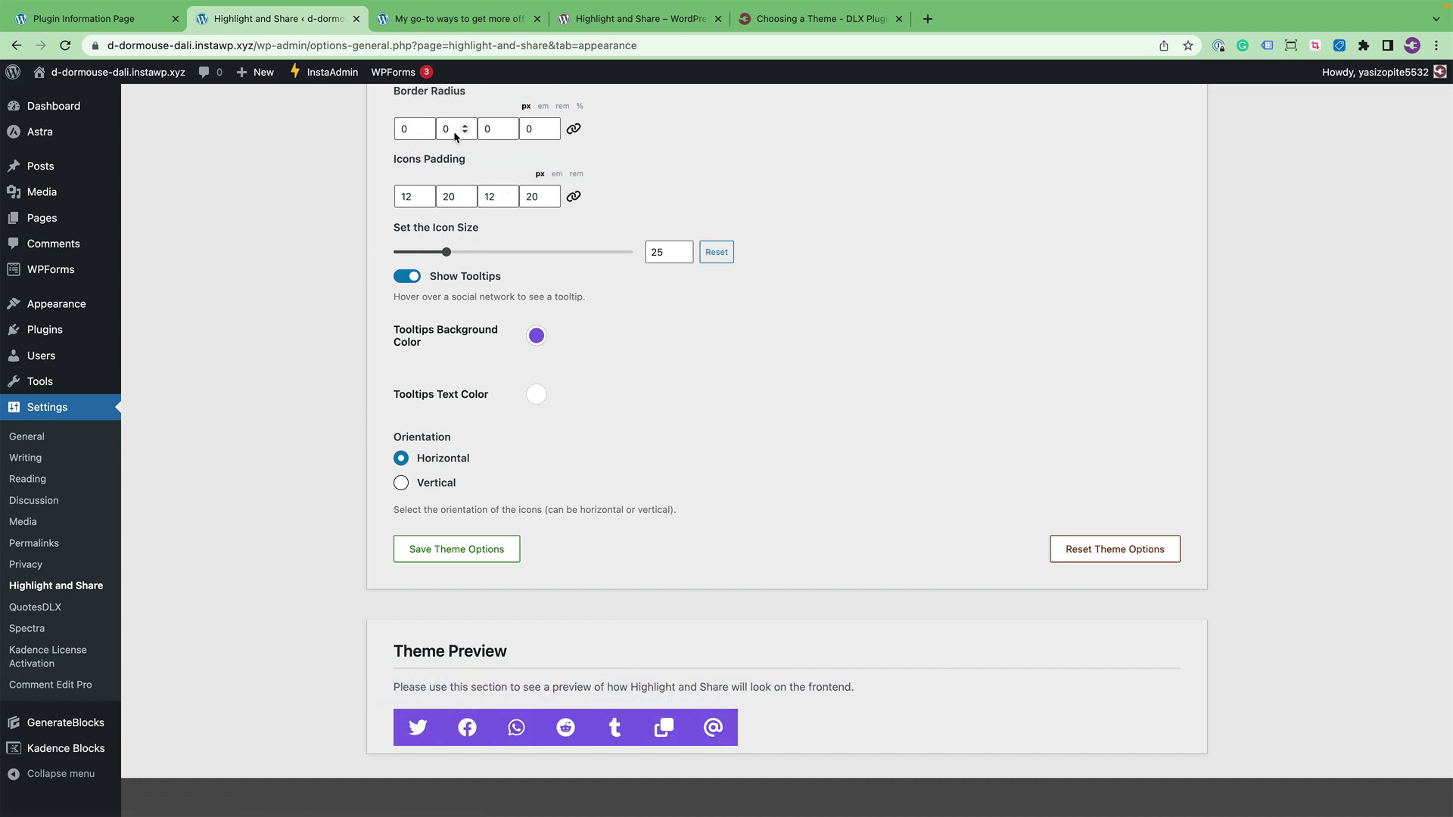
{"action": "left_click", "coordinate": [411, 133]}
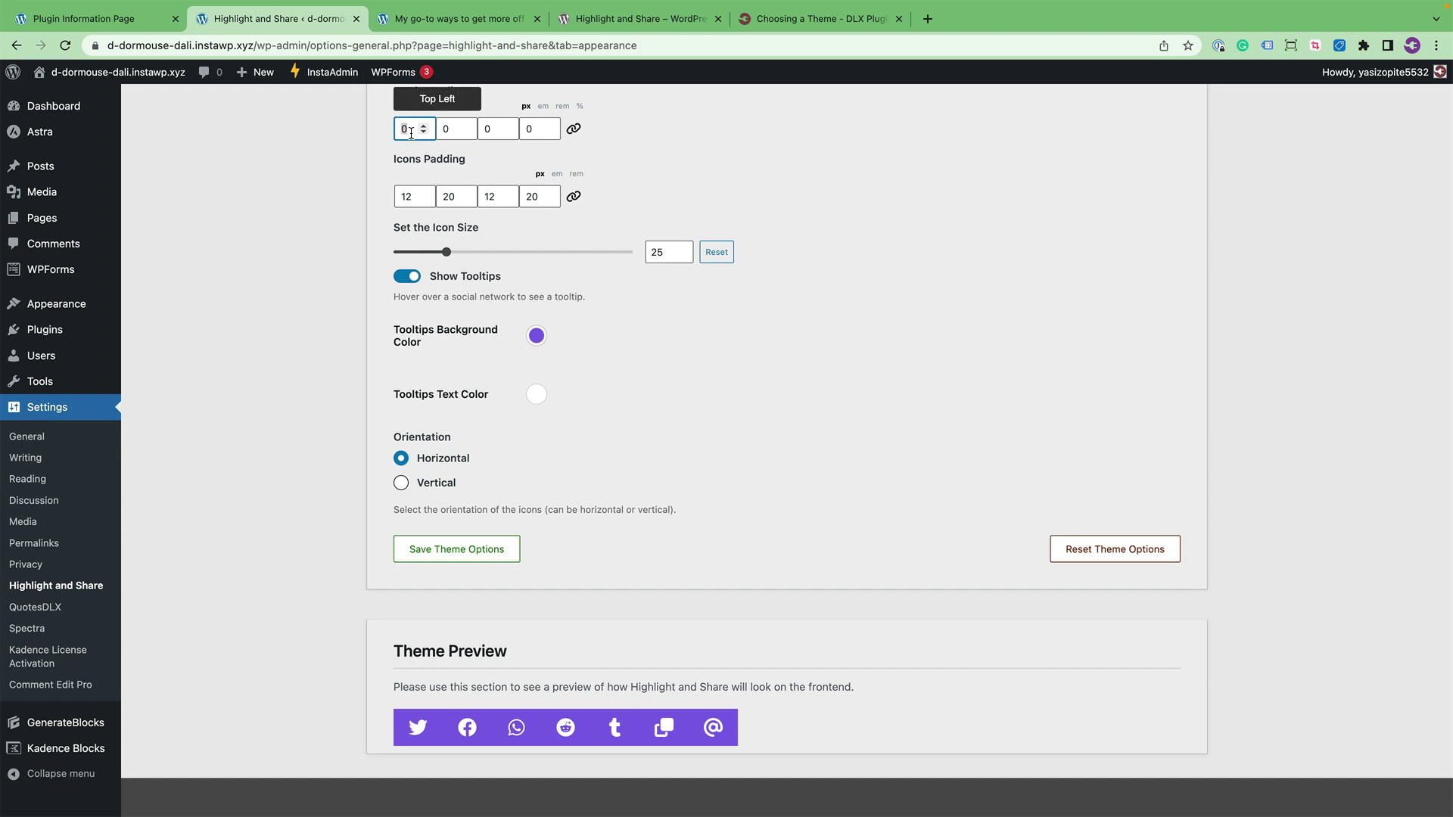
{"action": "left_click", "coordinate": [573, 130]}
{"action": "left_click", "coordinate": [405, 129]}
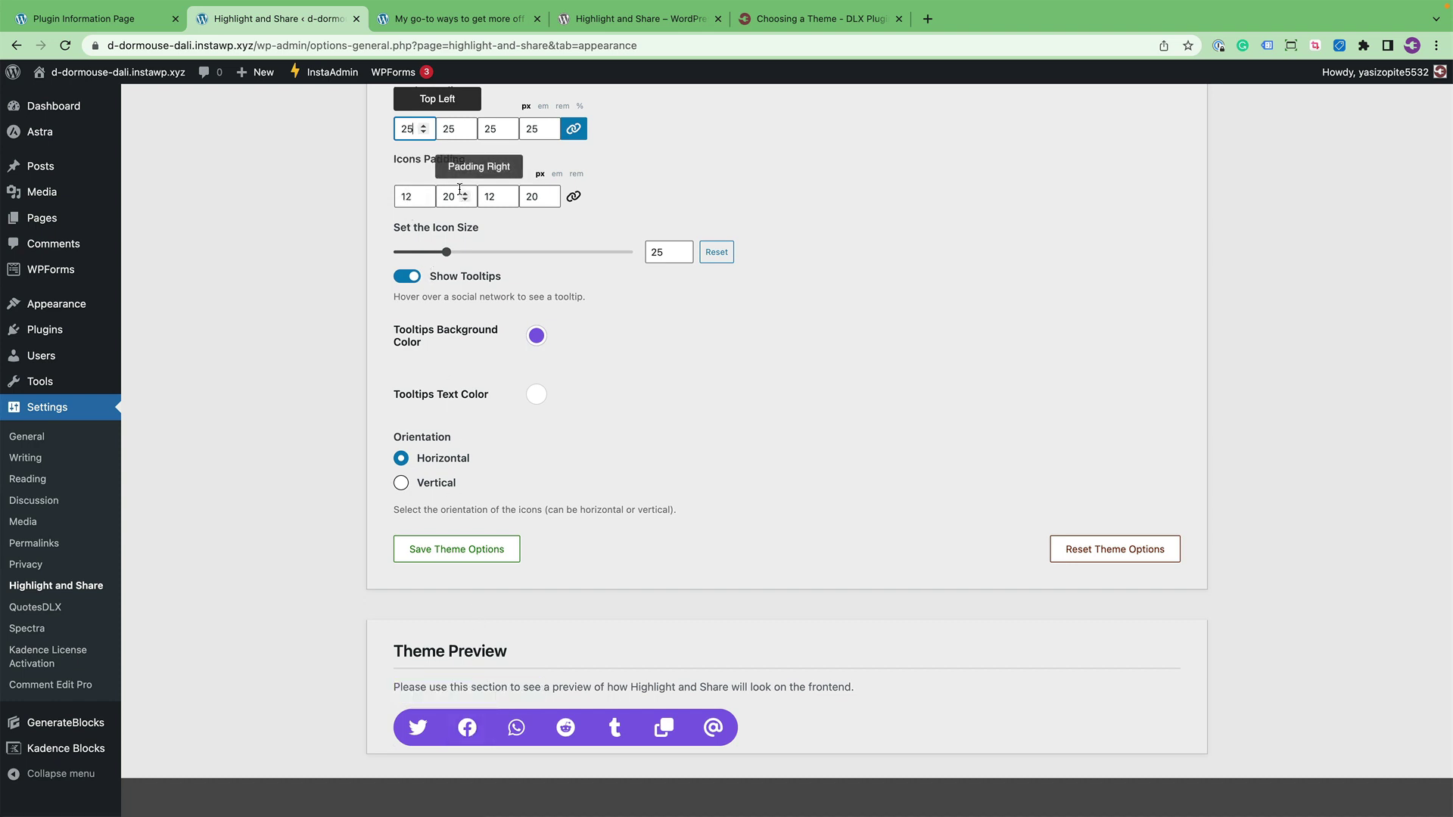
Set the icon padding to 15, 25, 15, 25 px
{"action": "double_click", "coordinate": [395, 194]}
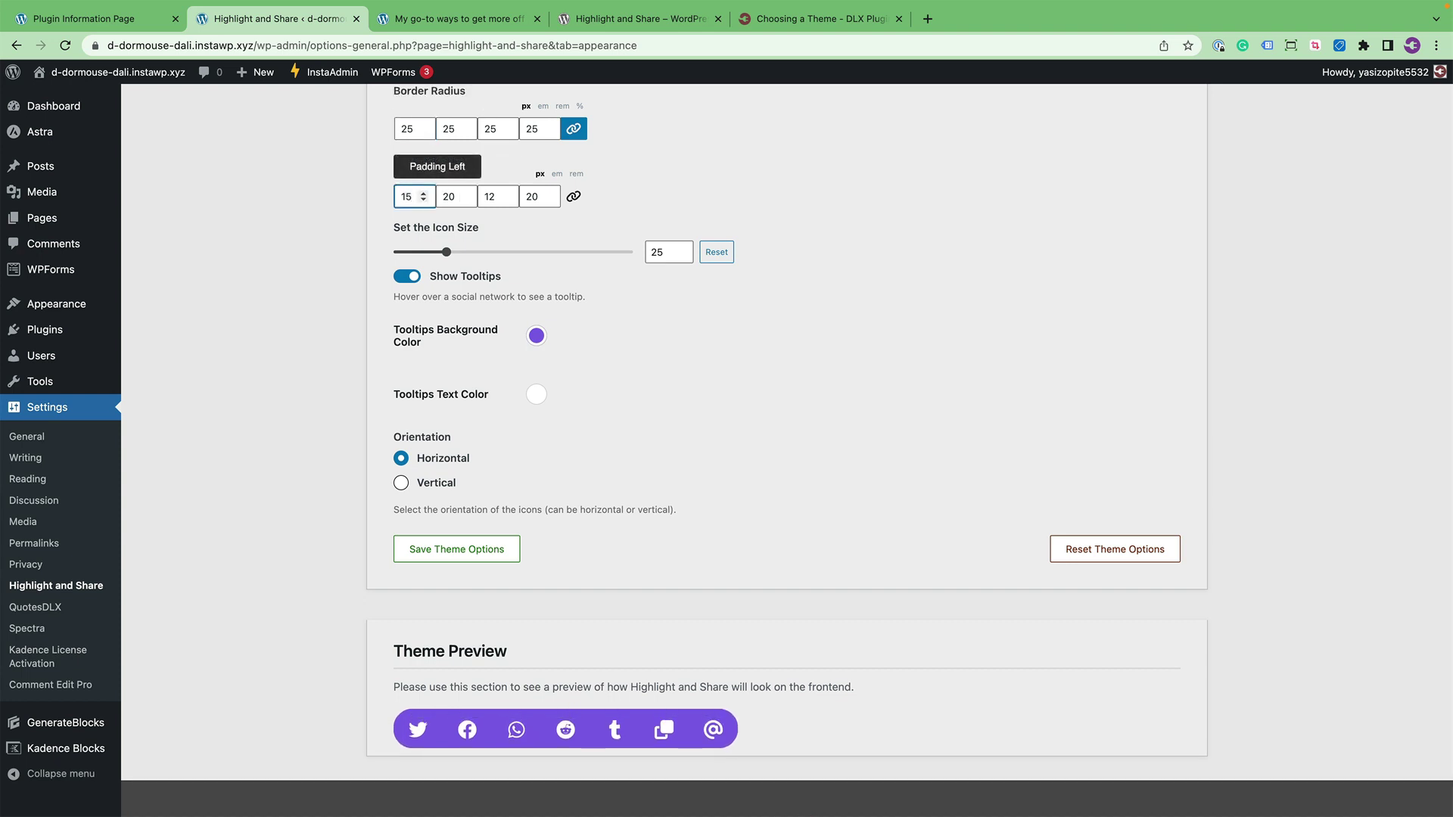
{"action": "type", "text": "15"}
{"action": "key", "text": "Tab"}
{"action": "key", "text": "Tab"}
{"action": "type", "text": "15"}
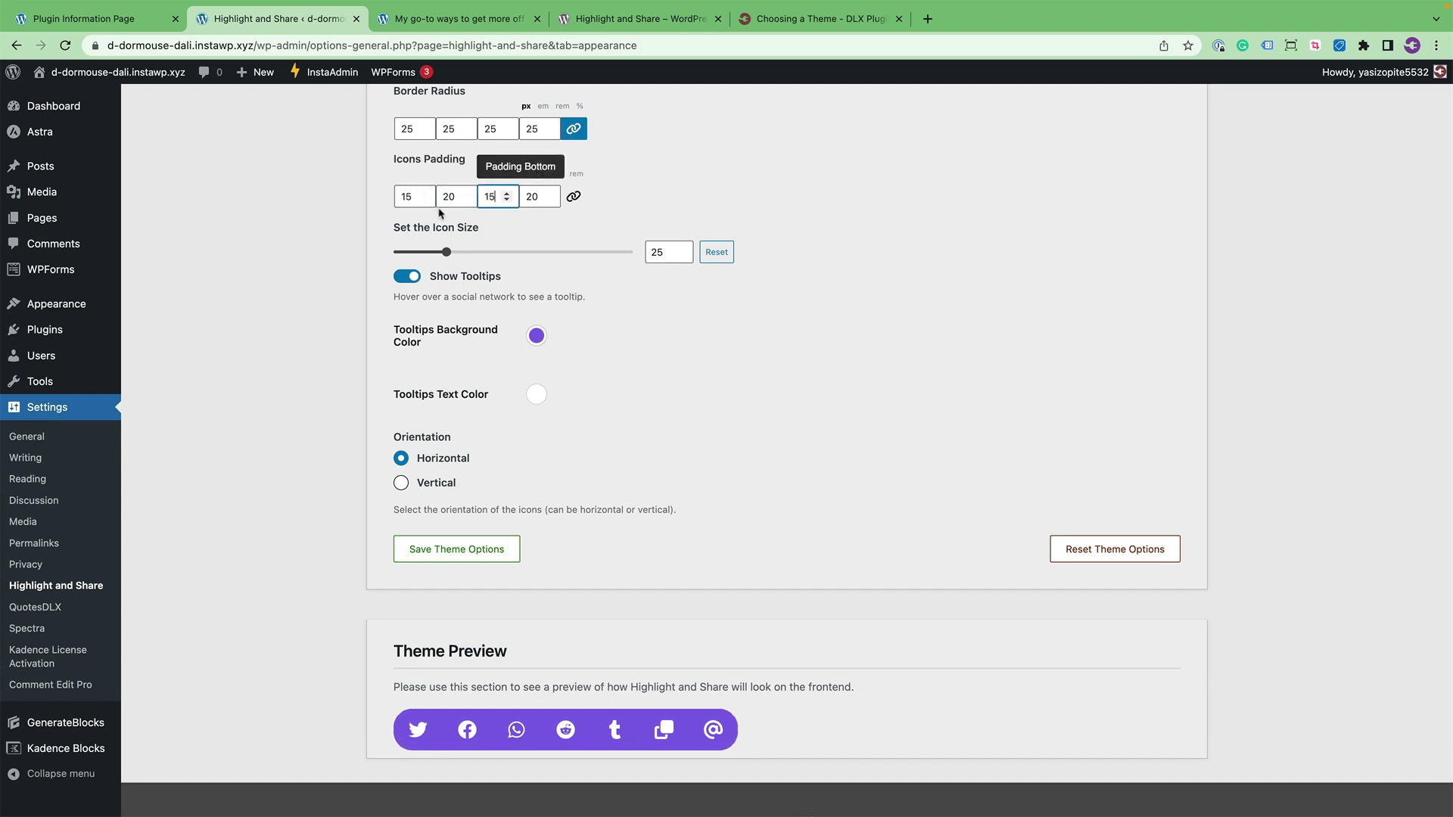
{"action": "double_click", "coordinate": [451, 199]}
{"action": "type", "text": "25"}
{"action": "left_click", "coordinate": [537, 201]}
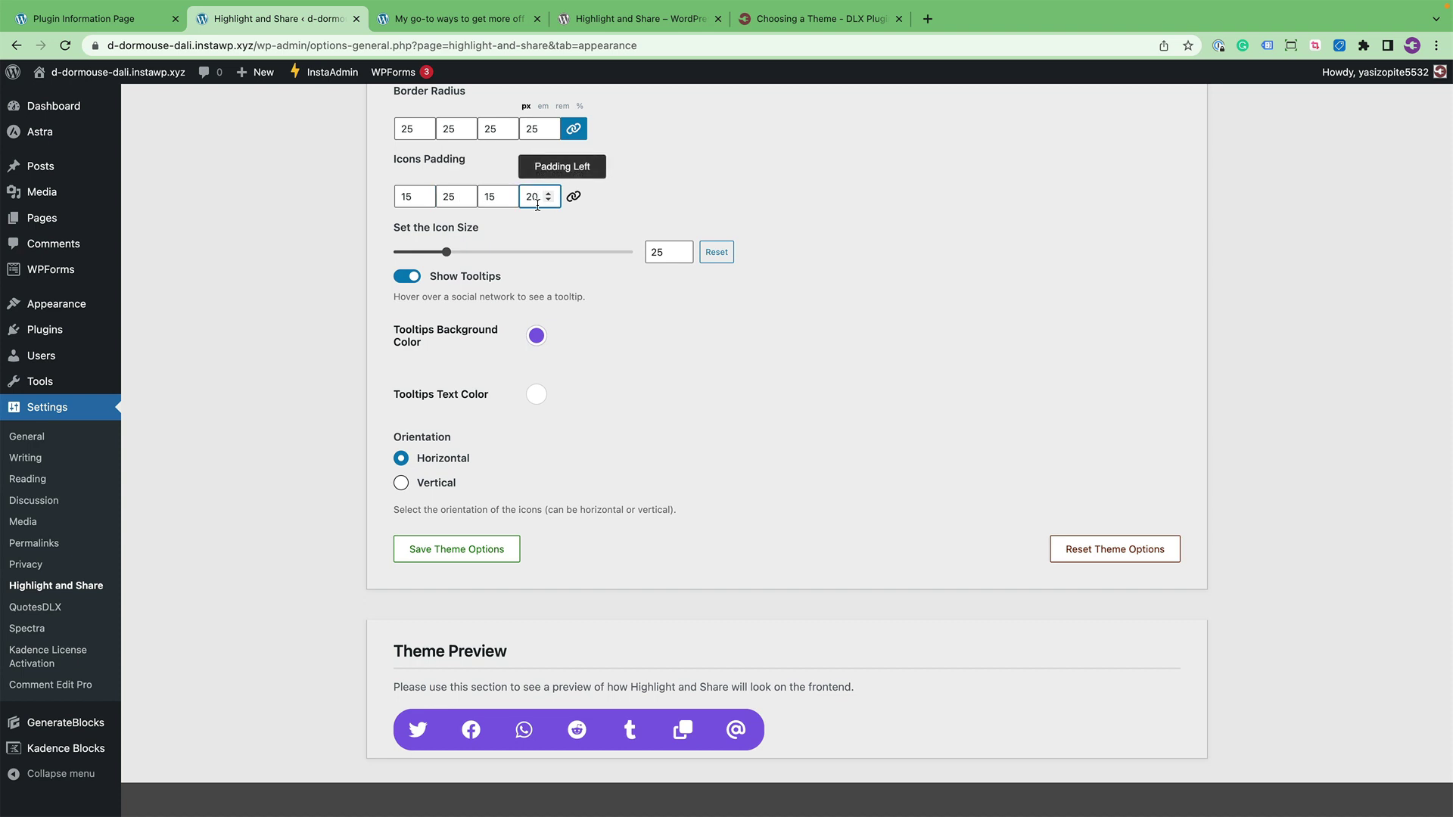
{"action": "key", "text": "BackSpace"}
{"action": "type", "text": "5"}
{"action": "left_click", "coordinate": [597, 368]}
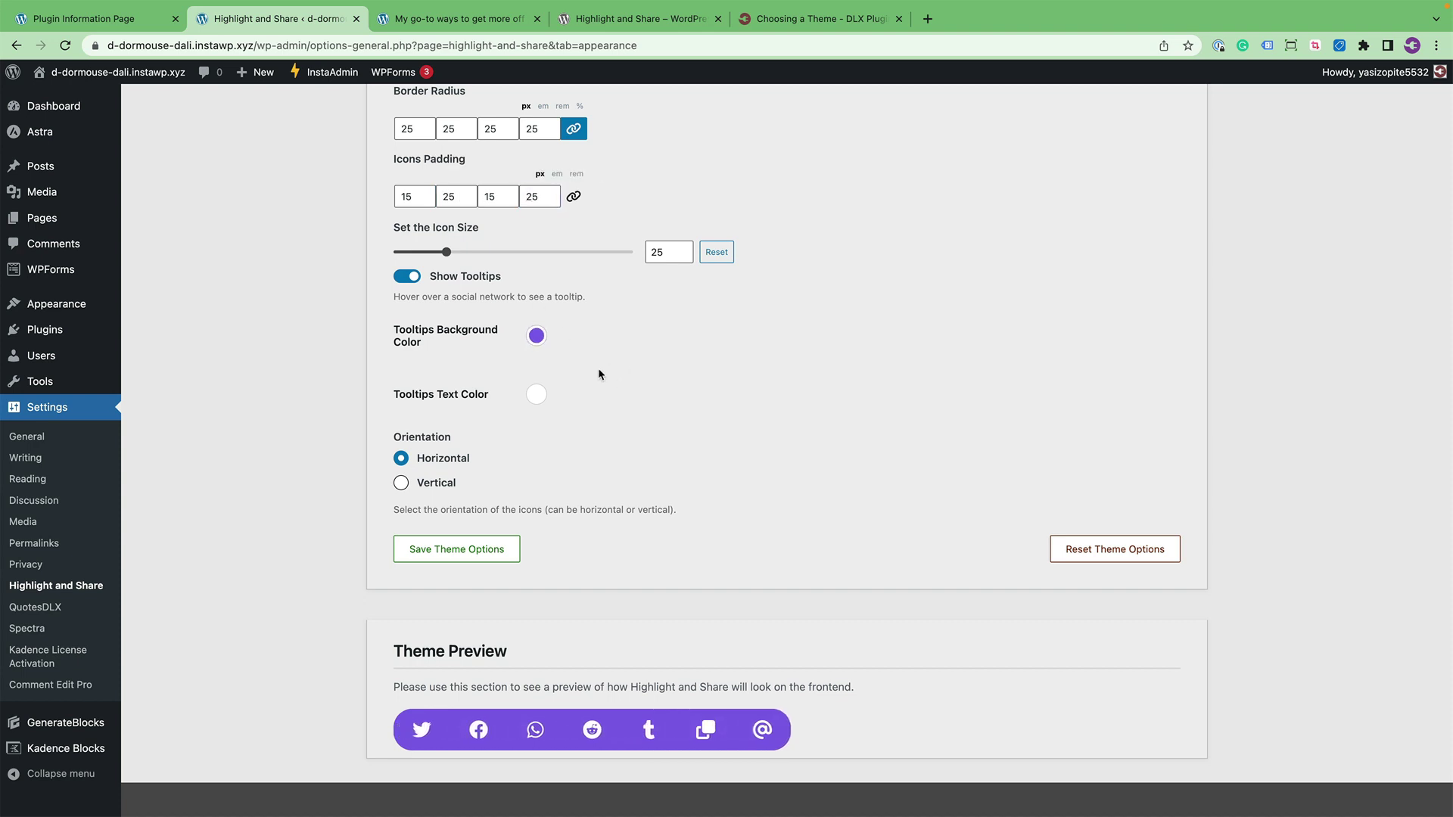
{"action": "scroll", "coordinate": [598, 373], "scroll_direction": "up", "scroll_amount": 2}
Choose Custom in Select a Theme and review its default black-and-white preview
{"action": "scroll", "coordinate": [597, 373], "scroll_direction": "up", "scroll_amount": 5}
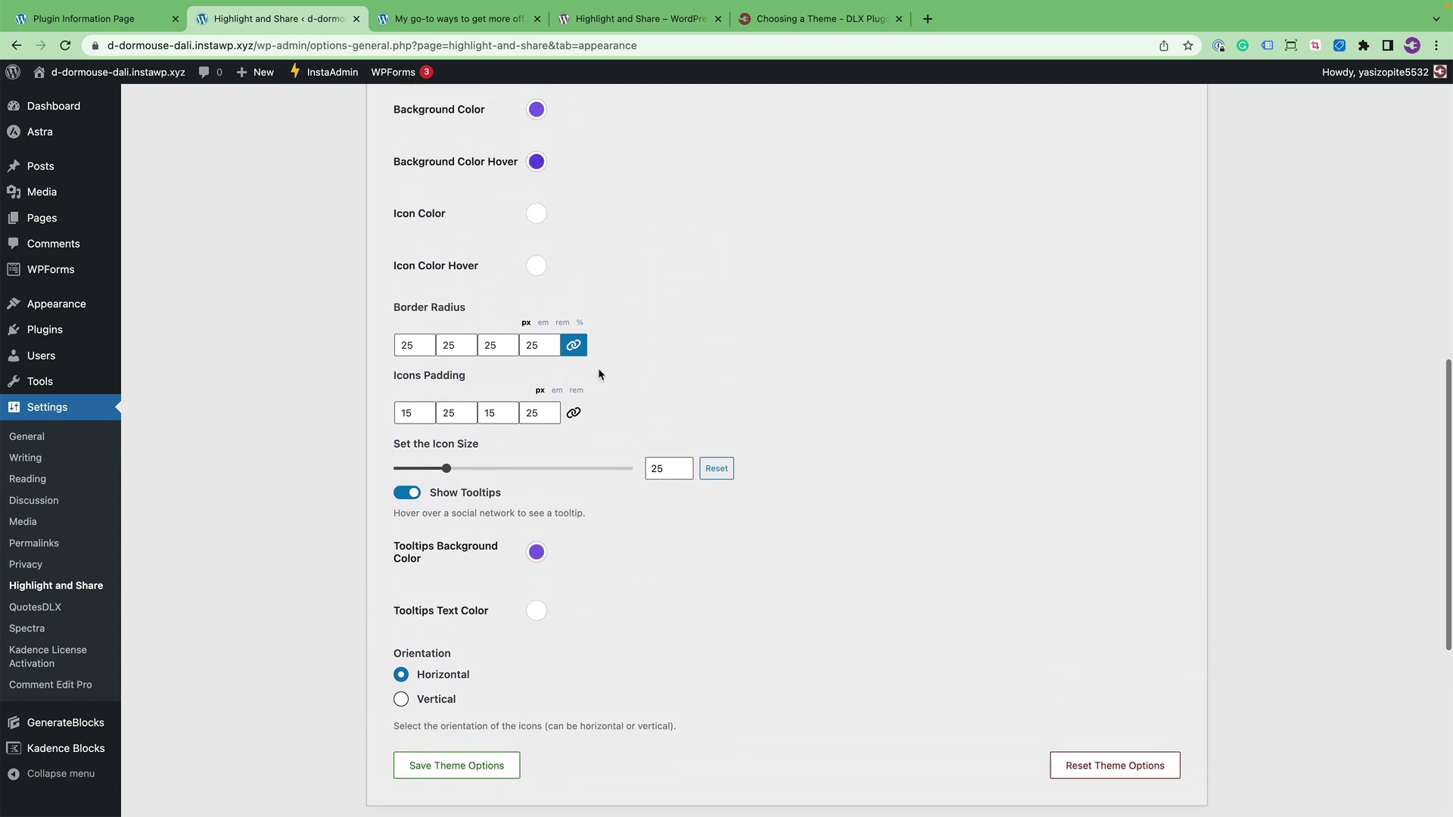
{"action": "scroll", "coordinate": [599, 373], "scroll_direction": "up", "scroll_amount": 1}
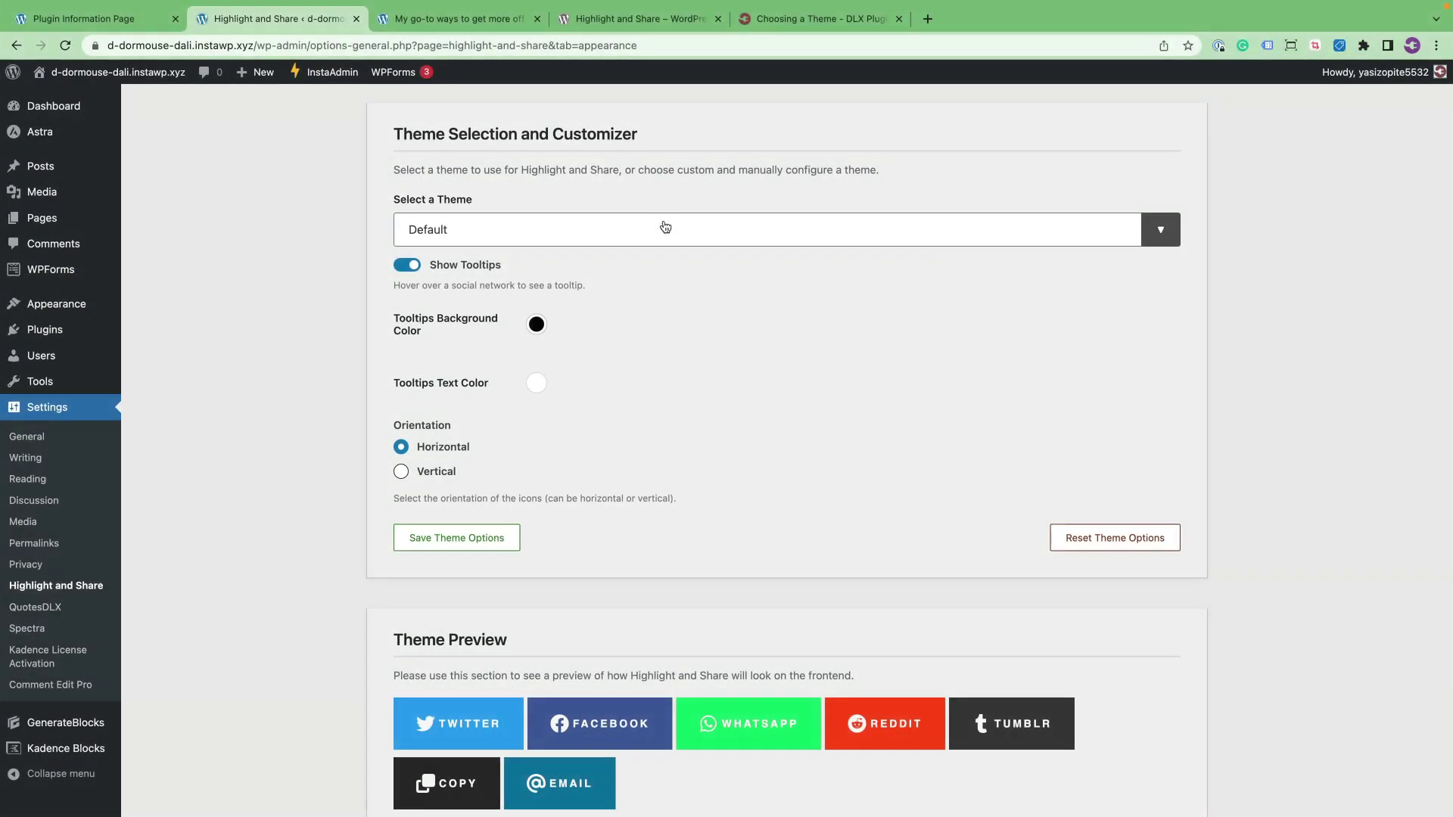
{"action": "left_click", "coordinate": [665, 227]}
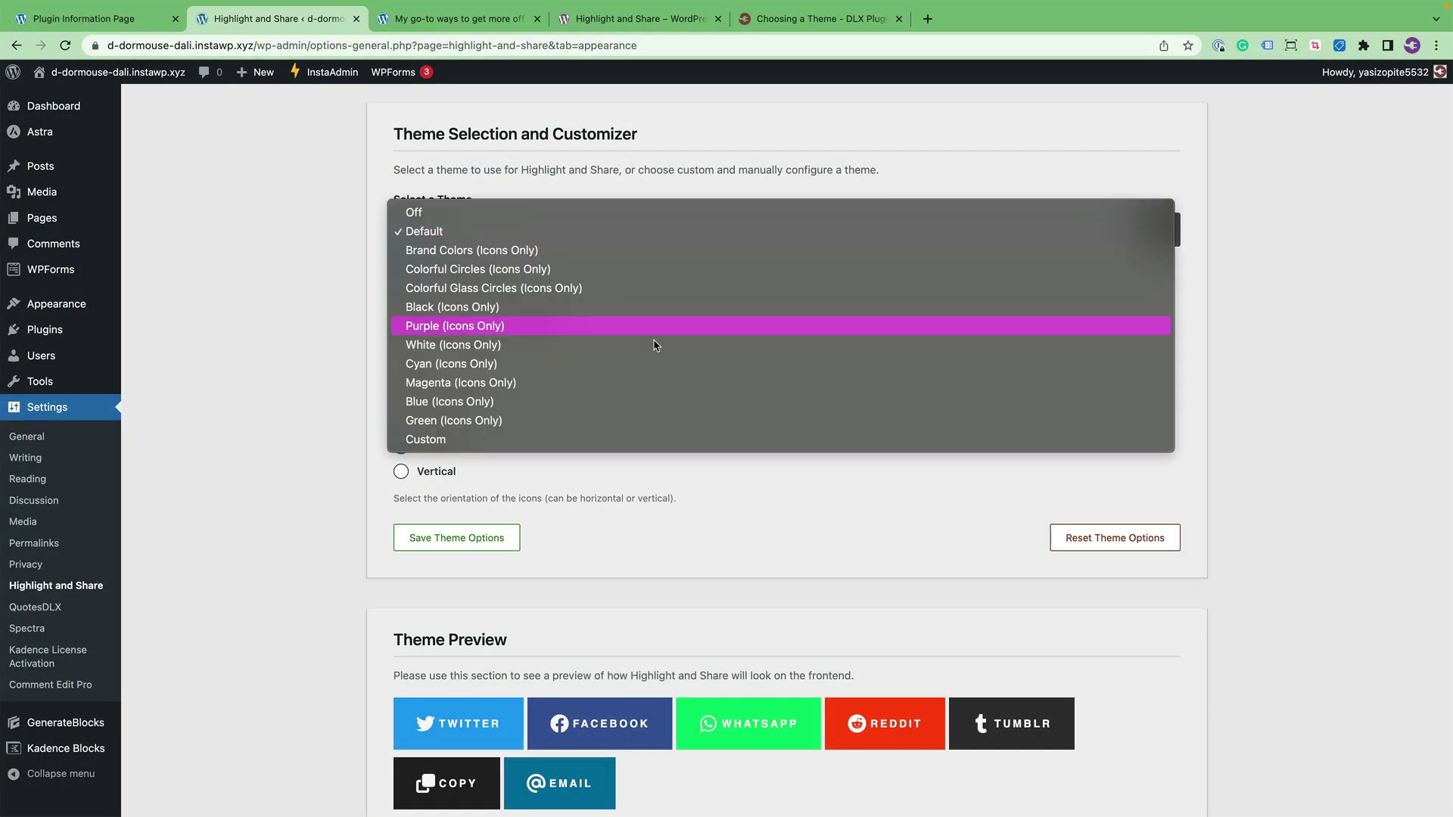
{"action": "left_click", "coordinate": [637, 440]}
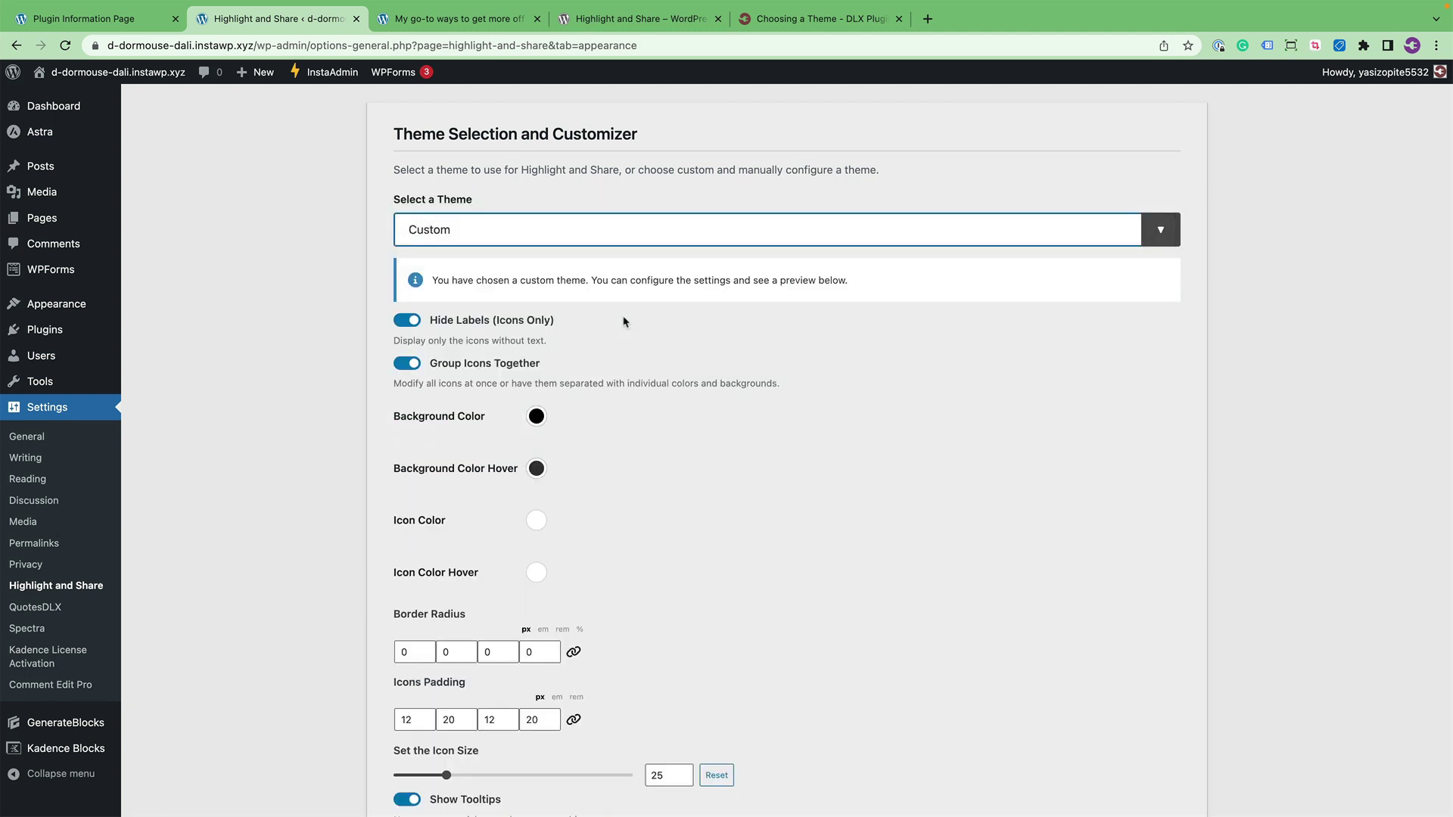
{"action": "scroll", "coordinate": [560, 318], "scroll_direction": "down", "scroll_amount": 2}
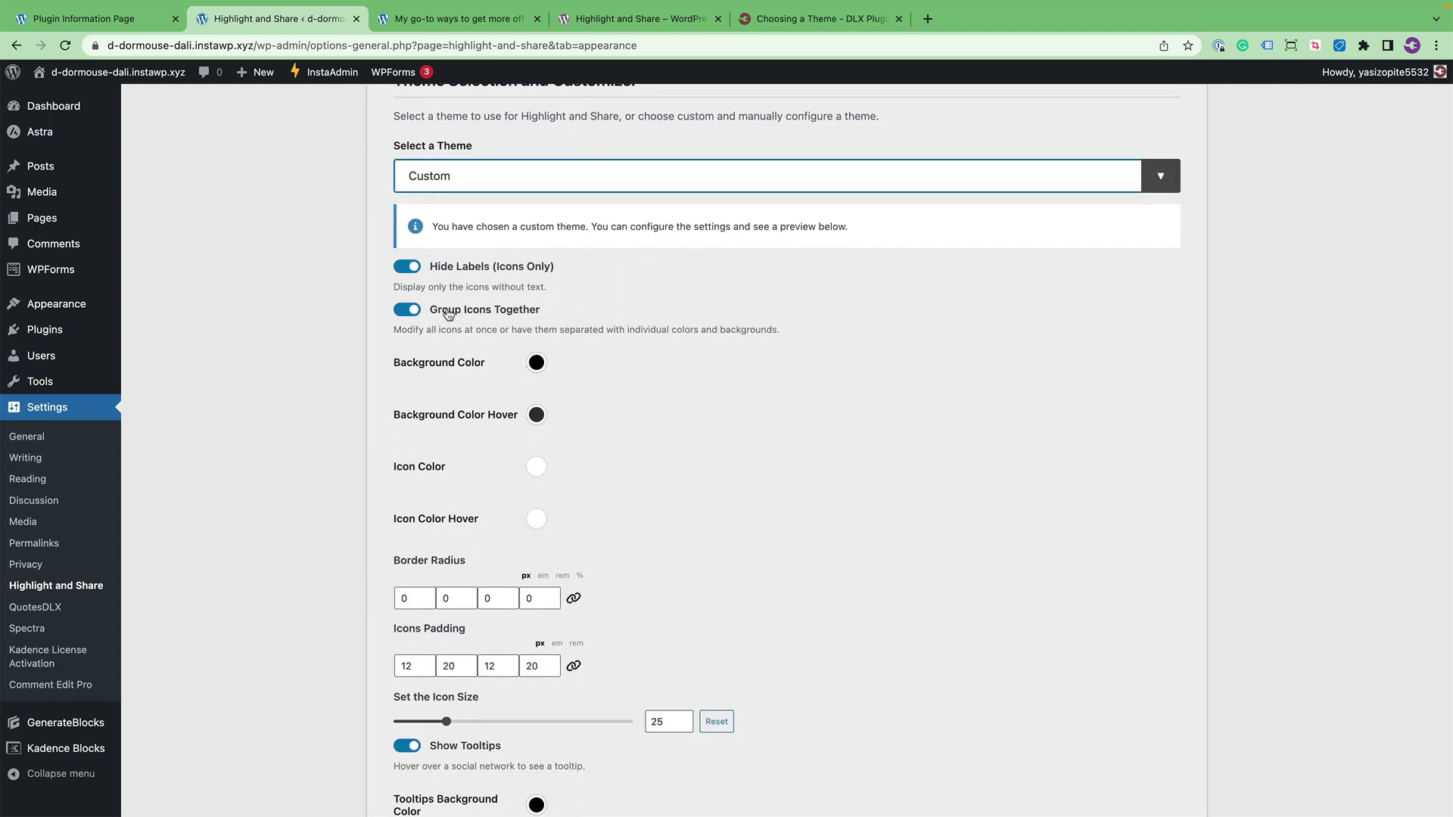
{"action": "scroll", "coordinate": [489, 379], "scroll_direction": "down", "scroll_amount": 10}
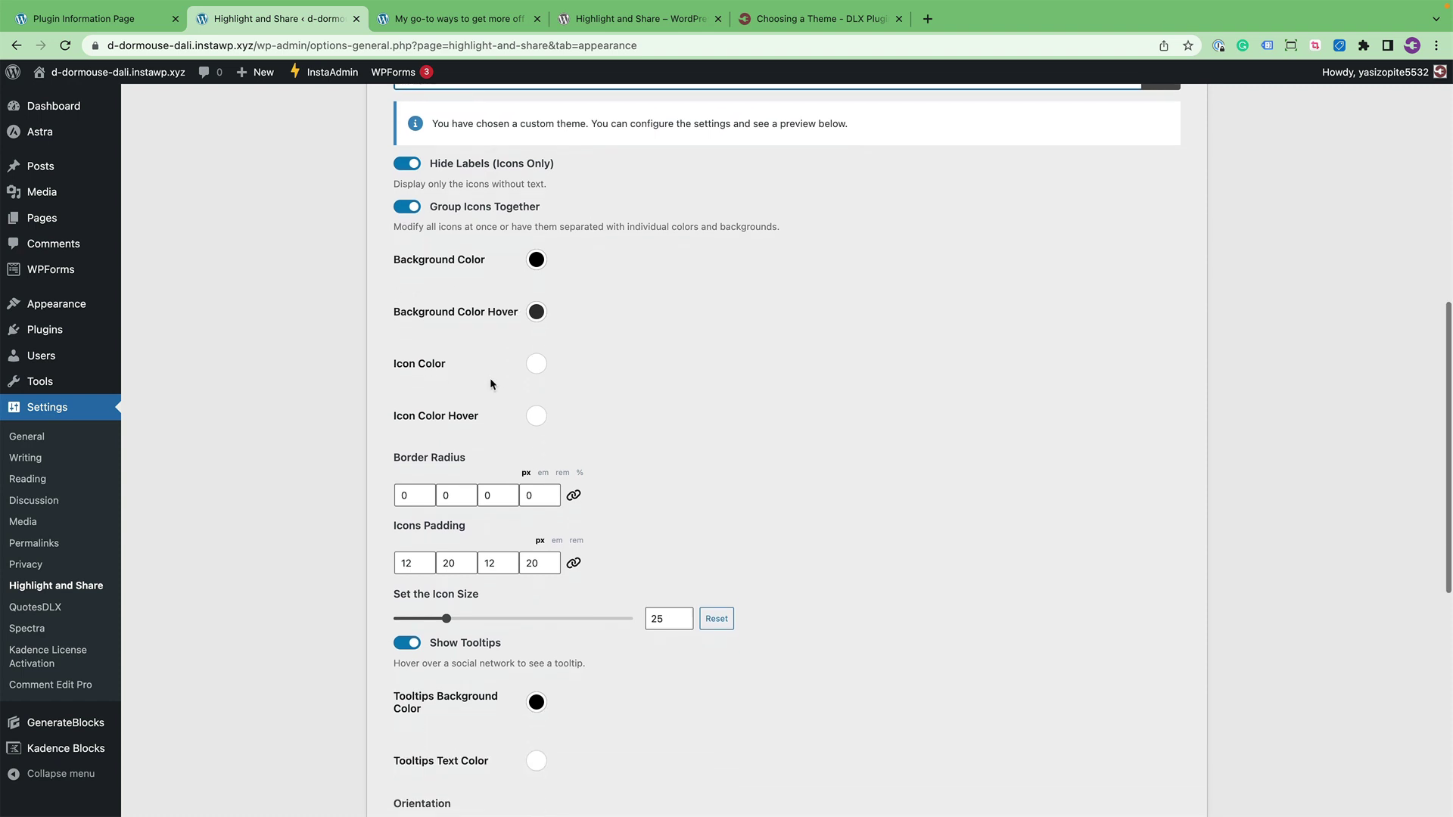
{"action": "scroll", "coordinate": [491, 378], "scroll_direction": "down", "scroll_amount": 1}
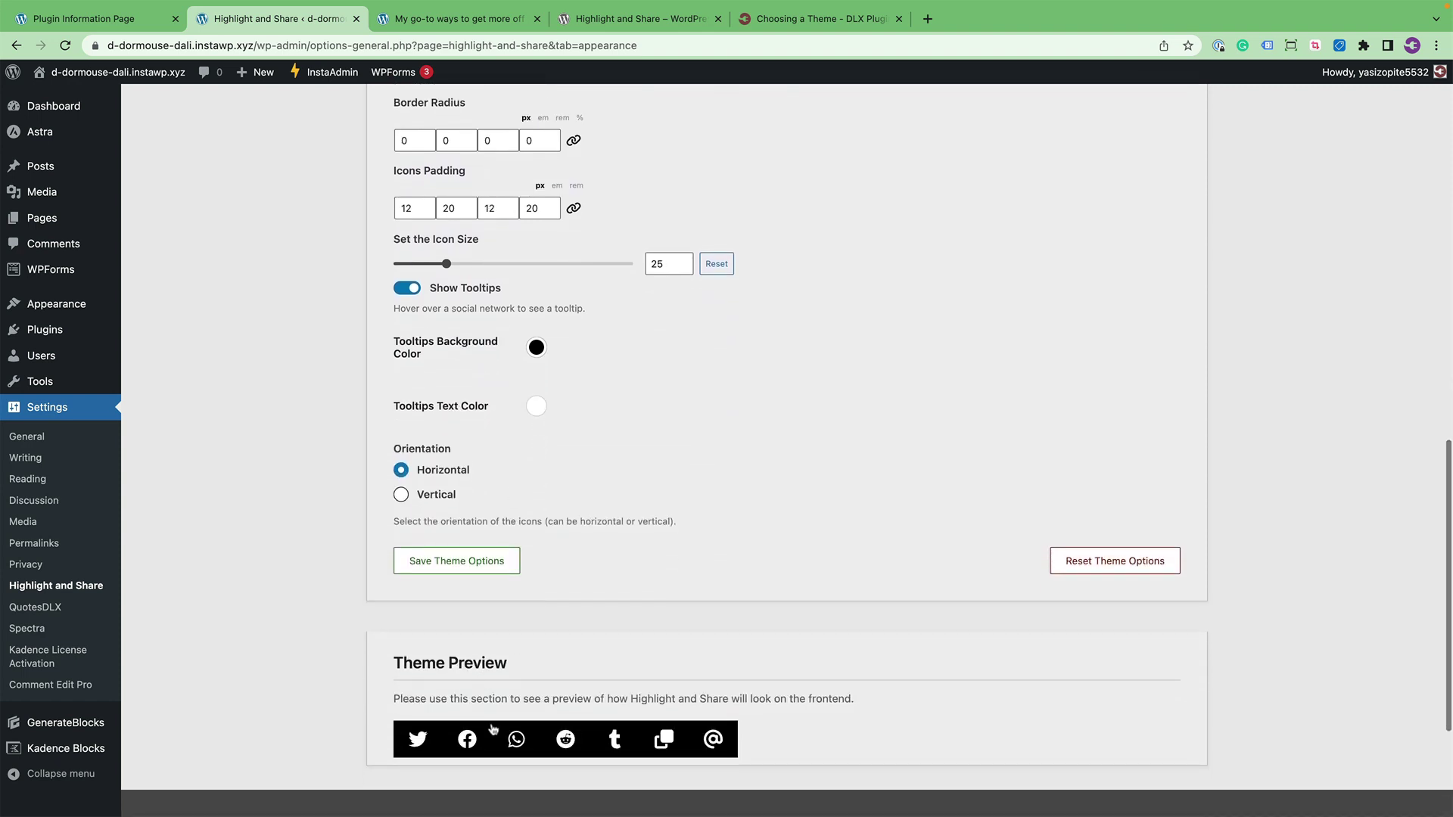
{"action": "scroll", "coordinate": [463, 494], "scroll_direction": "up", "scroll_amount": 9}
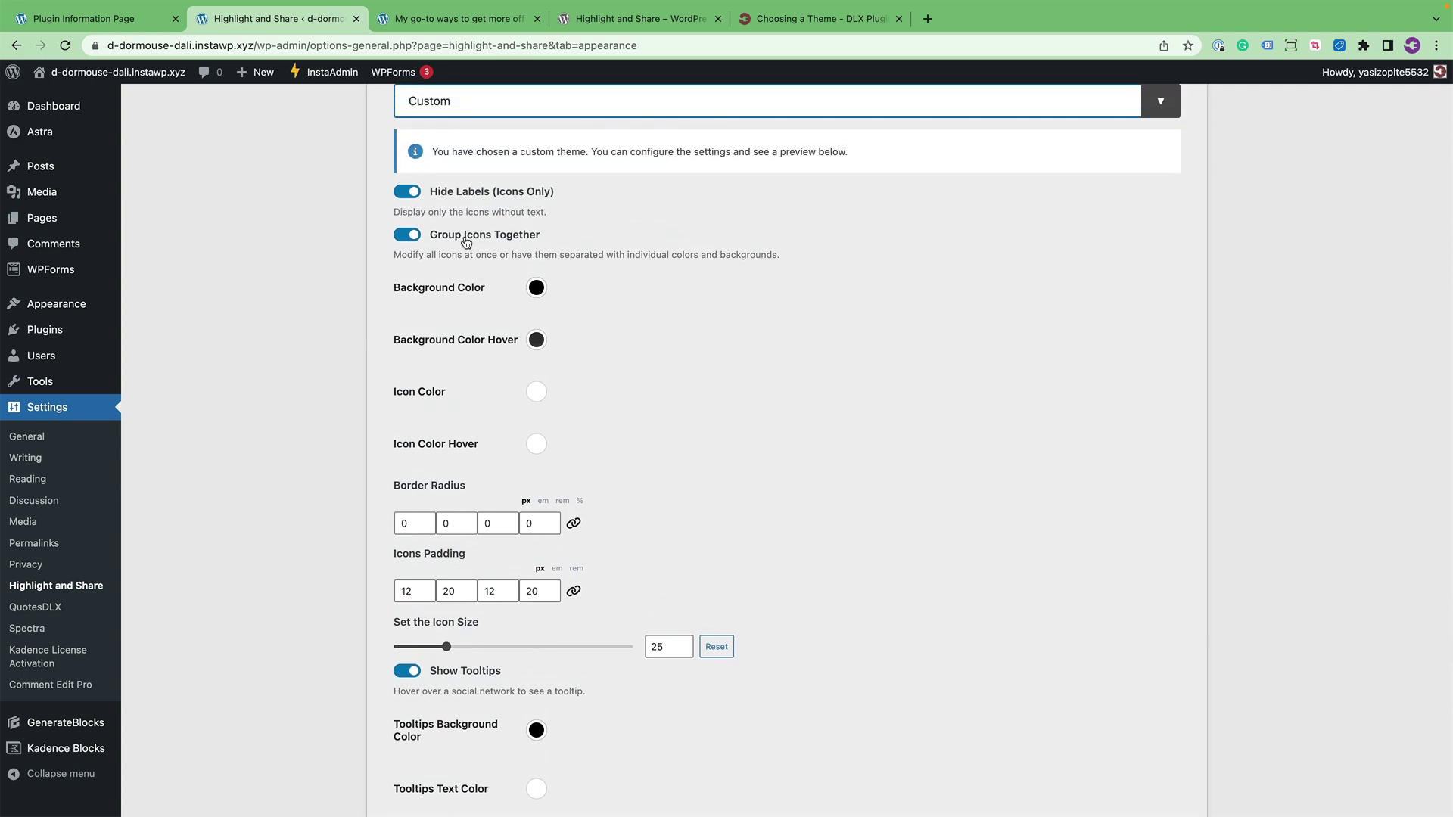
{"action": "left_click", "coordinate": [464, 236]}
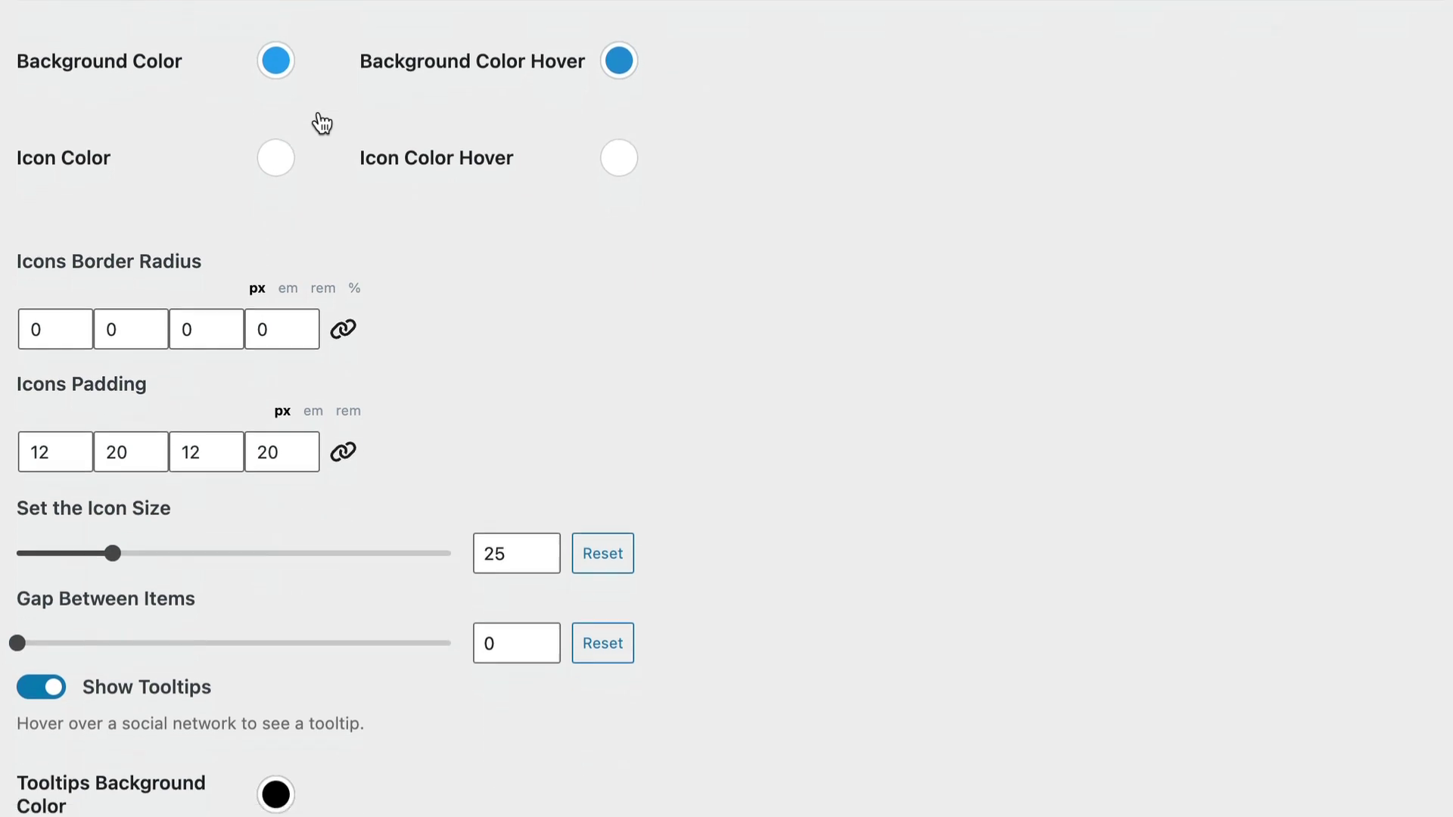
{"action": "scroll", "coordinate": [321, 122], "scroll_direction": "down", "scroll_amount": 6}
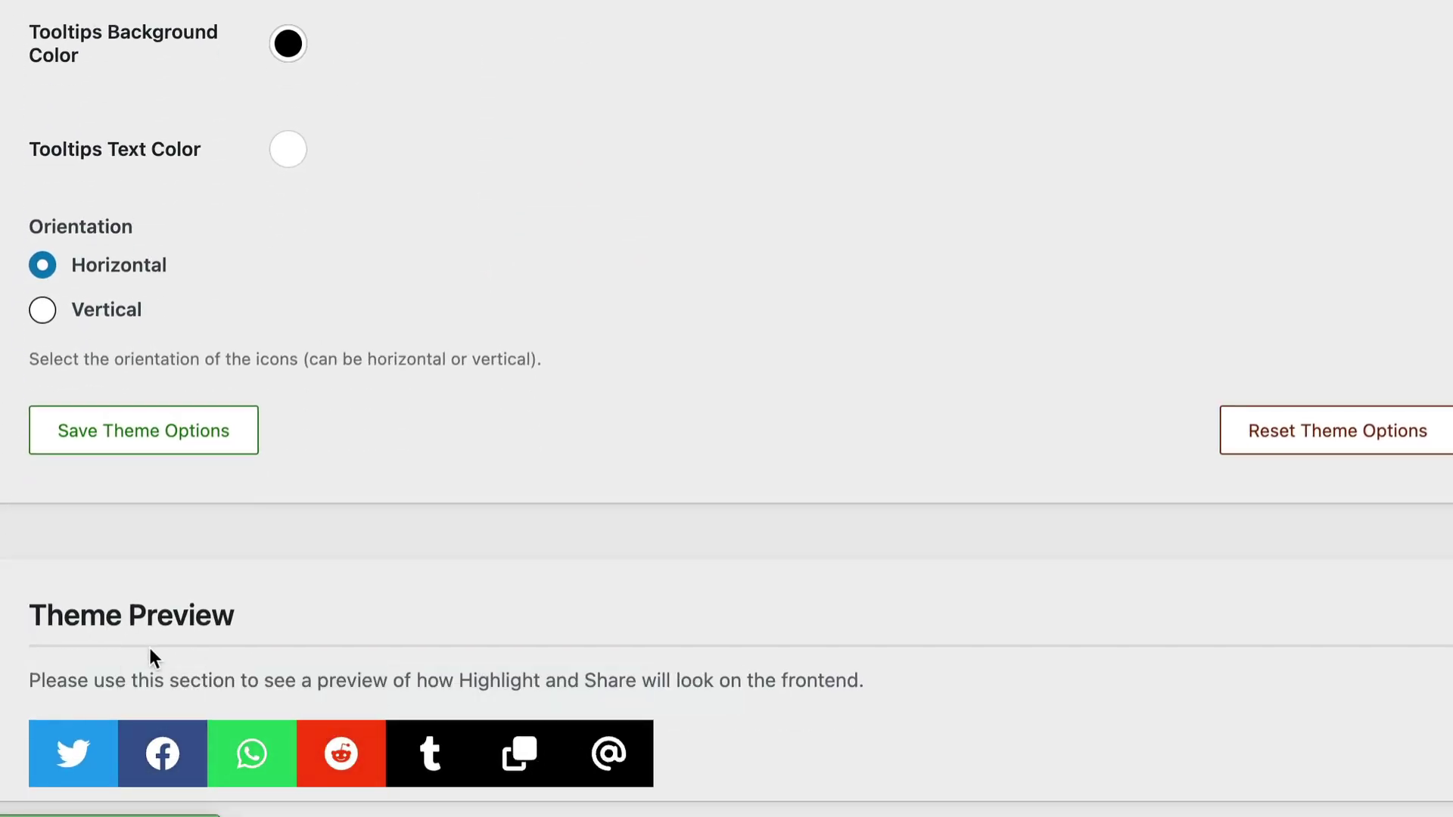
{"action": "scroll", "coordinate": [127, 646], "scroll_direction": "up", "scroll_amount": 8}
{"action": "scroll", "coordinate": [129, 652], "scroll_direction": "up", "scroll_amount": 6}
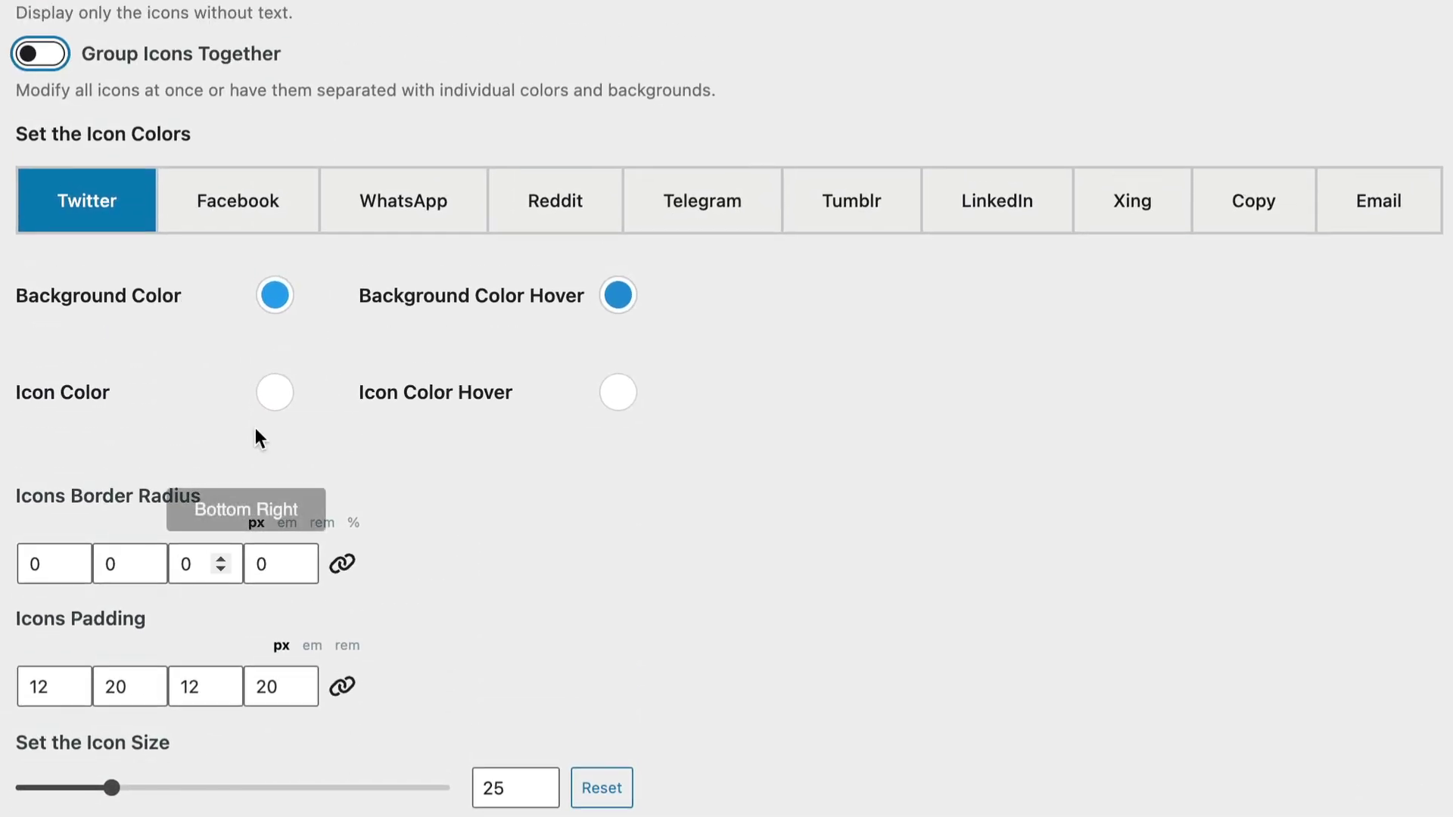
{"action": "left_click", "coordinate": [274, 299]}
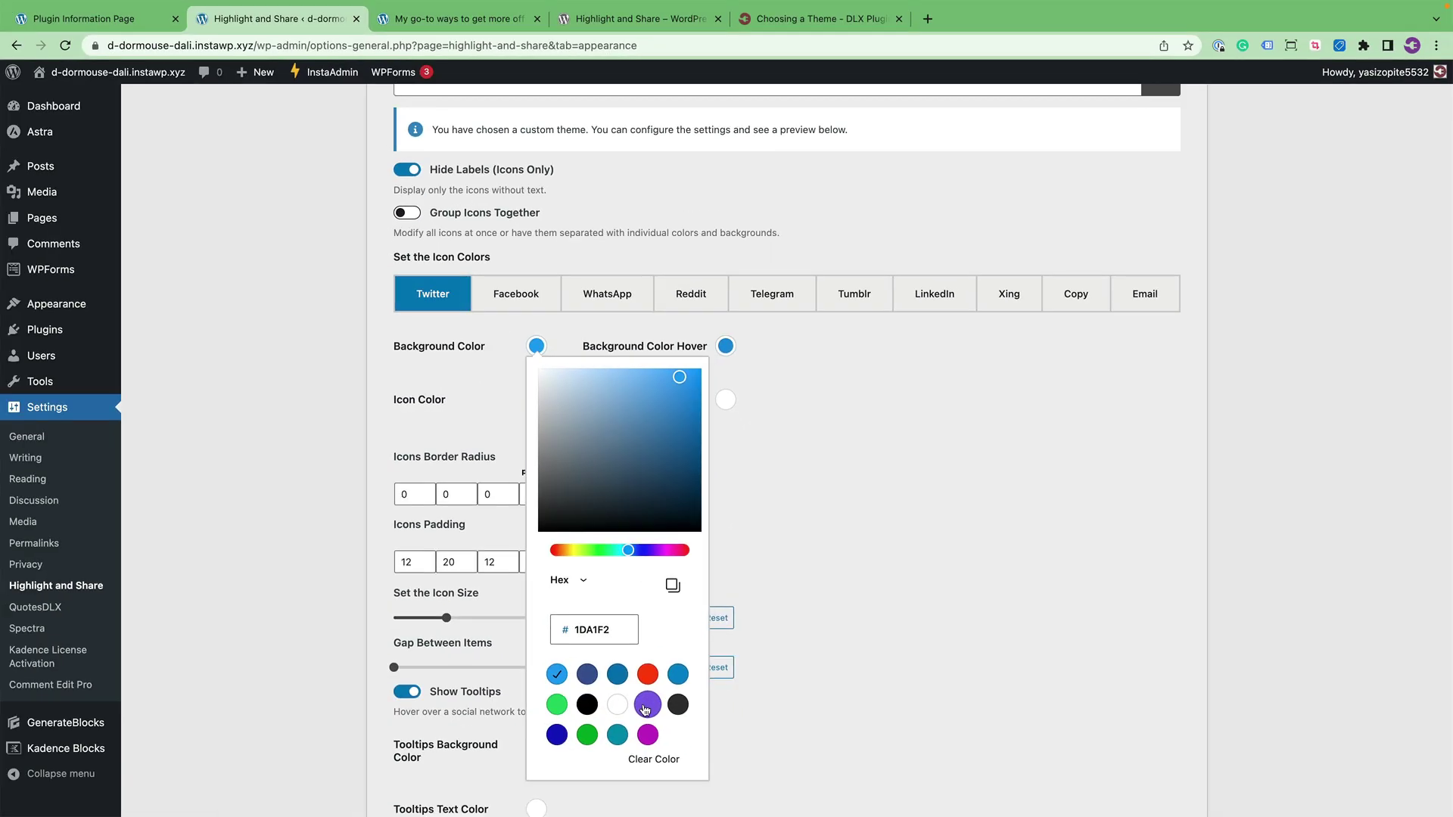
{"action": "left_click", "coordinate": [475, 816]}
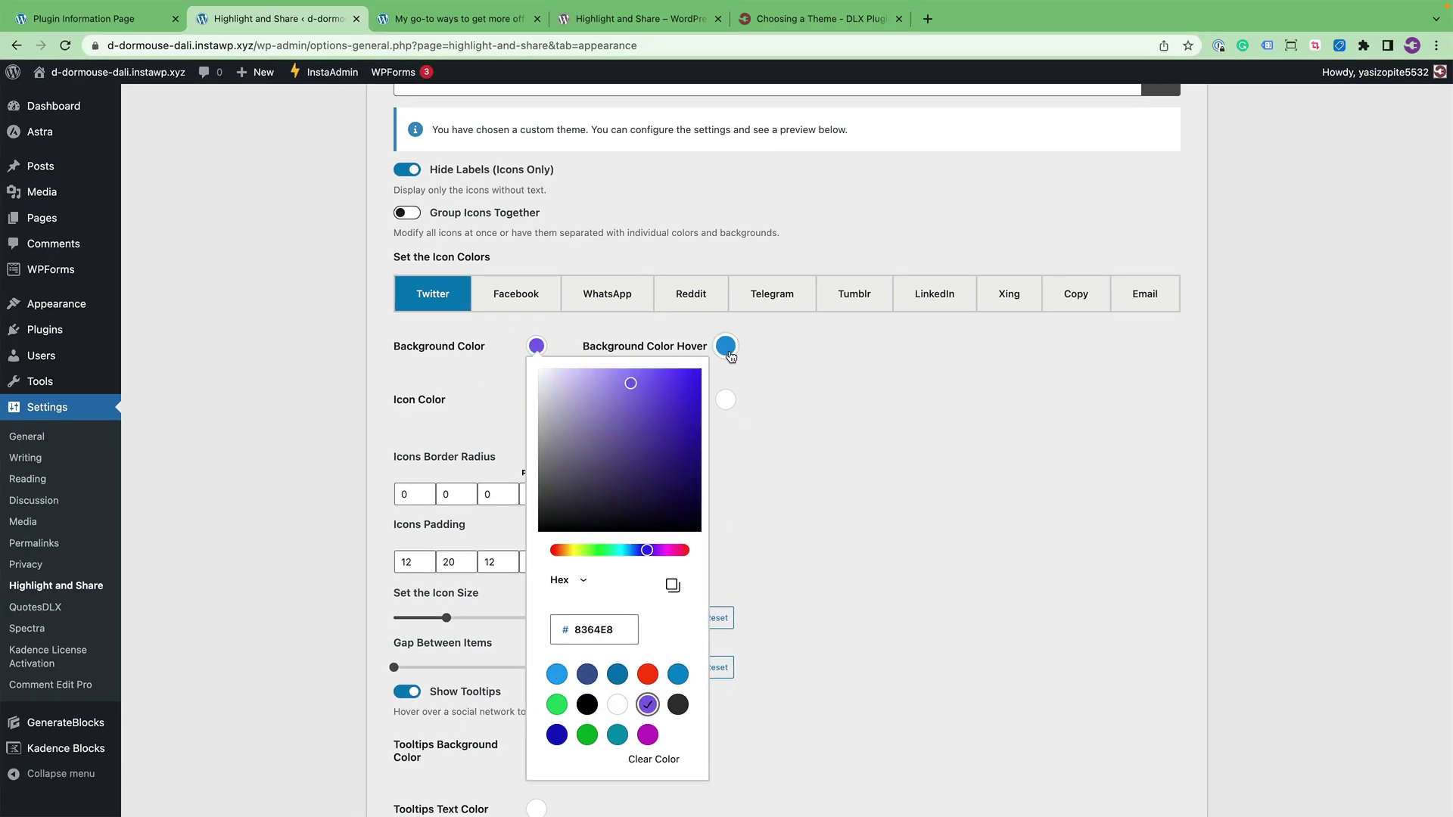
{"action": "left_click", "coordinate": [728, 349]}
{"action": "left_click", "coordinate": [835, 706]}
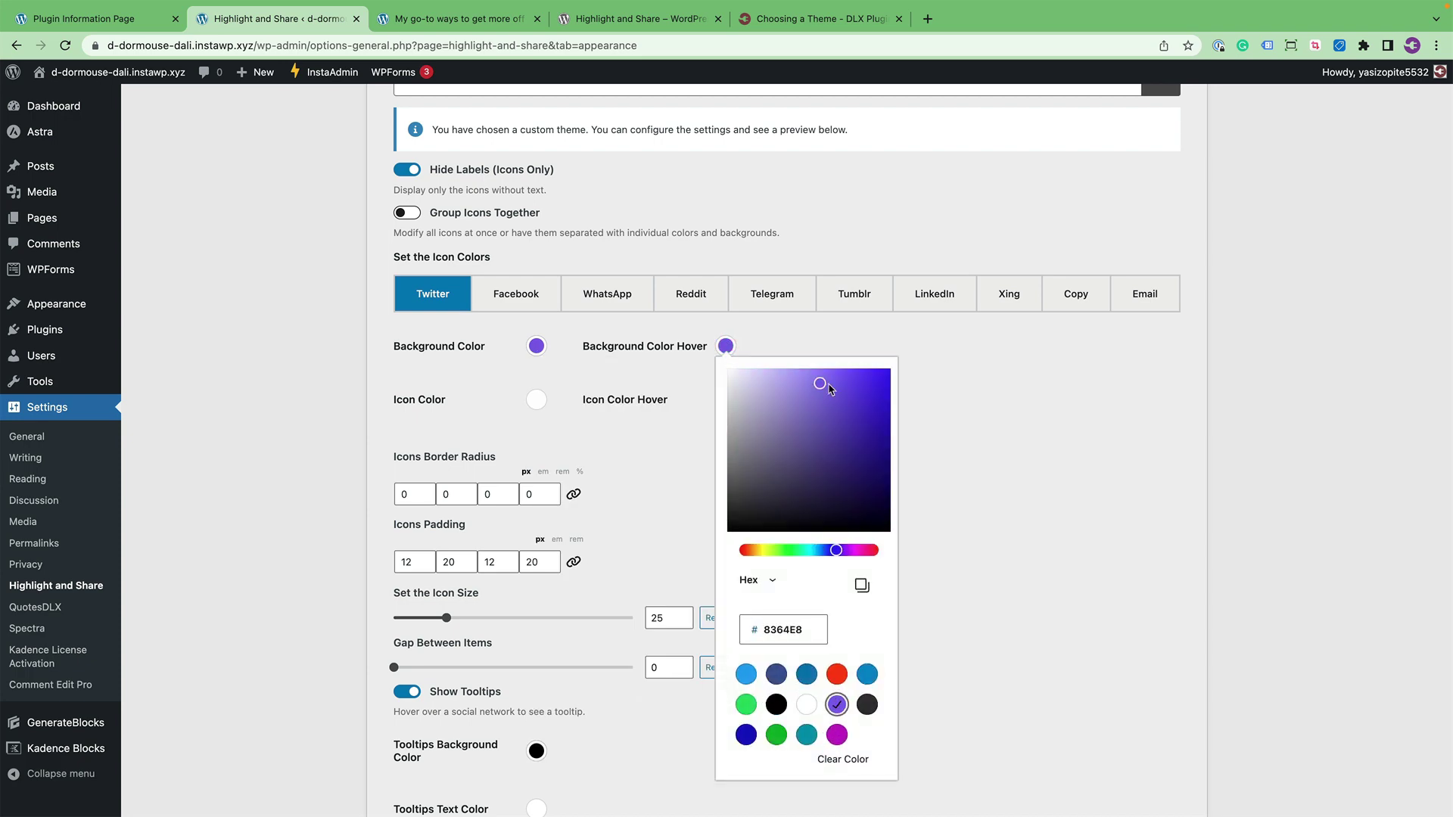
{"action": "left_click", "coordinate": [788, 339]}
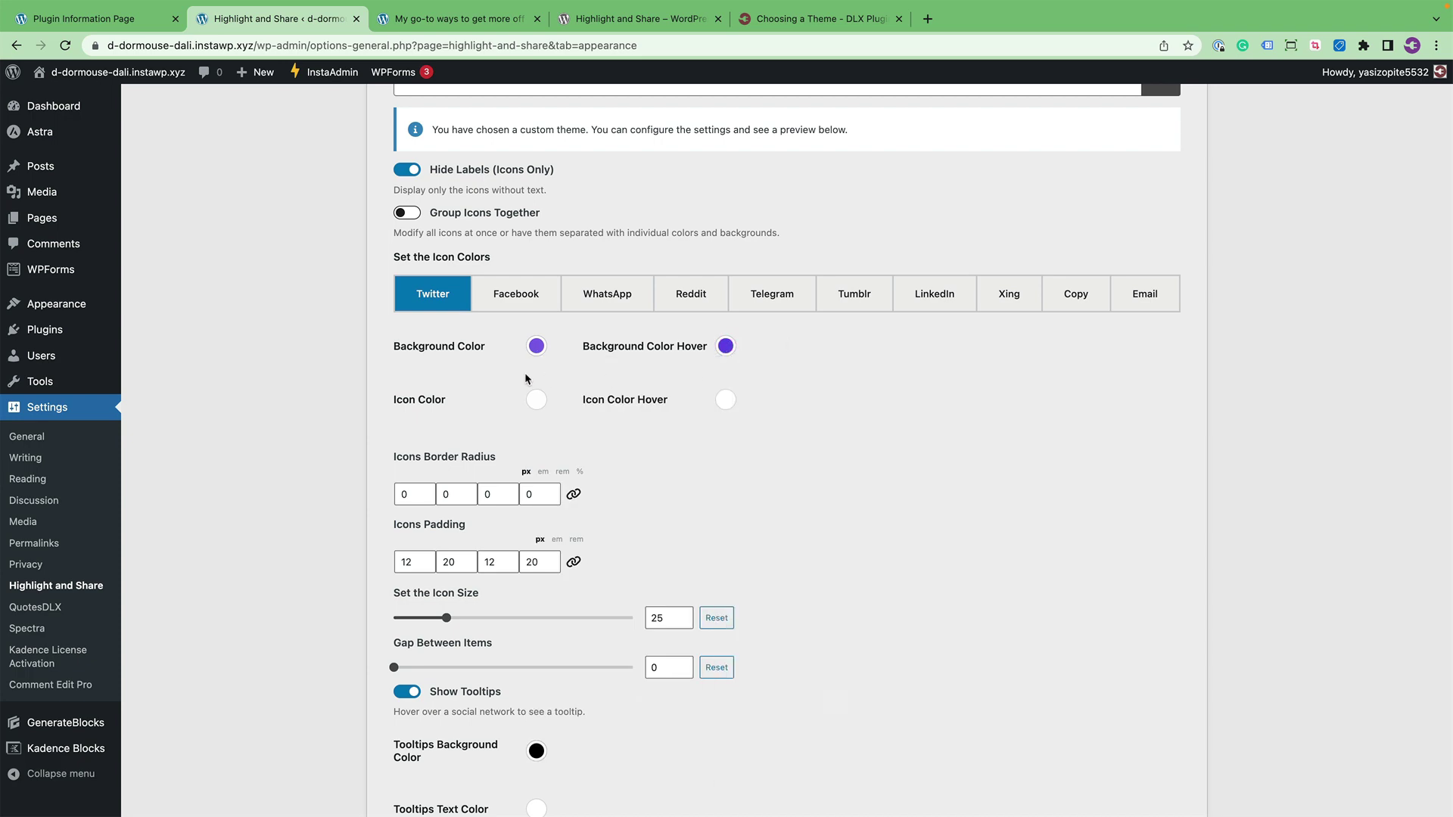
{"action": "scroll", "coordinate": [522, 373], "scroll_direction": "down", "scroll_amount": 4}
{"action": "scroll", "coordinate": [523, 375], "scroll_direction": "down", "scroll_amount": 3}
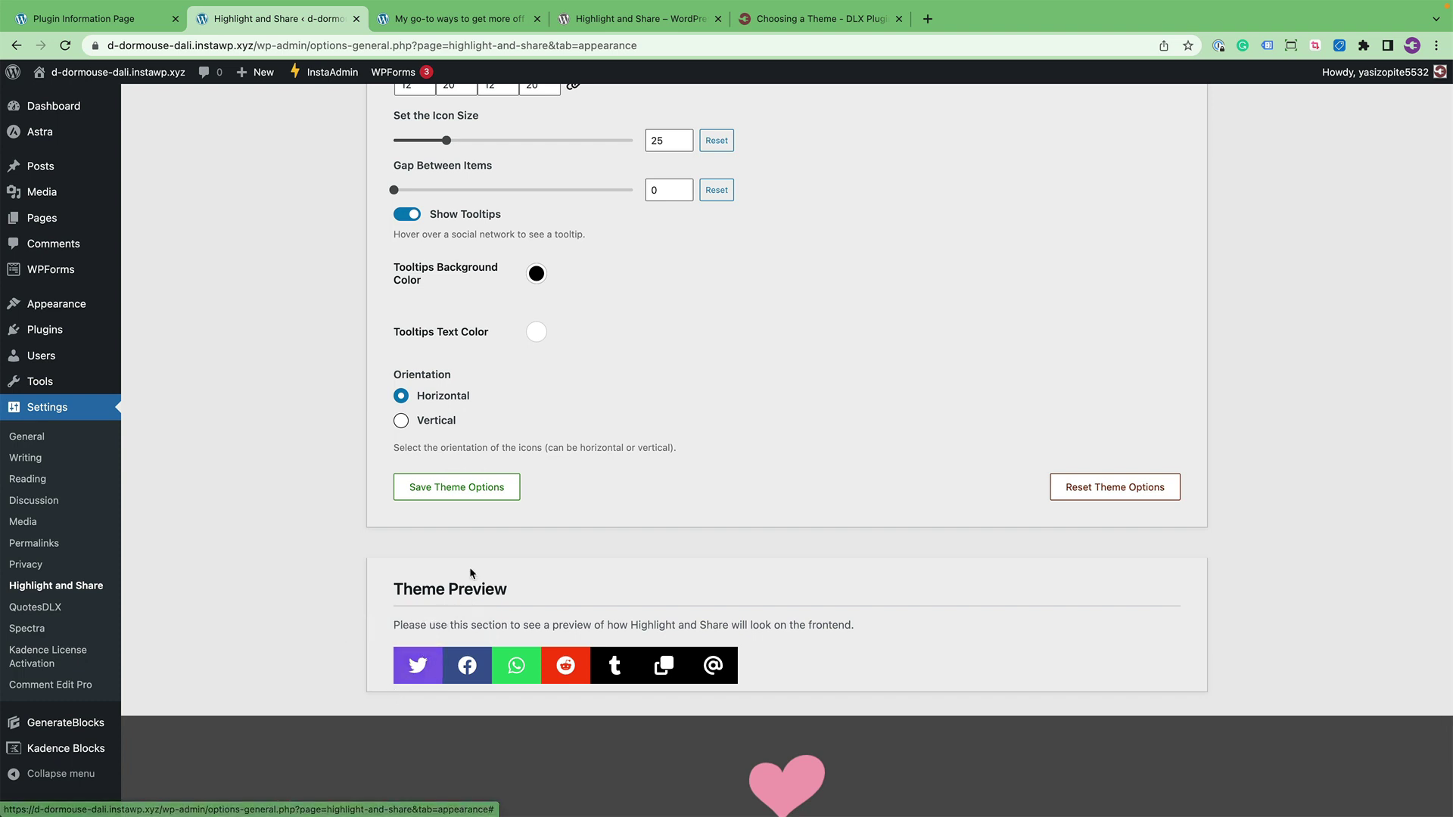
{"action": "scroll", "coordinate": [469, 566], "scroll_direction": "up", "scroll_amount": 5}
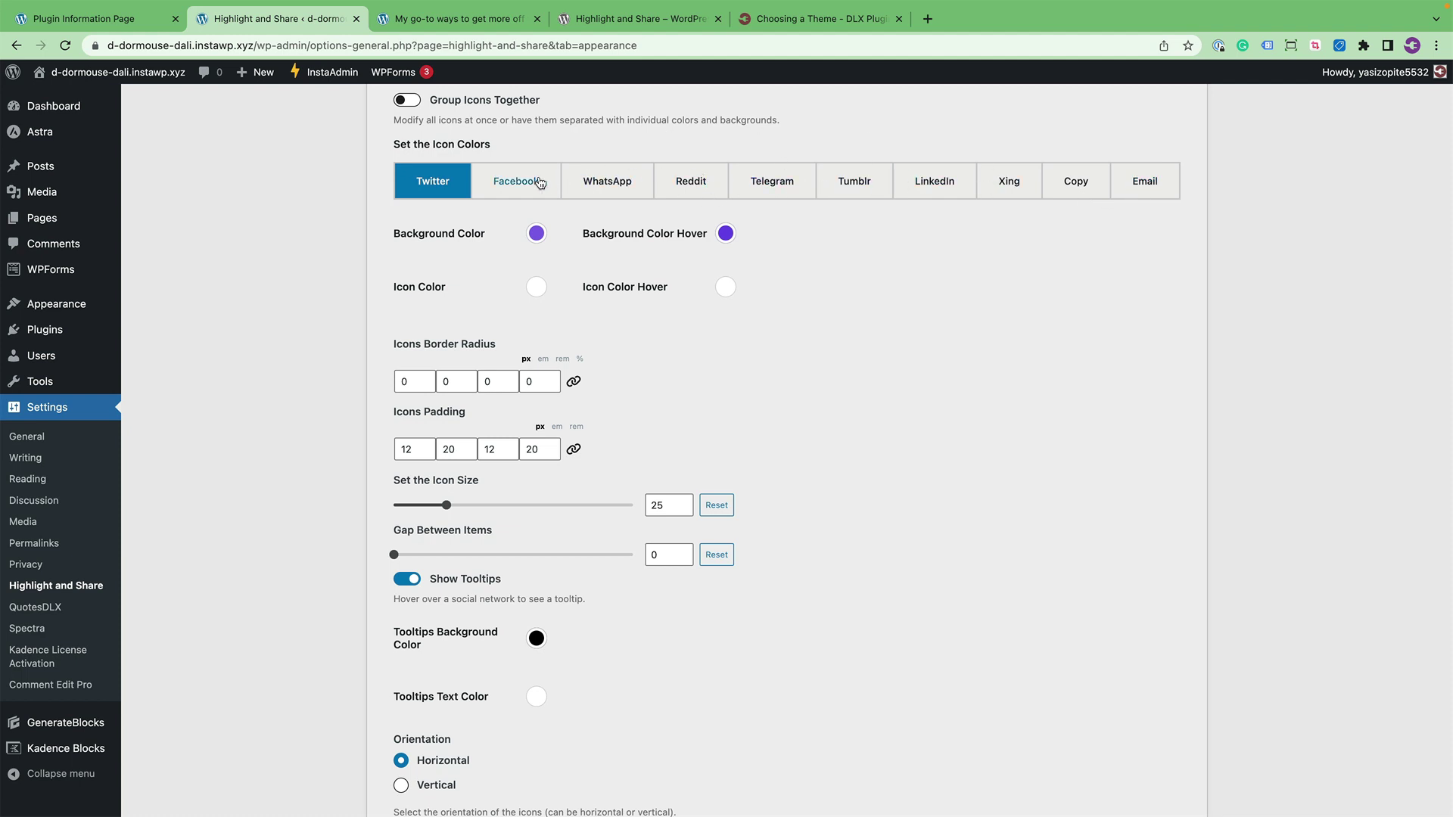
Make the WhatsApp icon's background colour red
{"action": "left_click", "coordinate": [540, 182]}
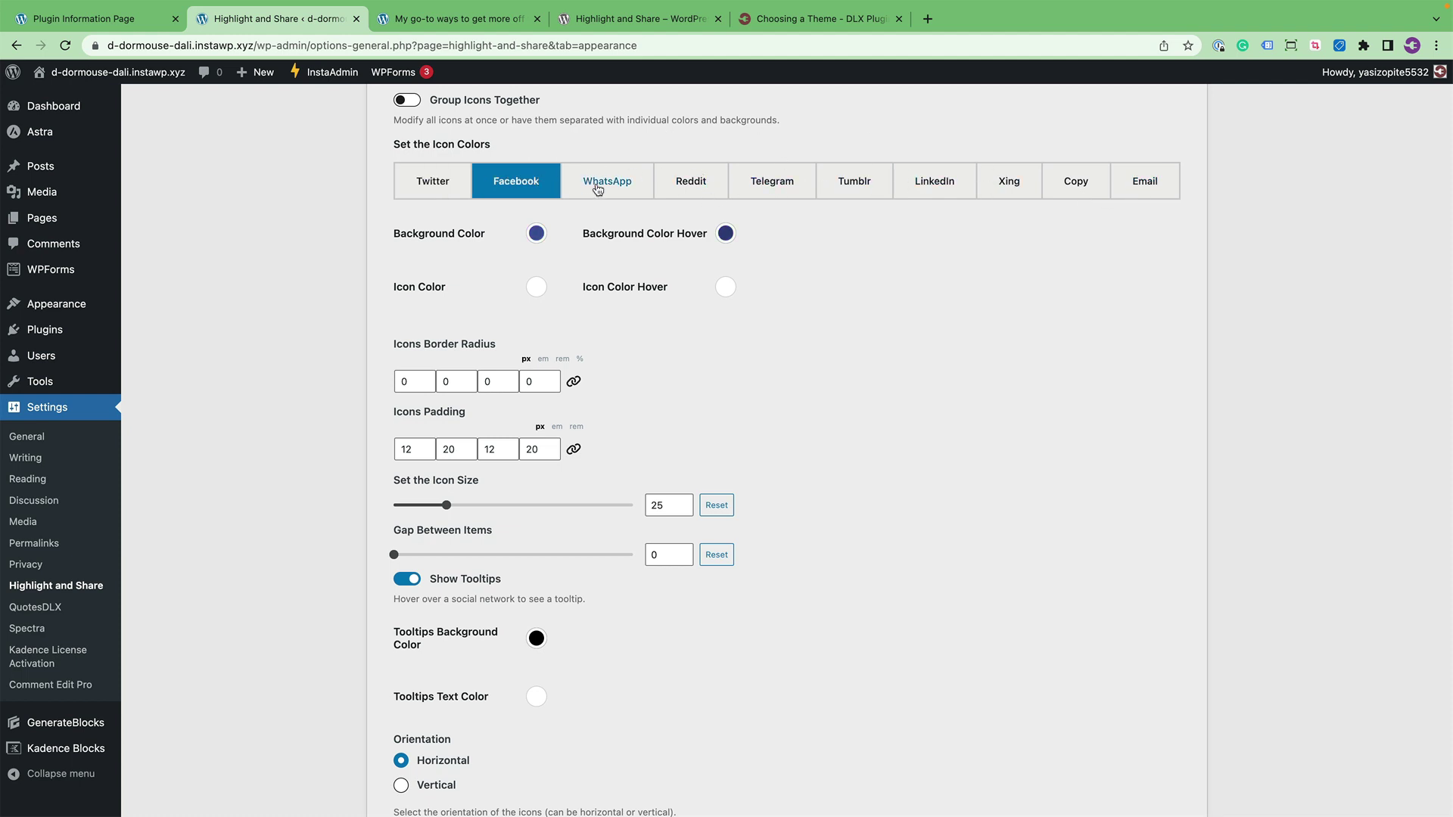
{"action": "left_click", "coordinate": [608, 186]}
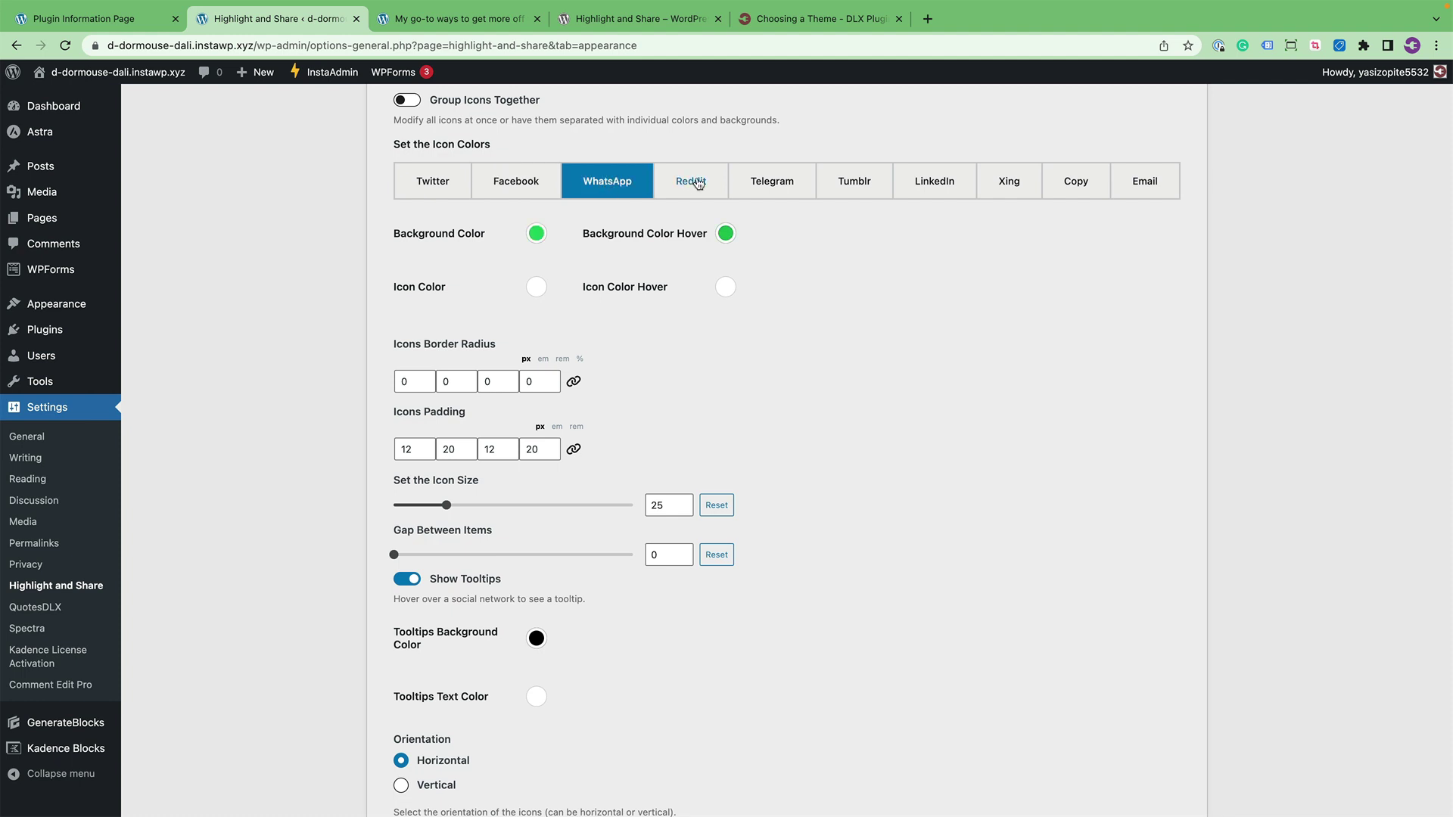
{"action": "left_click", "coordinate": [537, 233]}
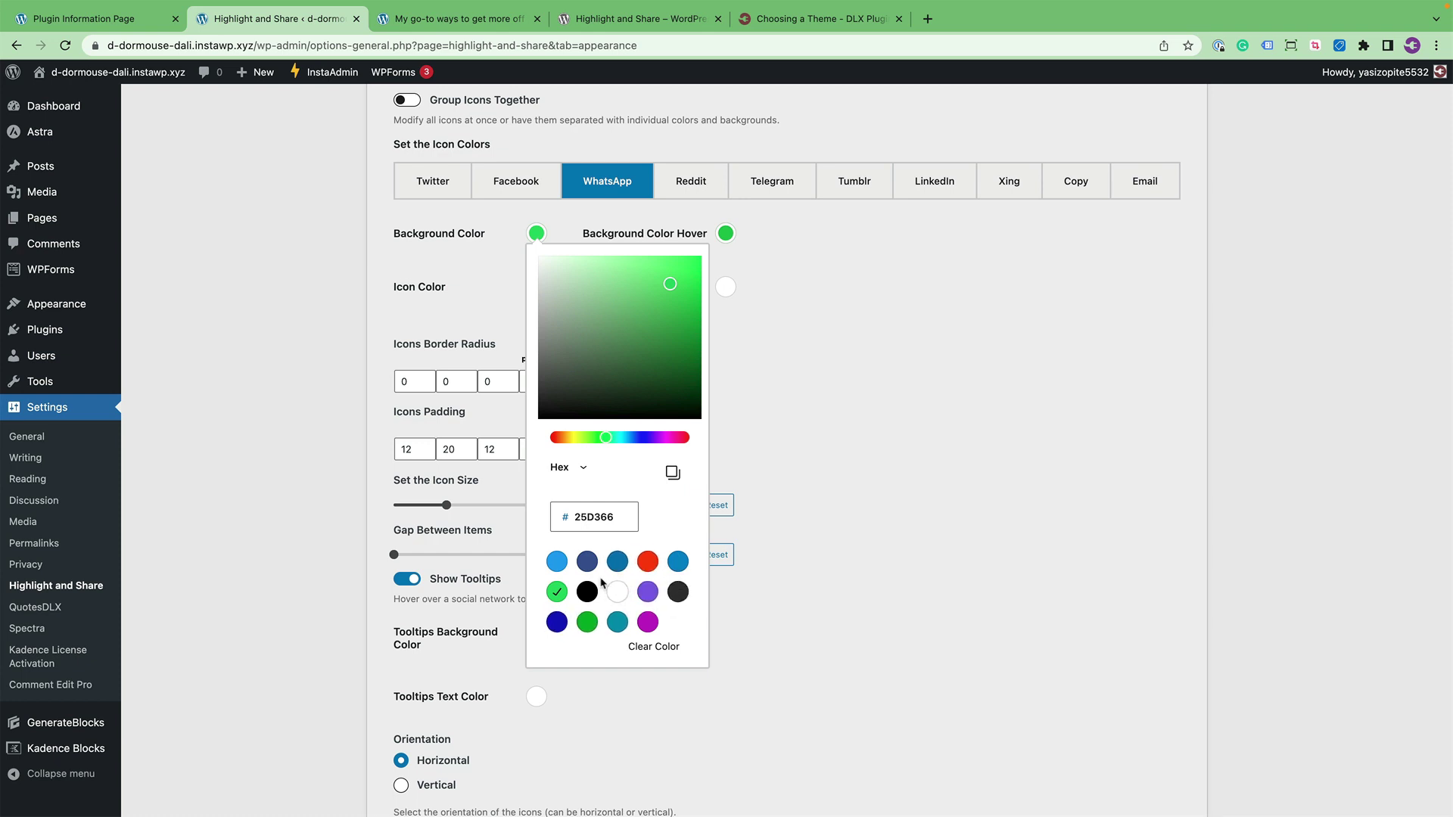
{"action": "left_click", "coordinate": [647, 562]}
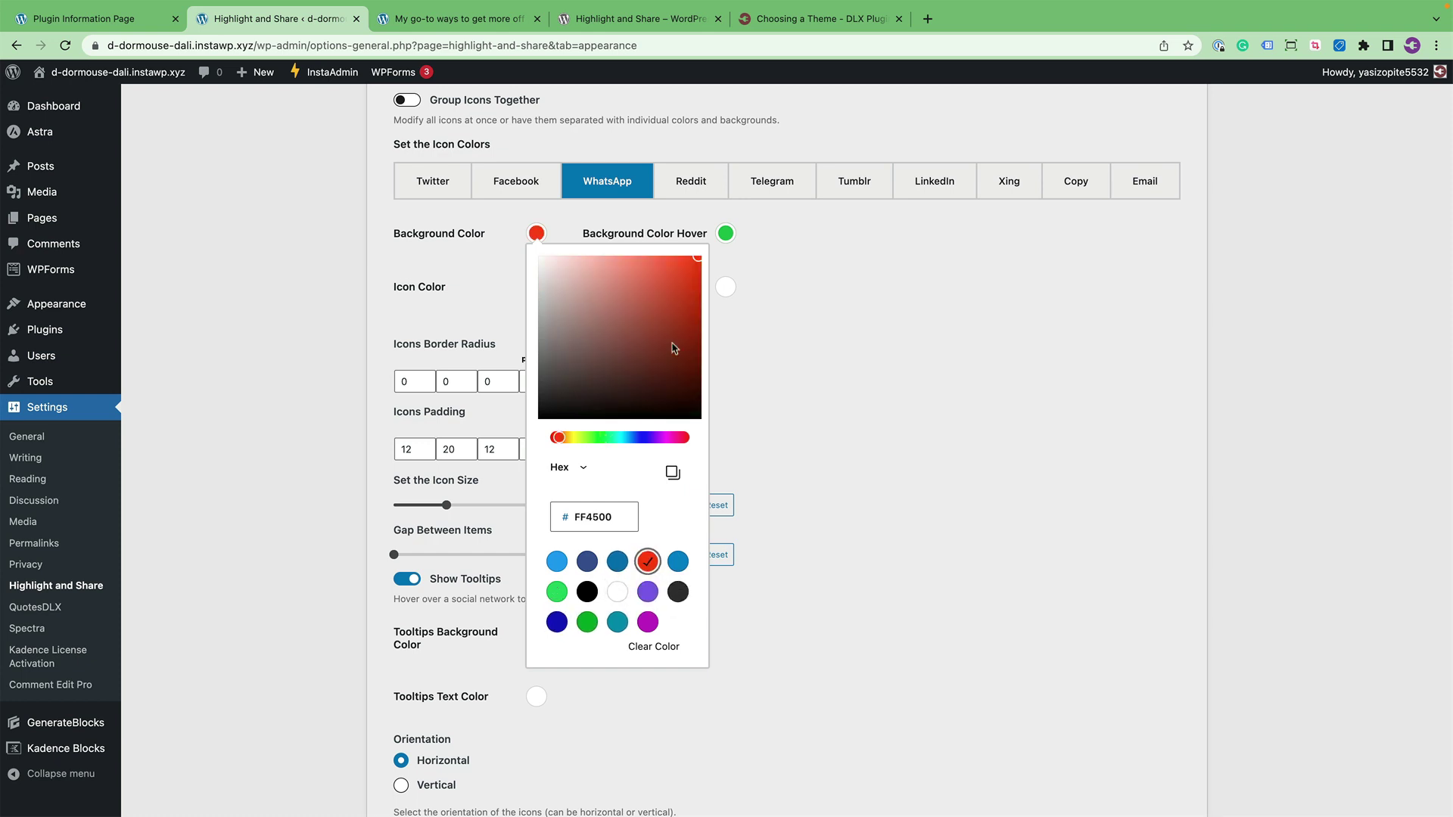
Set WhatsApp's hover background to a slightly darker red
{"action": "left_click", "coordinate": [725, 233]}
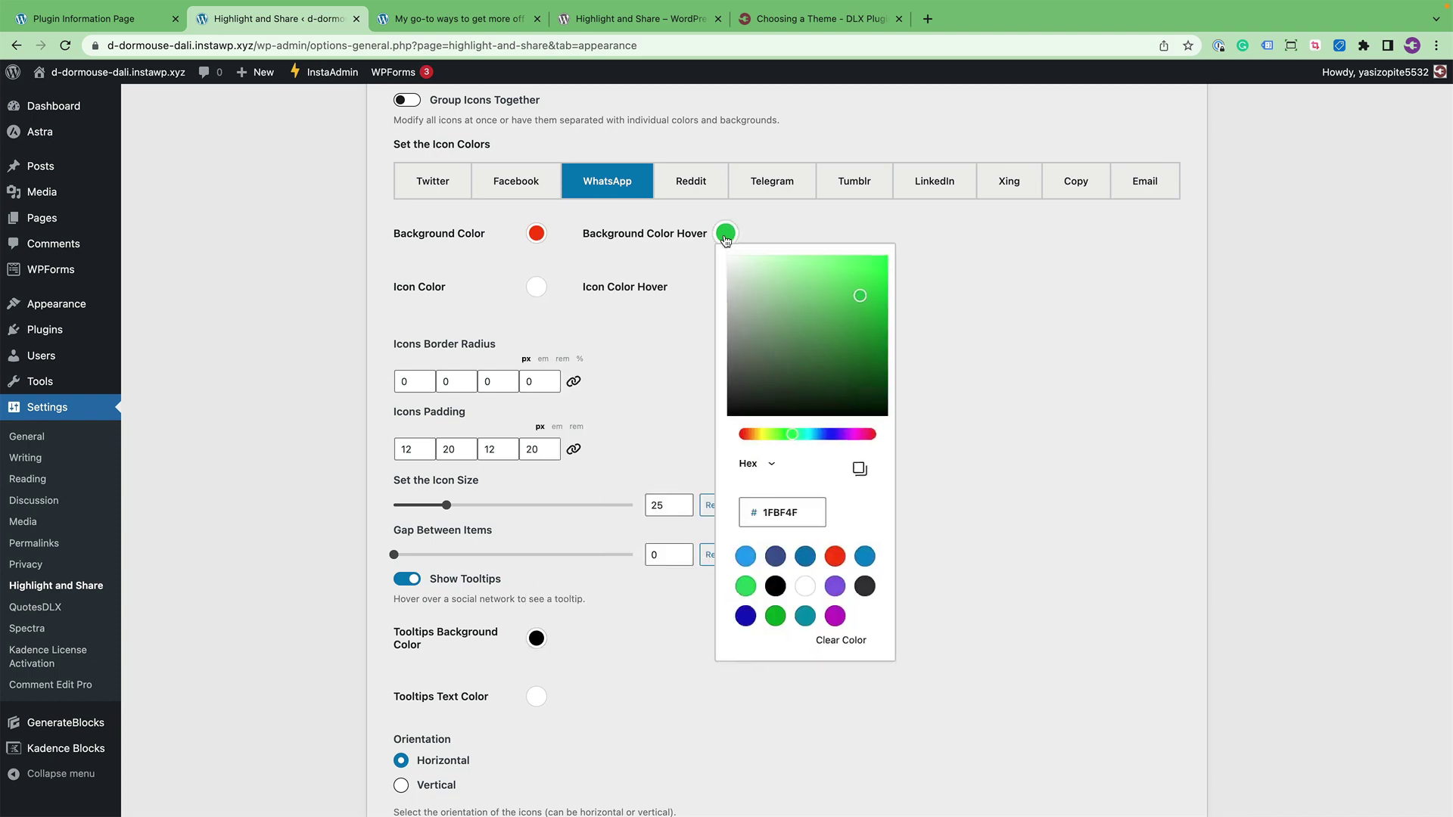
{"action": "left_click", "coordinate": [837, 562]}
{"action": "left_click", "coordinate": [884, 273]}
{"action": "key", "text": "Escape"}
{"action": "scroll", "coordinate": [704, 321], "scroll_direction": "down", "scroll_amount": 5}
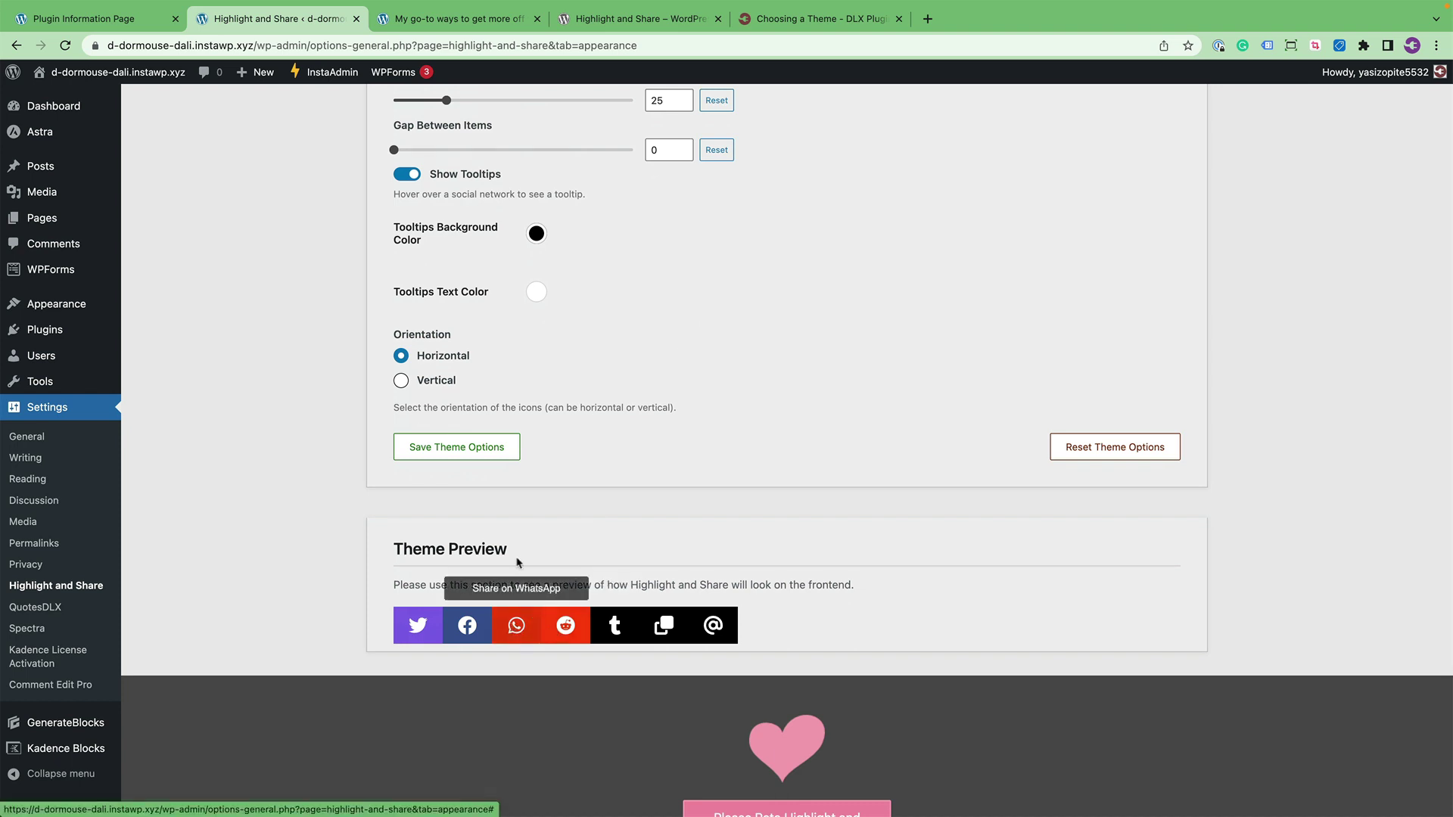
{"action": "scroll", "coordinate": [521, 488], "scroll_direction": "up", "scroll_amount": 2}
{"action": "scroll", "coordinate": [521, 489], "scroll_direction": "up", "scroll_amount": 2}
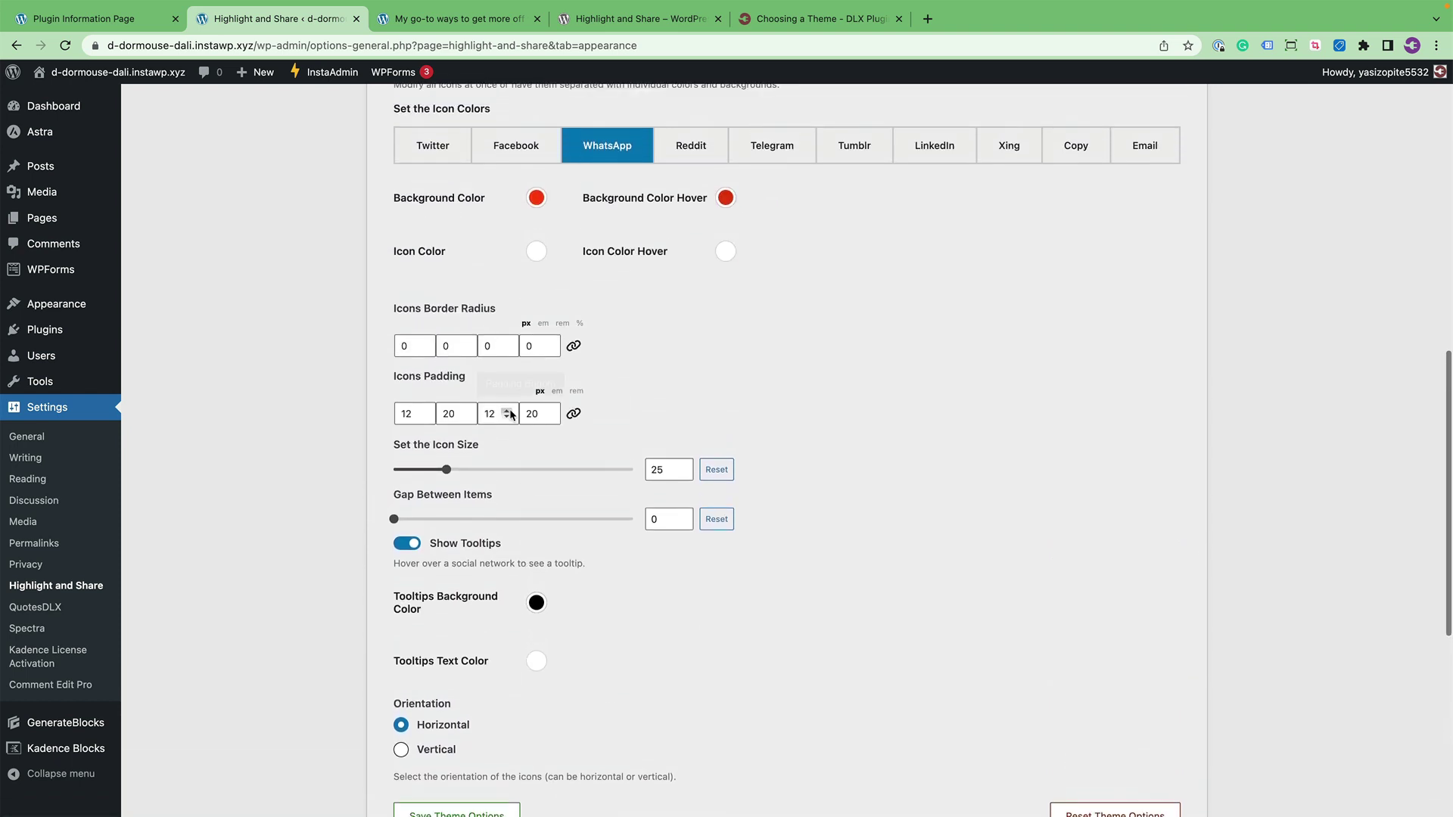
Link the icon border-radius corners and set them to 100%
{"action": "scroll", "coordinate": [470, 383], "scroll_direction": "down", "scroll_amount": 2}
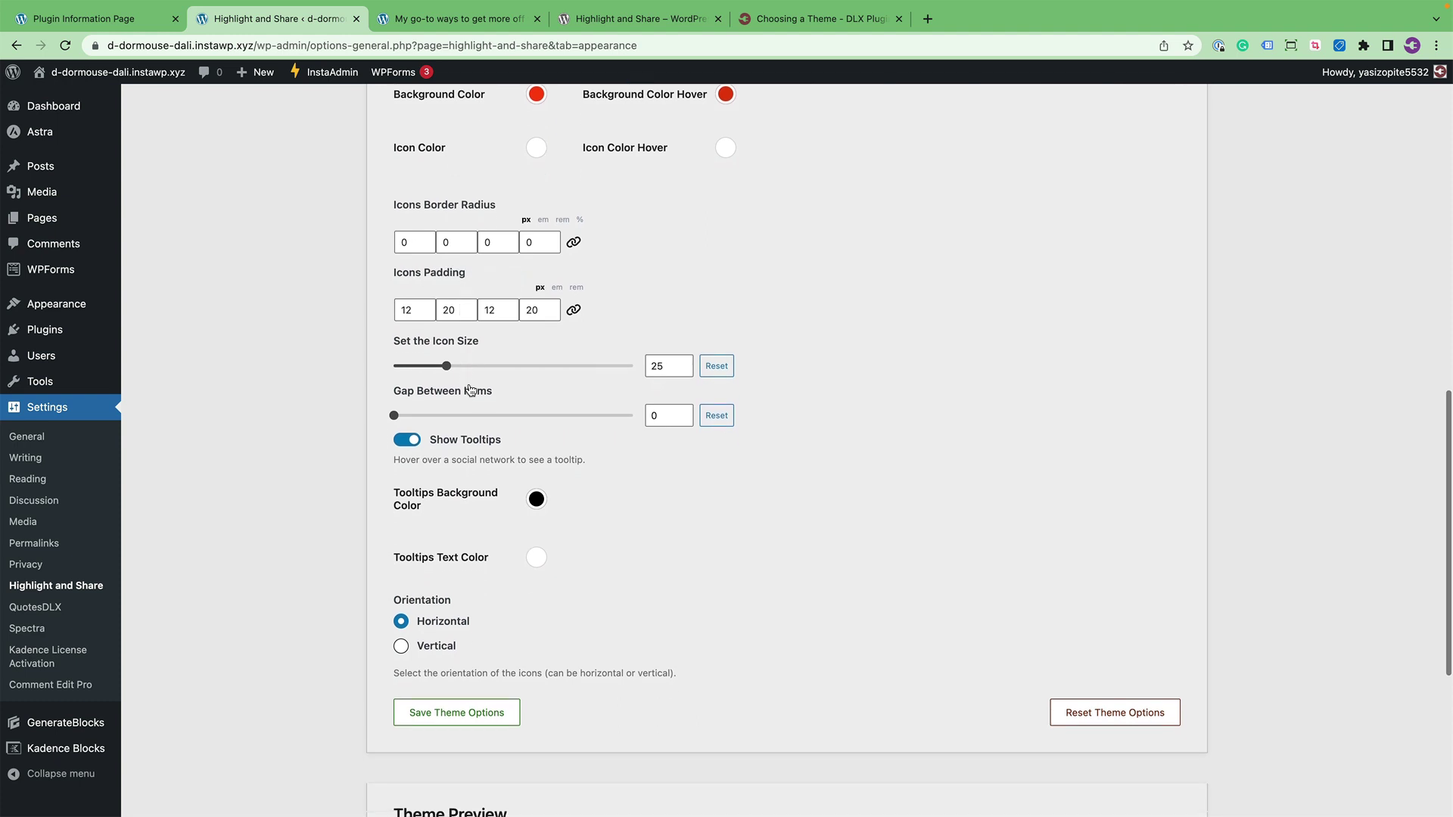
{"action": "scroll", "coordinate": [532, 356], "scroll_direction": "down", "scroll_amount": 1}
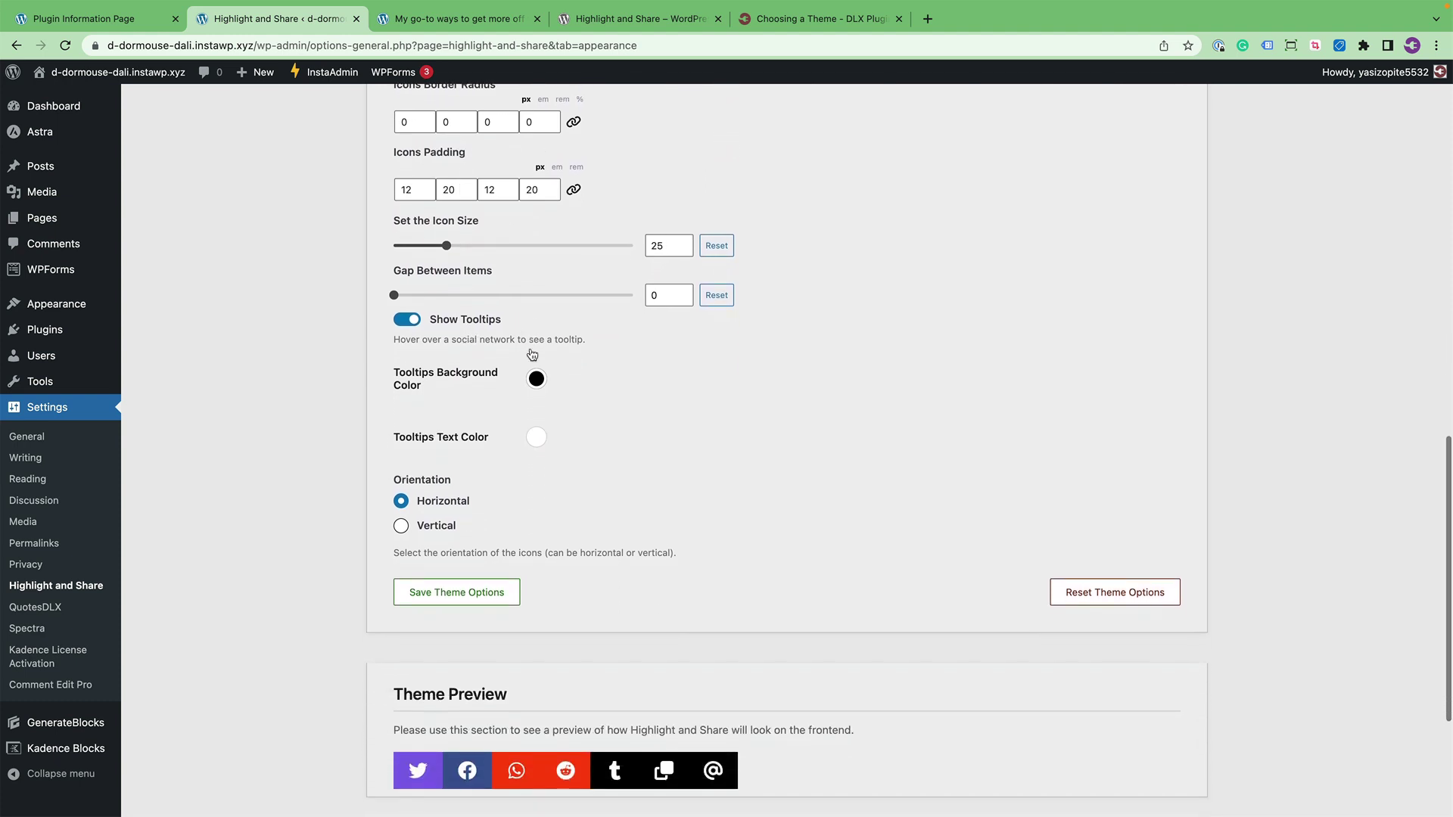
{"action": "scroll", "coordinate": [568, 217], "scroll_direction": "up", "scroll_amount": 1}
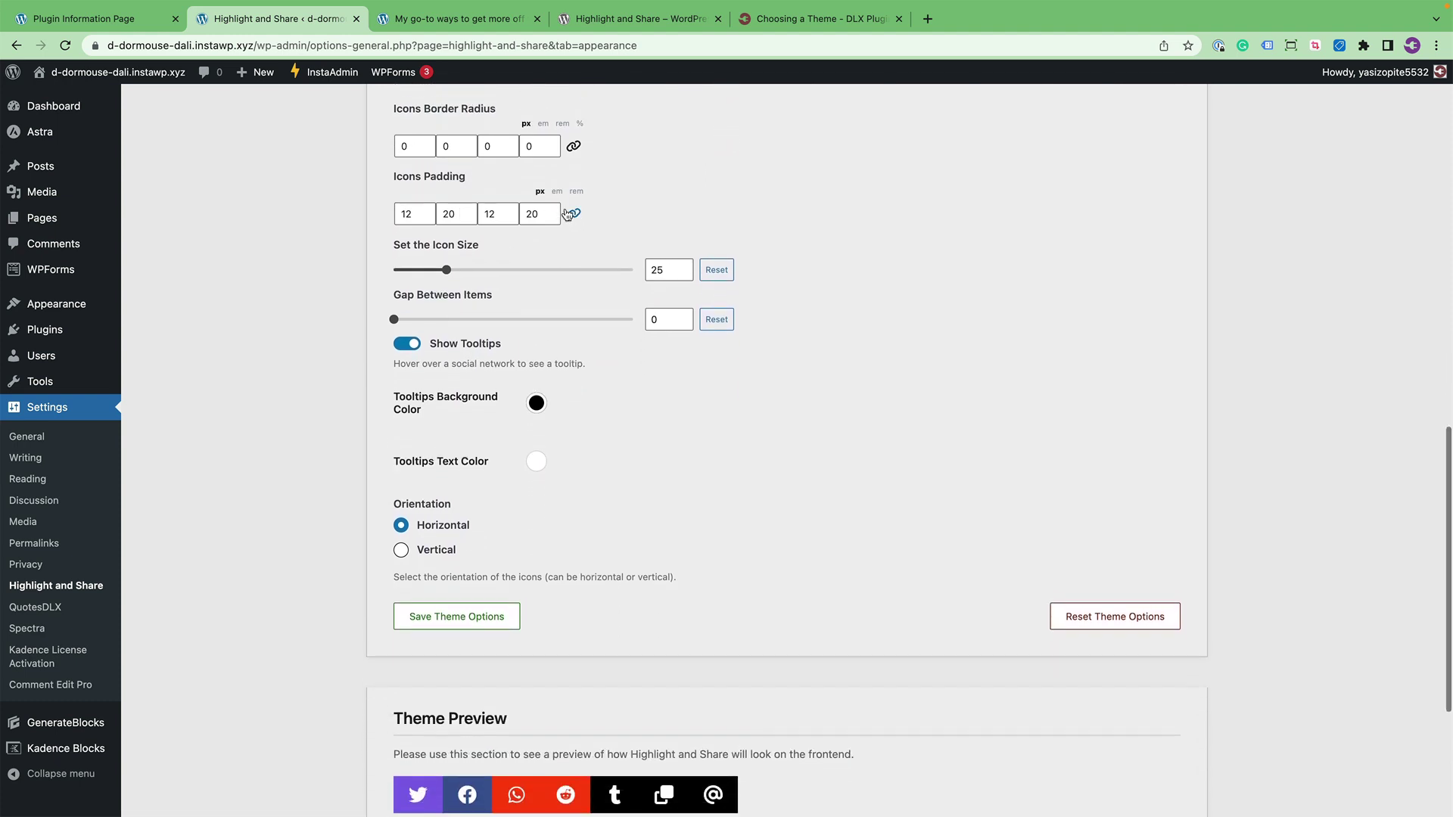
{"action": "left_click", "coordinate": [575, 148]}
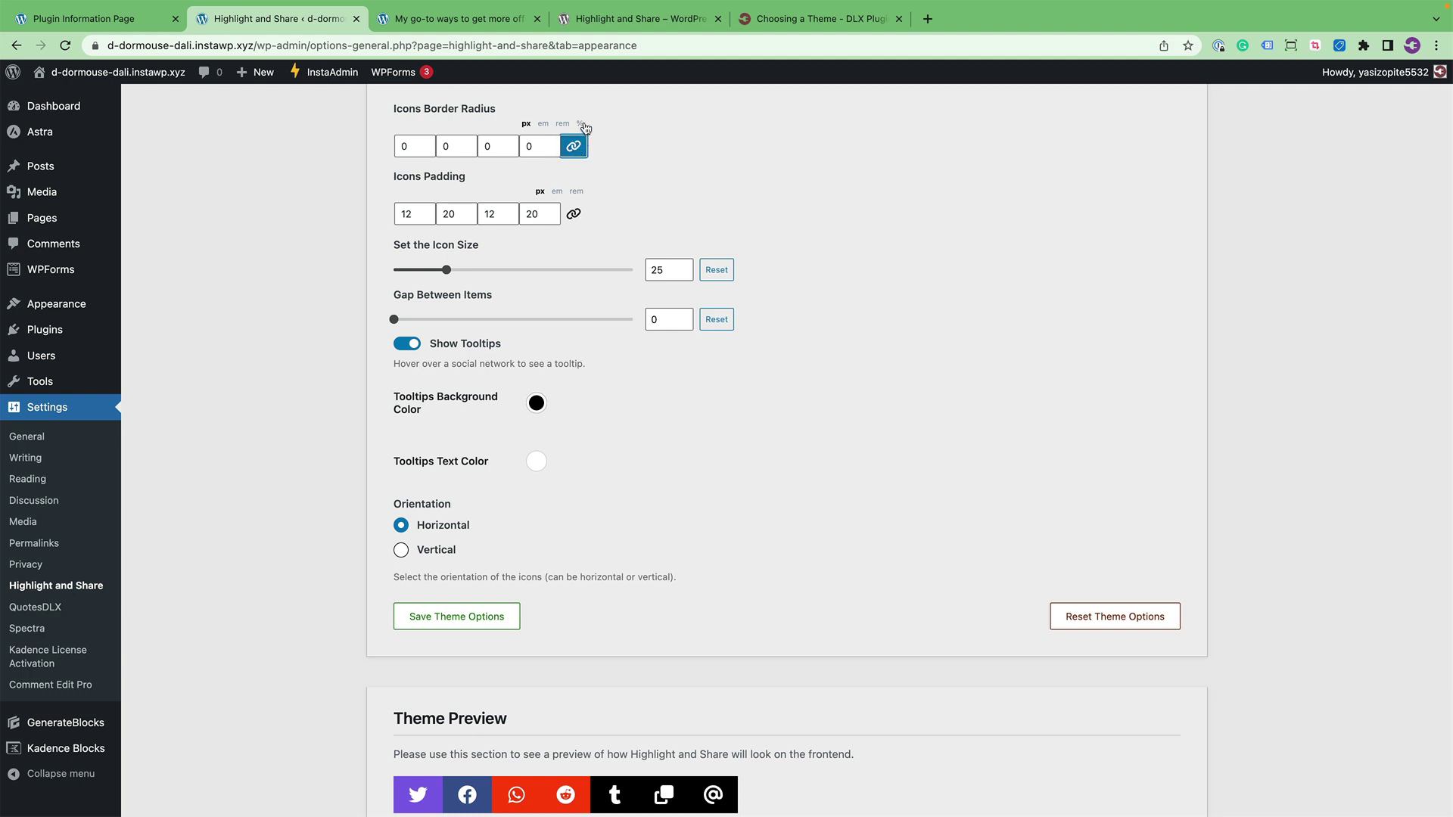
{"action": "left_click", "coordinate": [408, 146]}
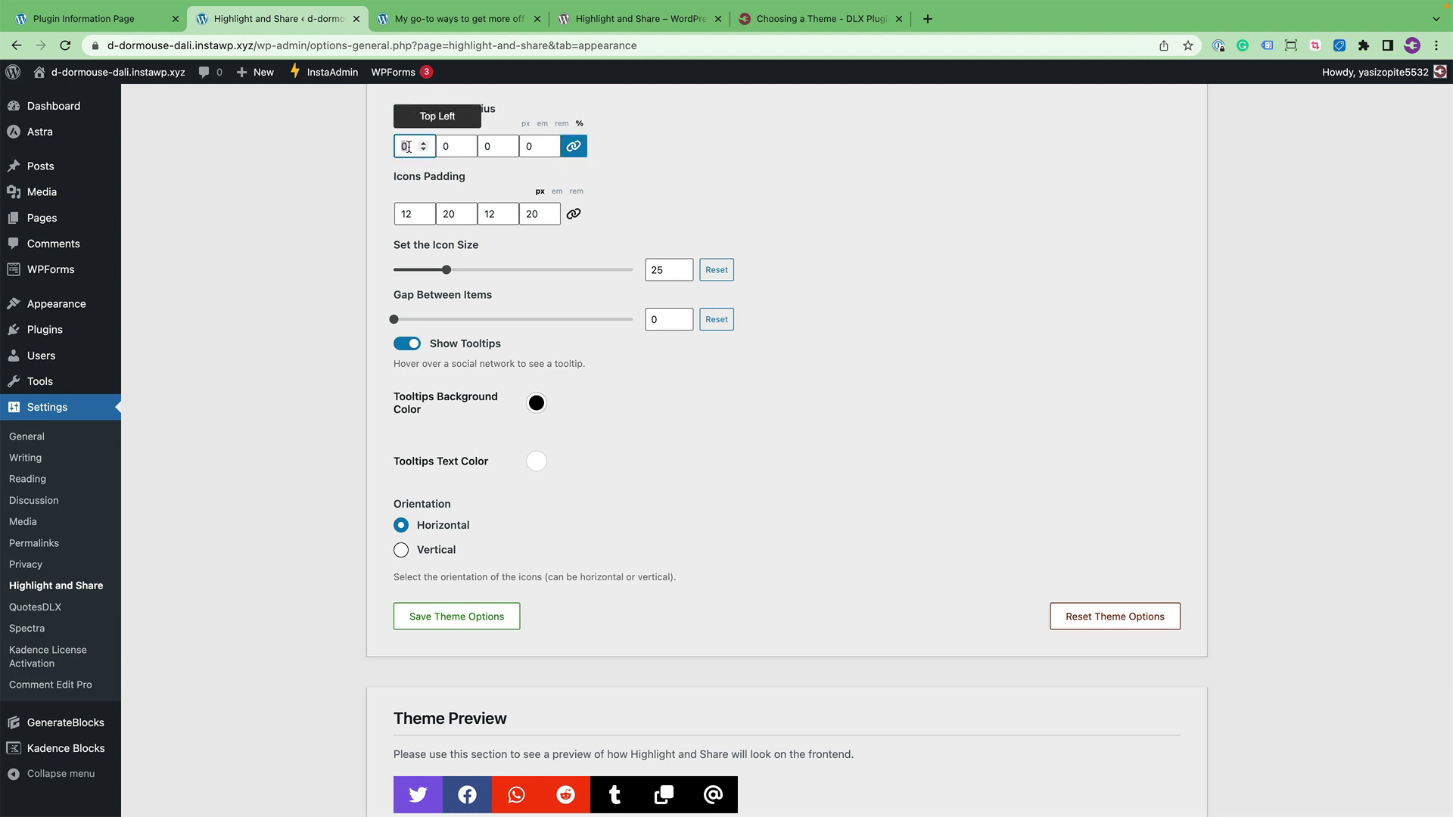
{"action": "type", "text": "0"}
{"action": "key", "text": "BackSpace"}
{"action": "key", "text": "BackSpace"}
{"action": "type", "text": "100"}
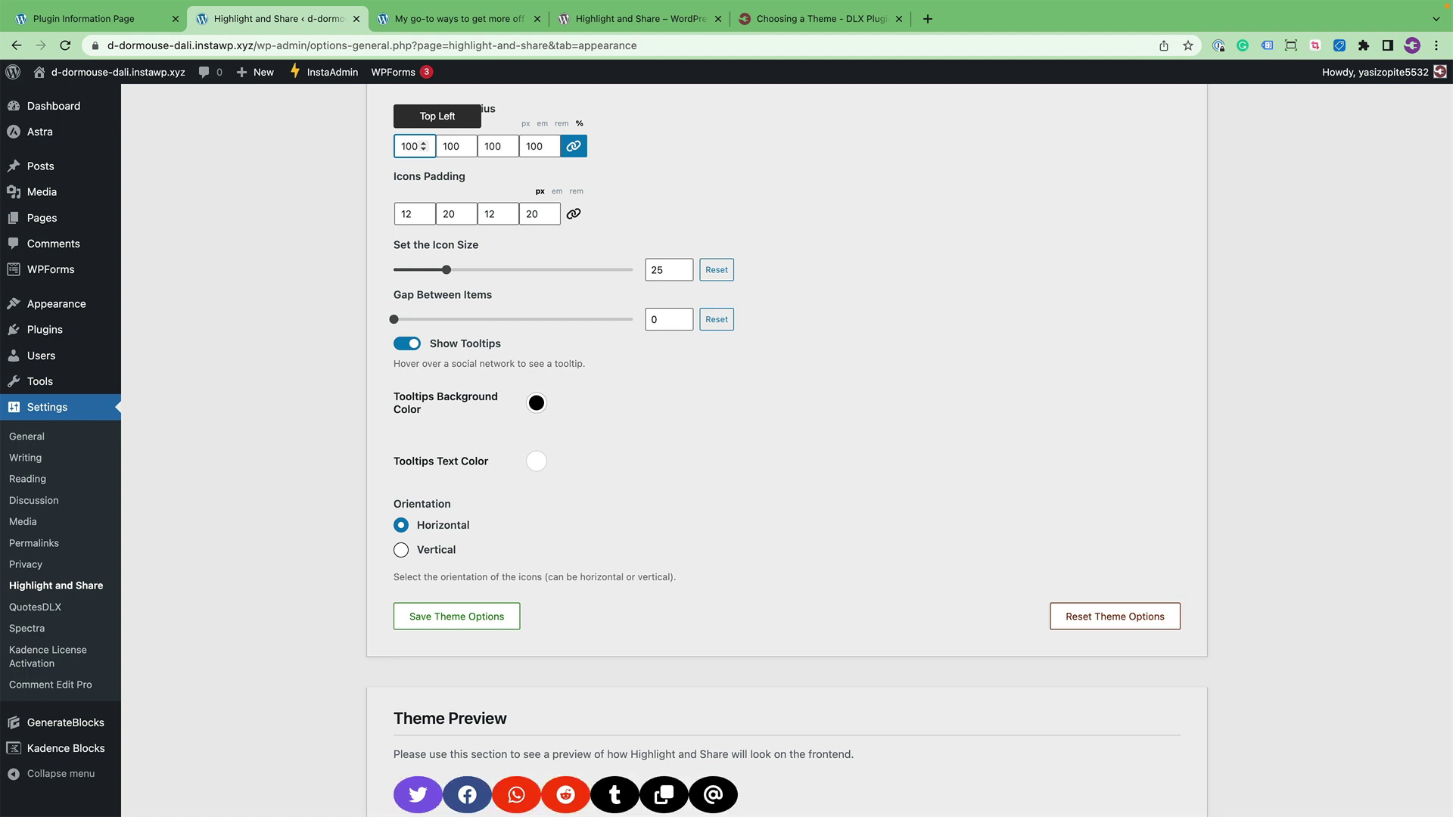
Link all four icon padding sides so they share one value
{"action": "left_click", "coordinate": [400, 216]}
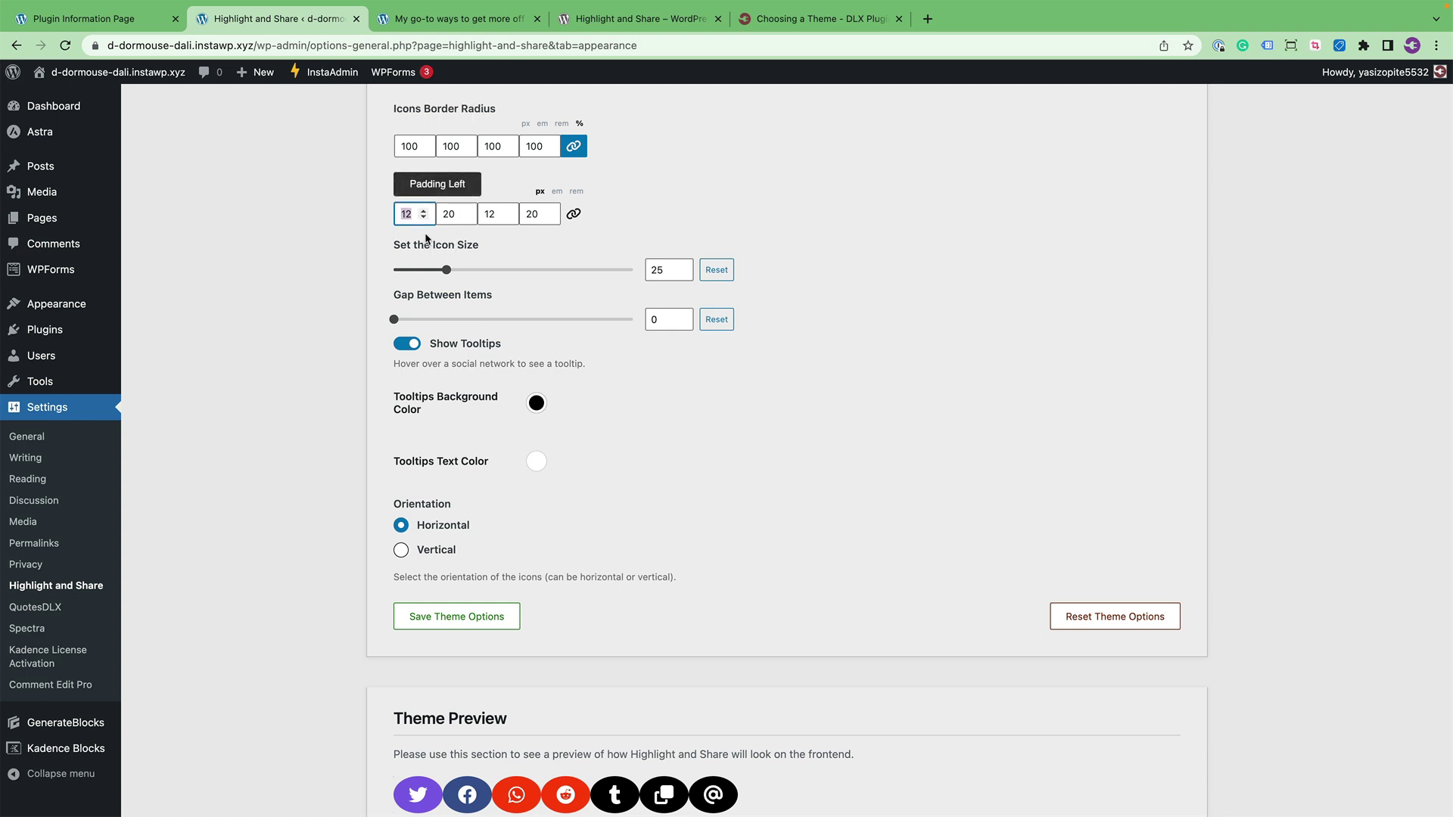
{"action": "left_click", "coordinate": [573, 214]}
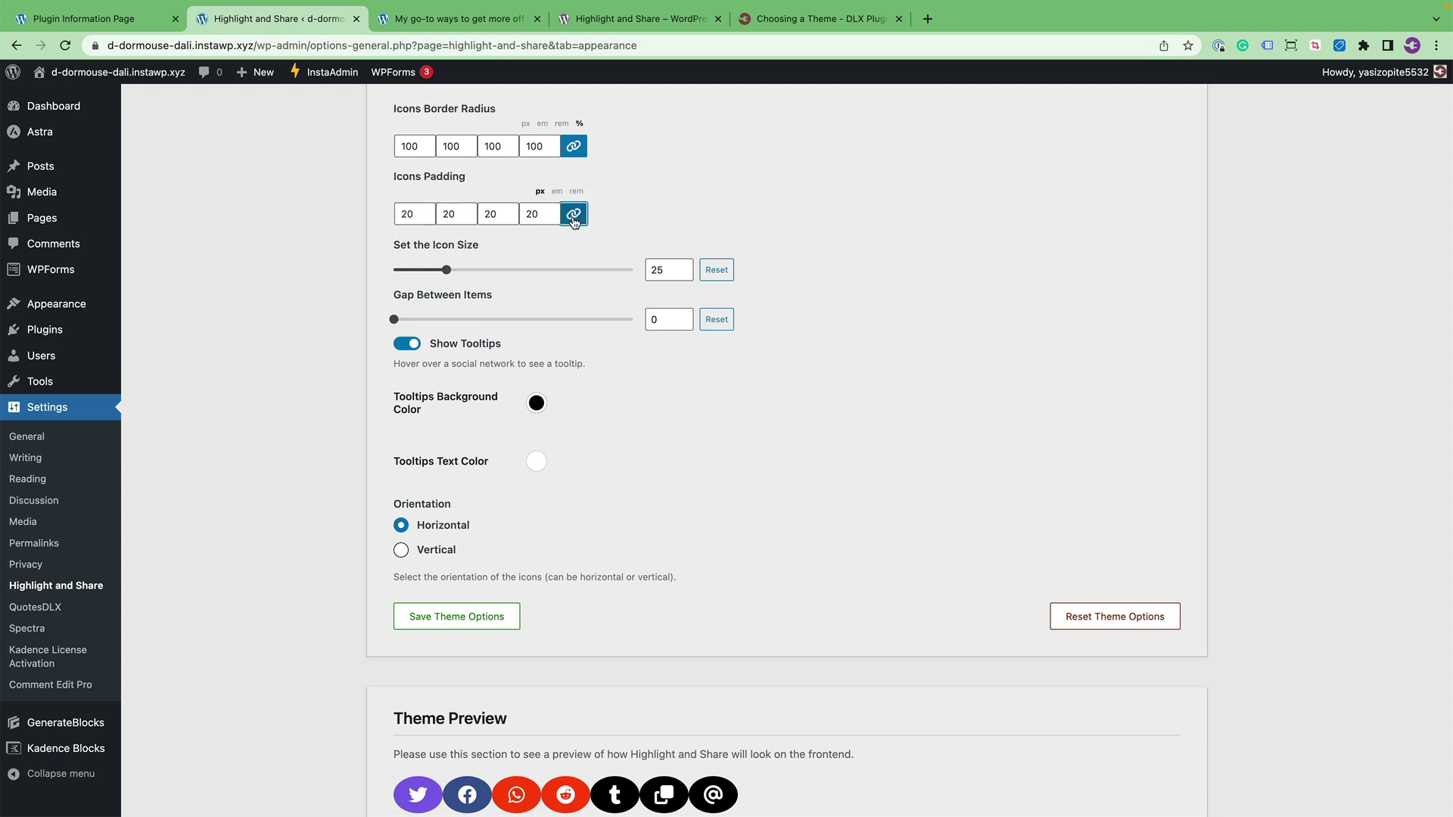
{"action": "left_click", "coordinate": [407, 216]}
Enter 15 px padding, then set icon size to 35 and item gap to 15
{"action": "type", "text": "15"}
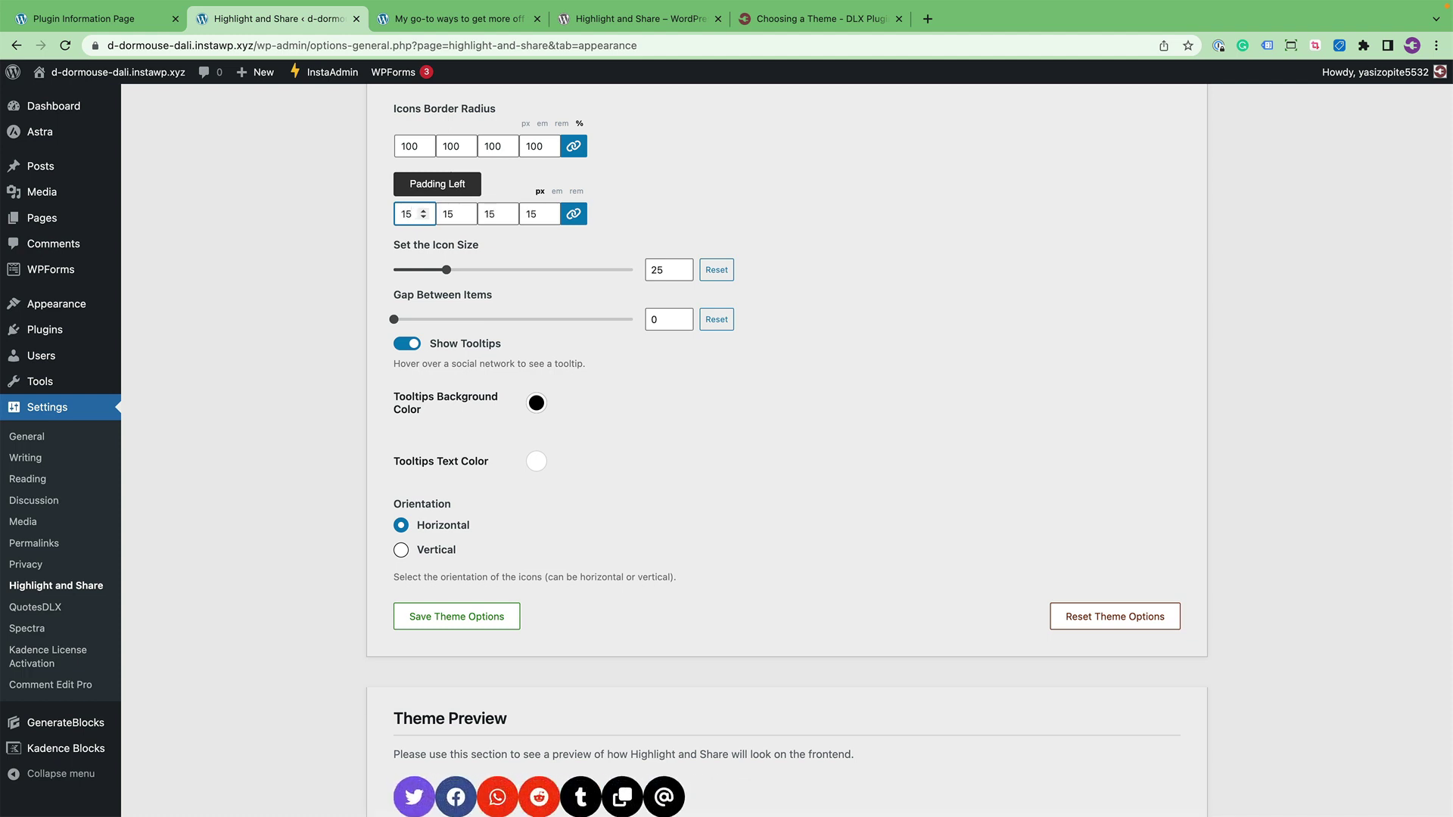
{"action": "scroll", "coordinate": [589, 384], "scroll_direction": "down", "scroll_amount": 1}
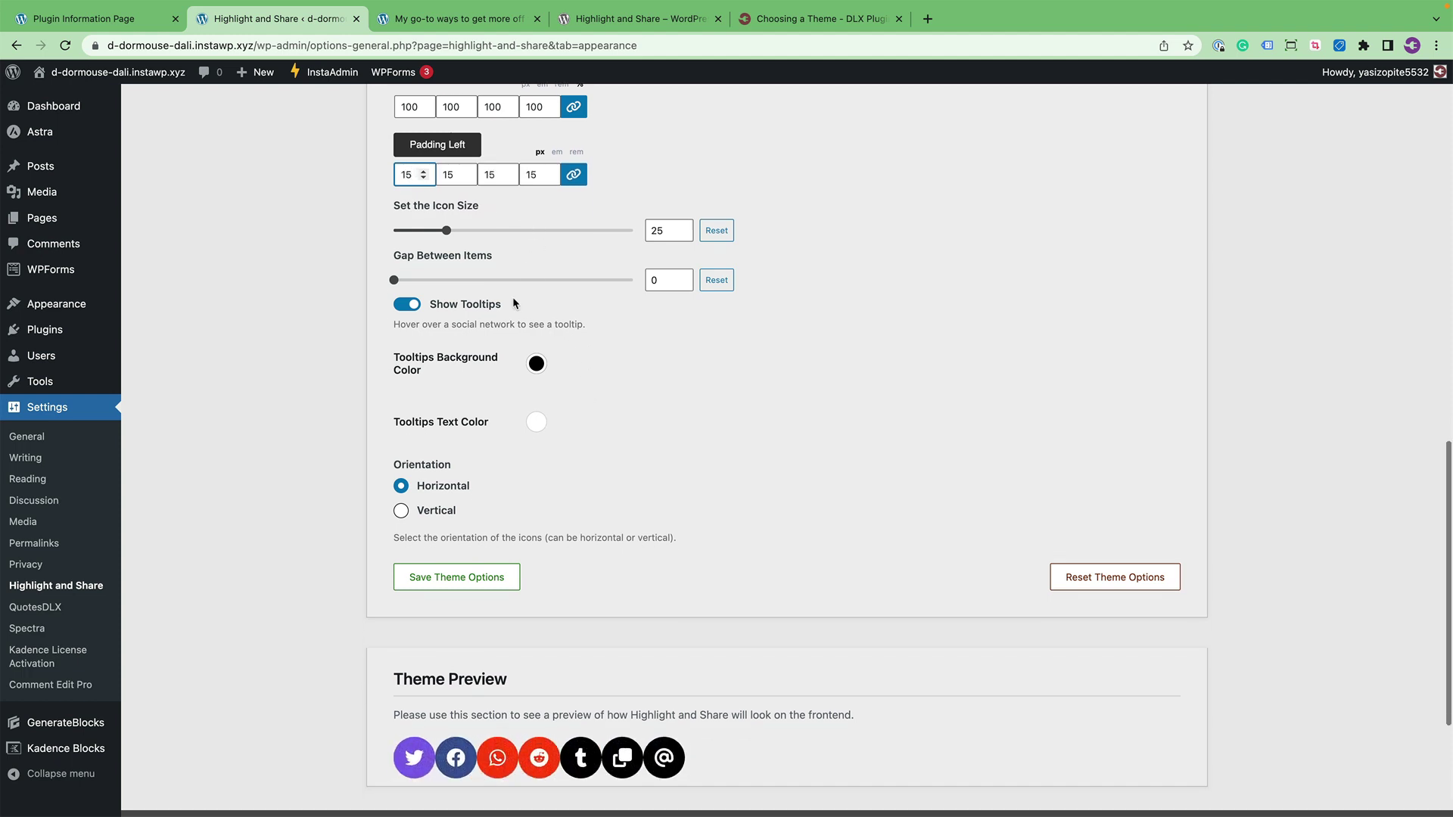
{"action": "left_click_drag", "start_coordinate": [446, 233], "coordinate": [492, 244]}
{"action": "left_click_drag", "start_coordinate": [394, 283], "coordinate": [469, 288]}
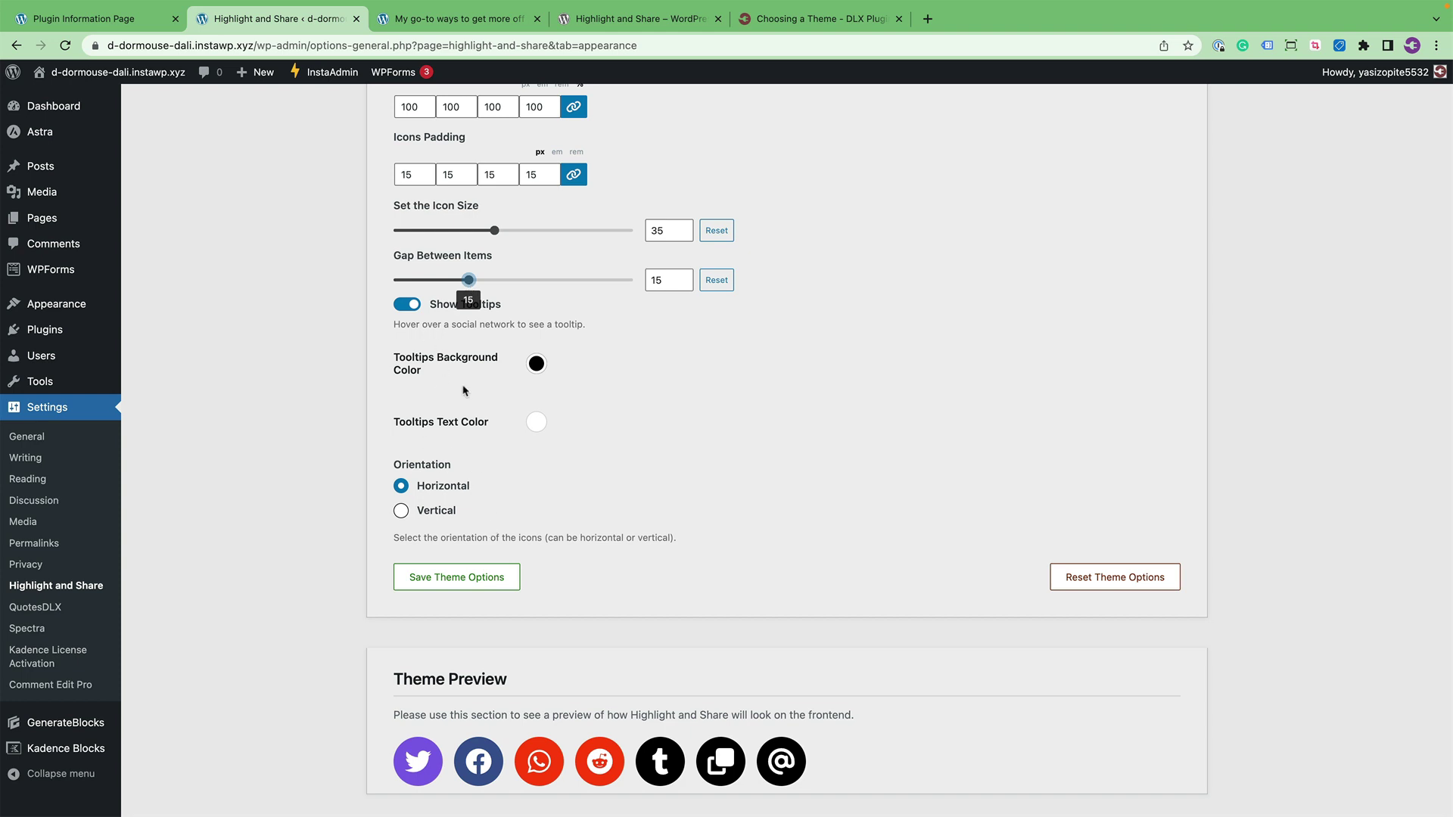
Switch orientation to Vertical, stacking the circular preview icons in a column
{"action": "scroll", "coordinate": [441, 361], "scroll_direction": "down", "scroll_amount": 1}
{"action": "left_click", "coordinate": [432, 479]}
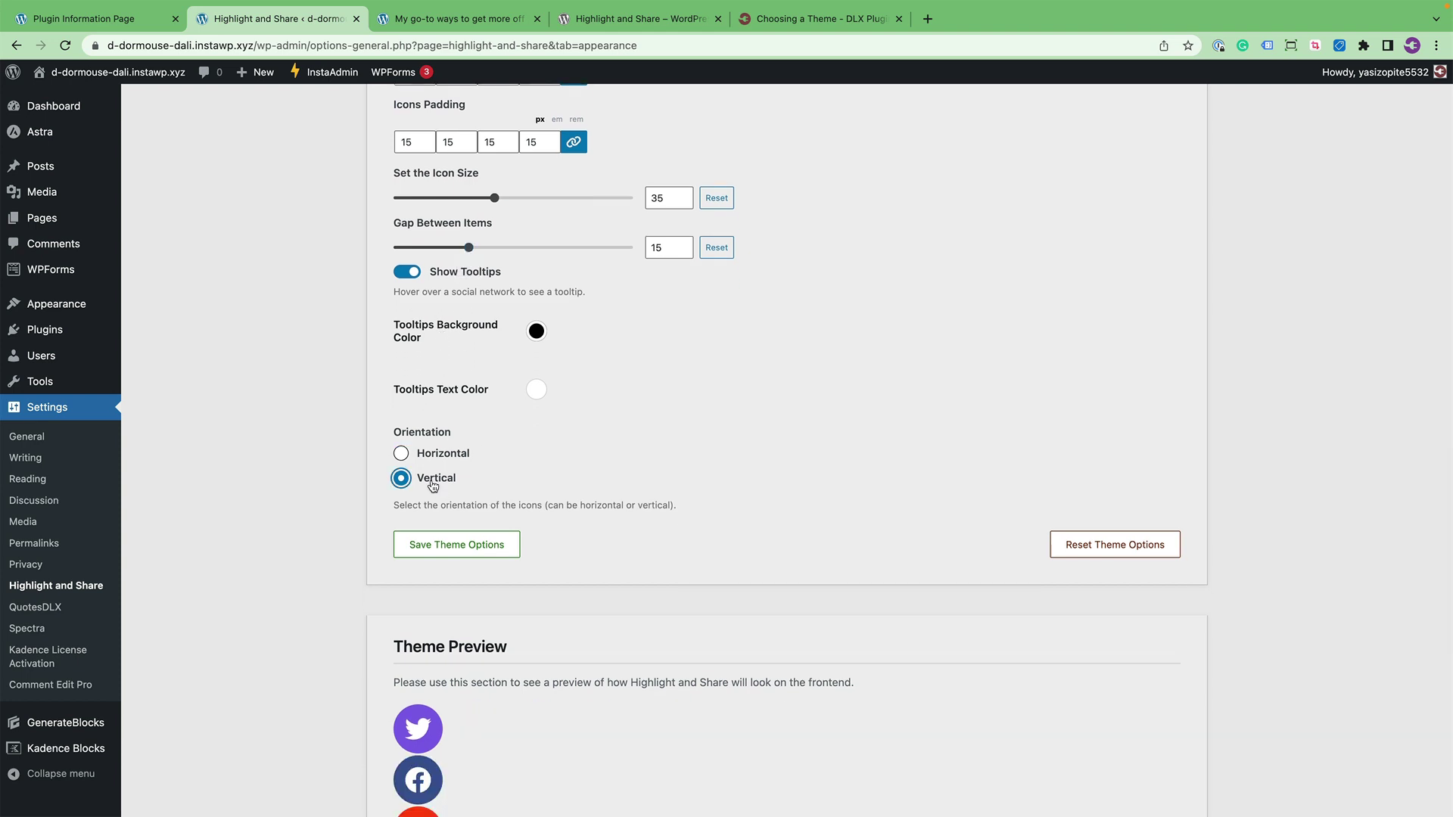
{"action": "scroll", "coordinate": [433, 485], "scroll_direction": "down", "scroll_amount": 10}
{"action": "scroll", "coordinate": [432, 494], "scroll_direction": "up", "scroll_amount": 10}
{"action": "scroll", "coordinate": [433, 493], "scroll_direction": "up", "scroll_amount": 6}
{"action": "scroll", "coordinate": [433, 493], "scroll_direction": "up", "scroll_amount": 3}
{"action": "scroll", "coordinate": [430, 493], "scroll_direction": "up", "scroll_amount": 1}
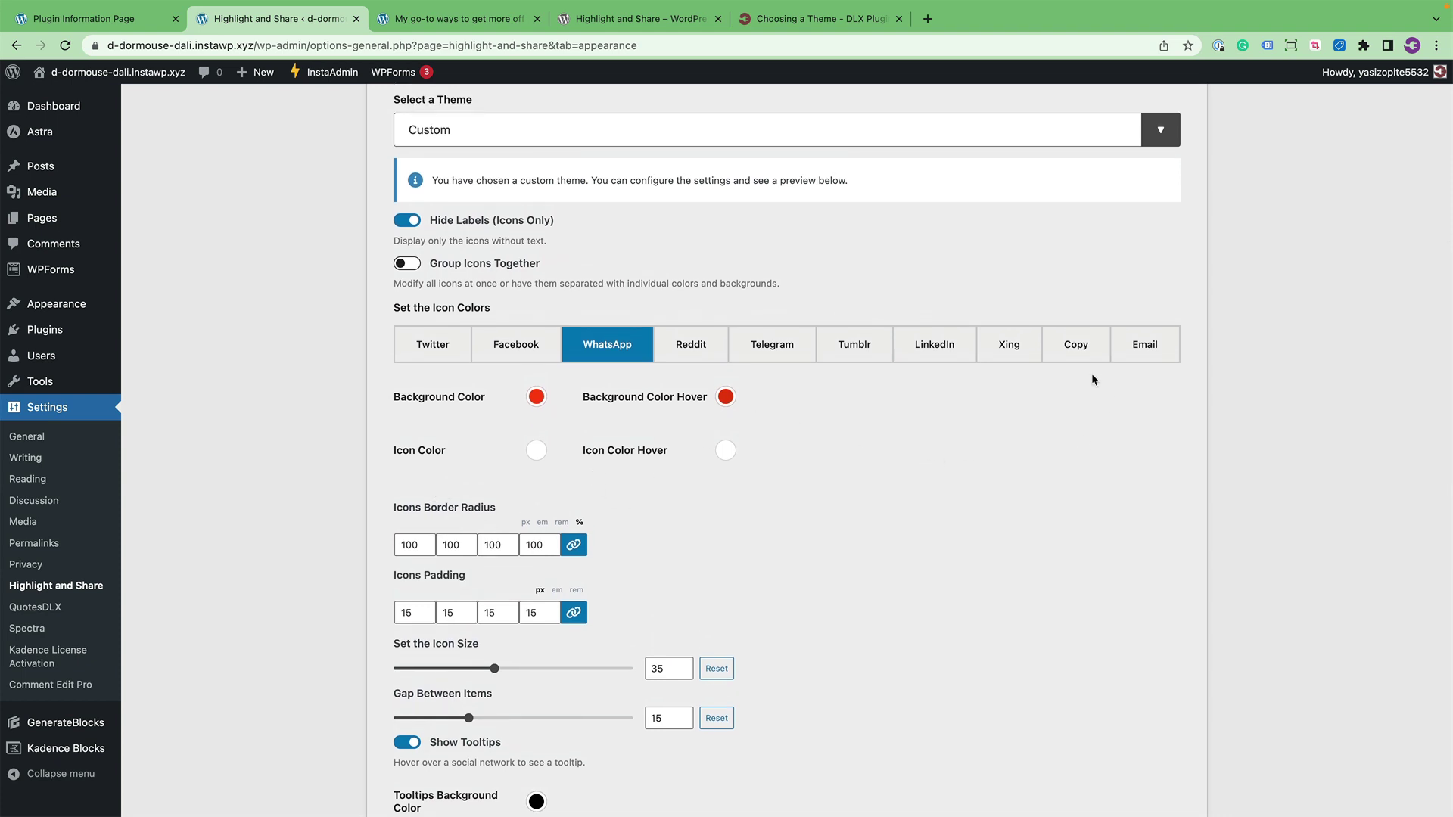
Set Orientation back to Horizontal so the circular icons line up in a row
{"action": "scroll", "coordinate": [847, 429], "scroll_direction": "down", "scroll_amount": 5}
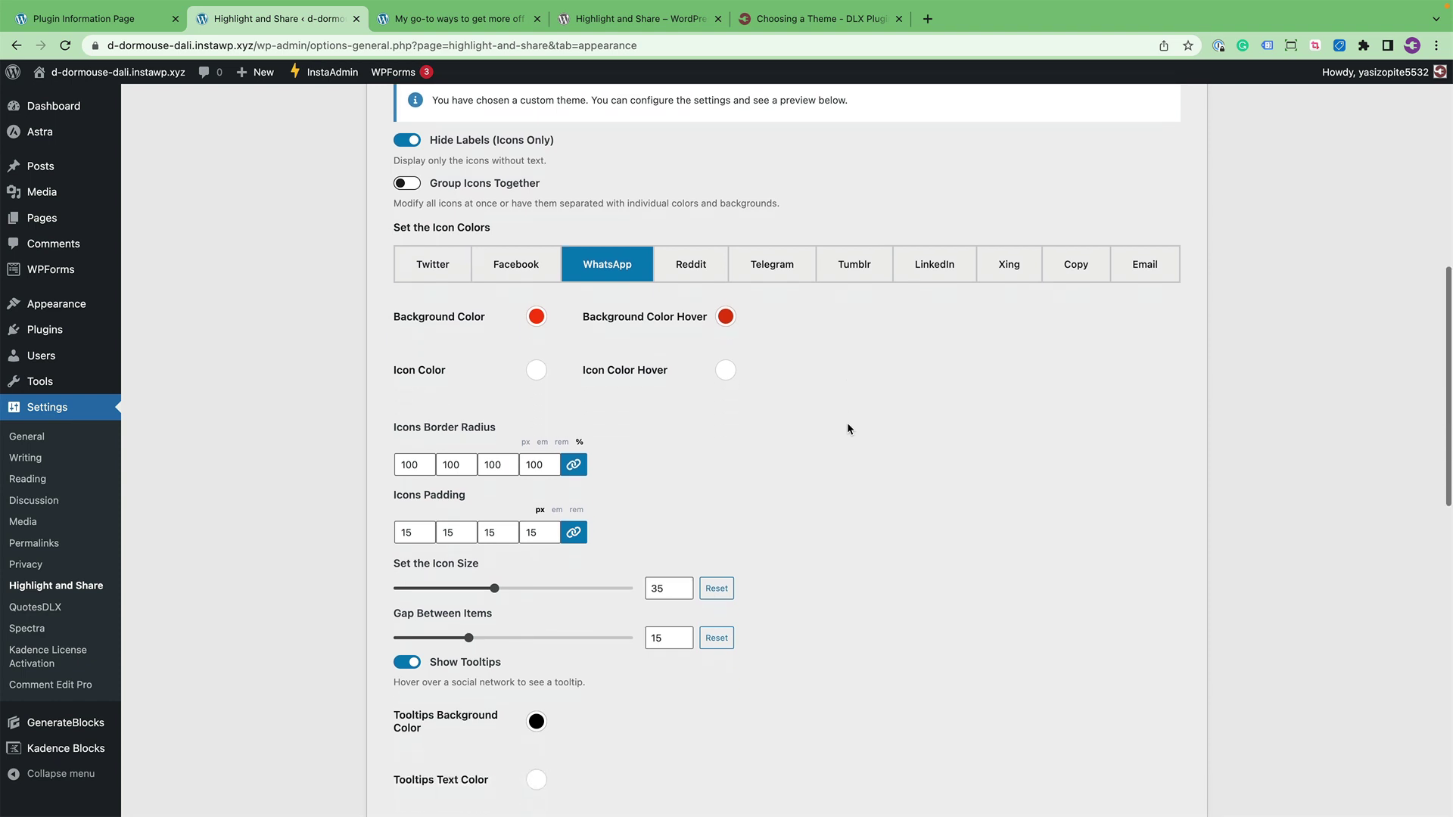
{"action": "scroll", "coordinate": [848, 429], "scroll_direction": "down", "scroll_amount": 3}
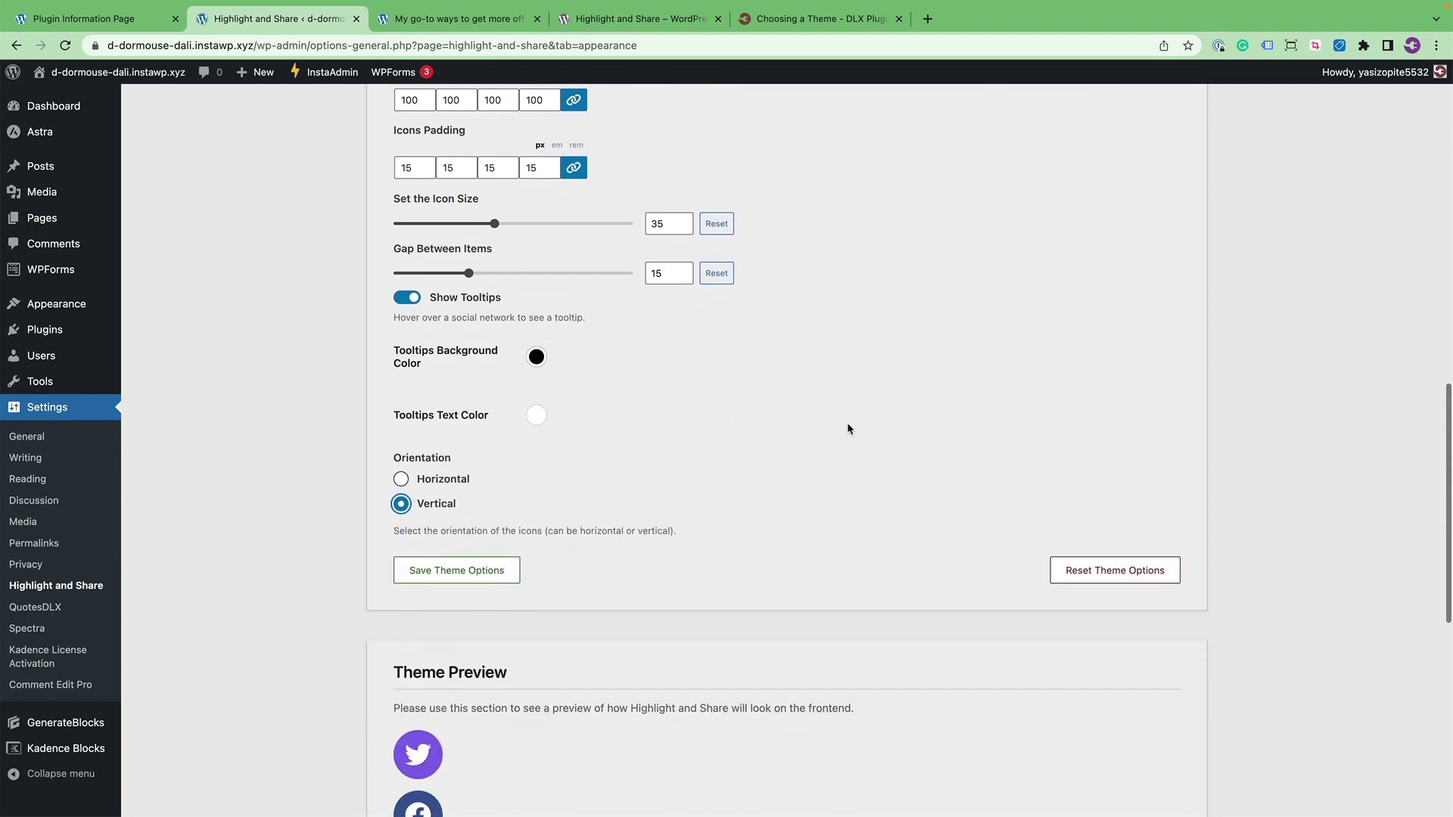
{"action": "left_click", "coordinate": [403, 432]}
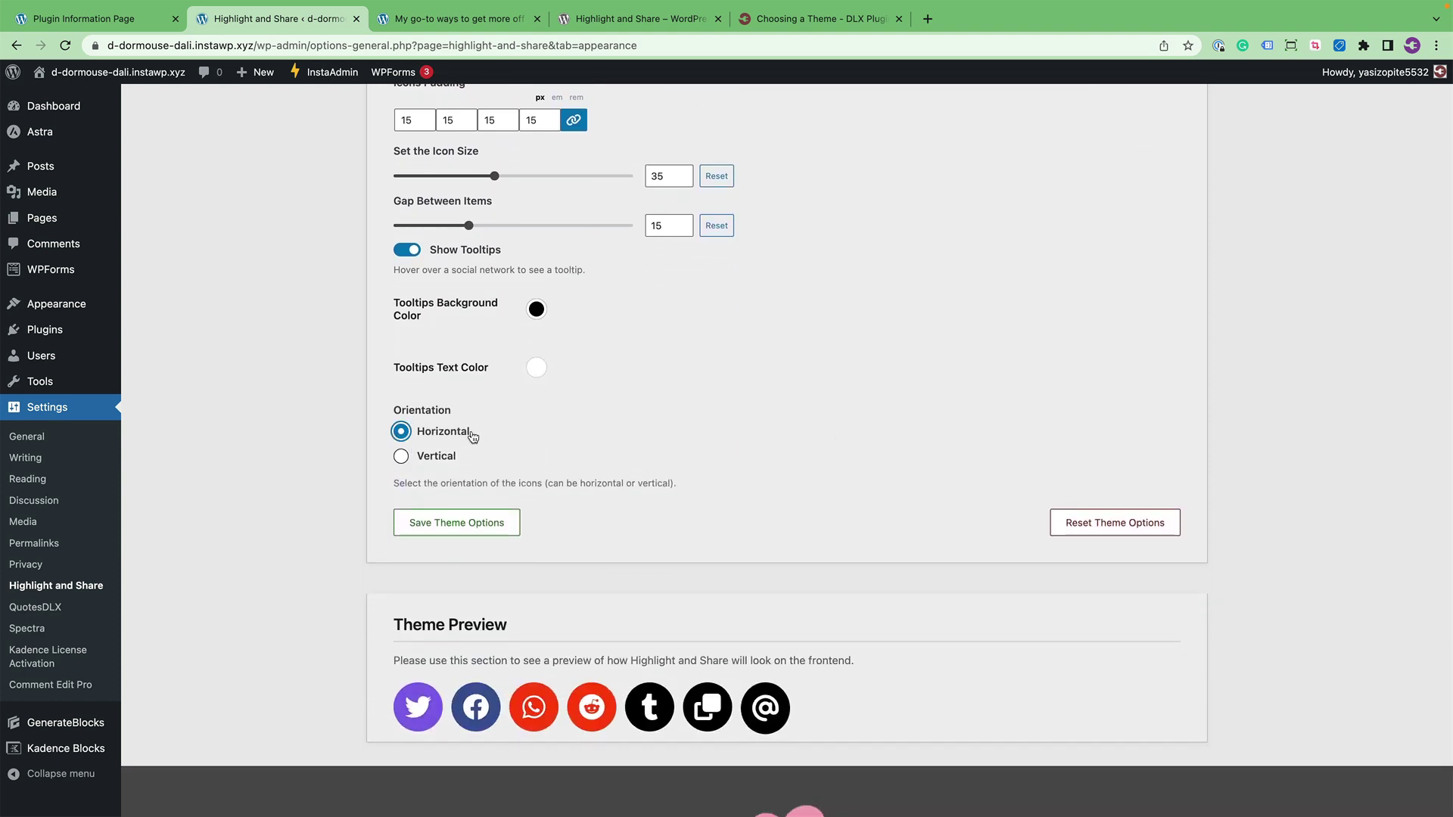
{"action": "scroll", "coordinate": [520, 419], "scroll_direction": "down", "scroll_amount": 1}
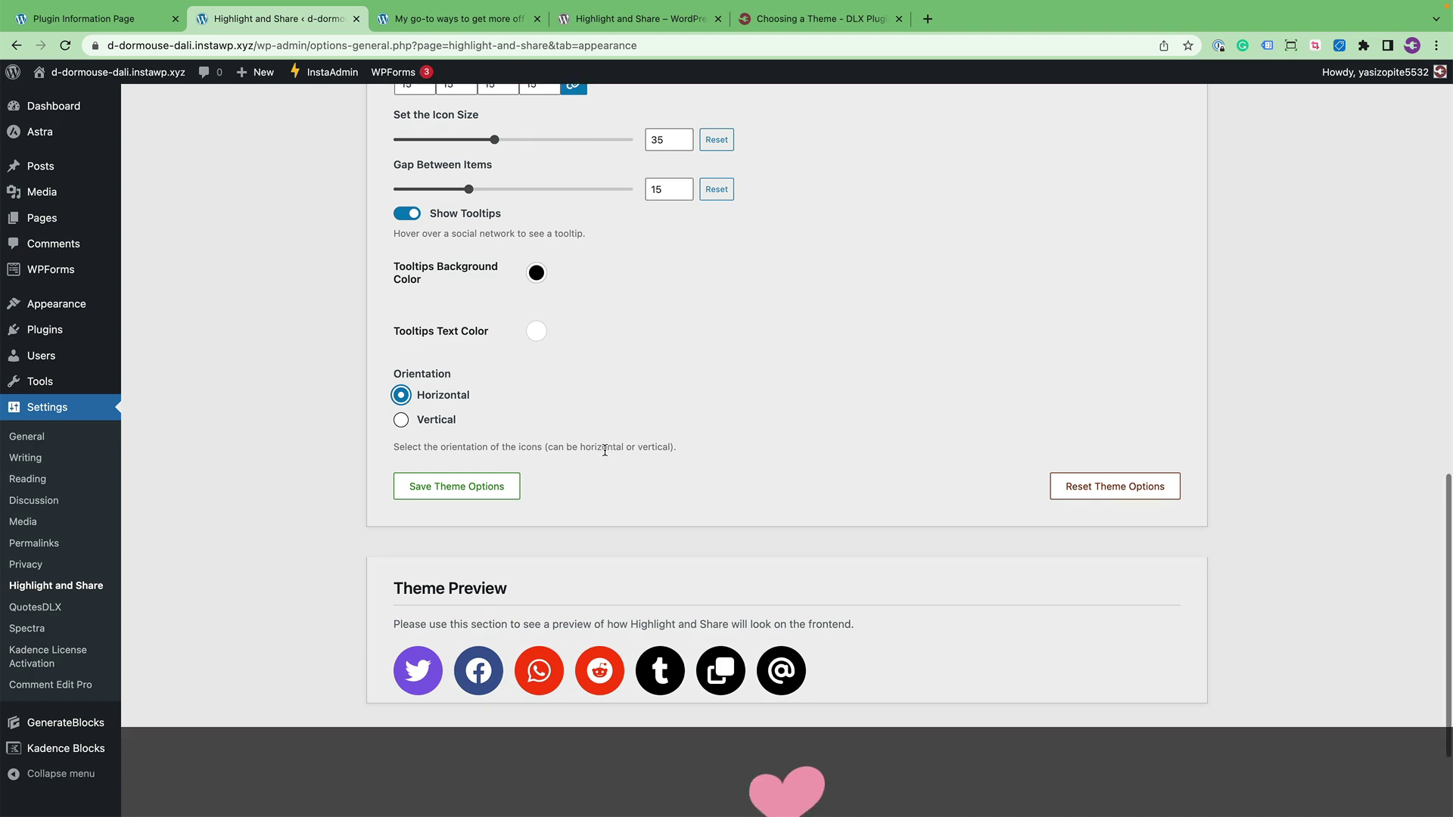